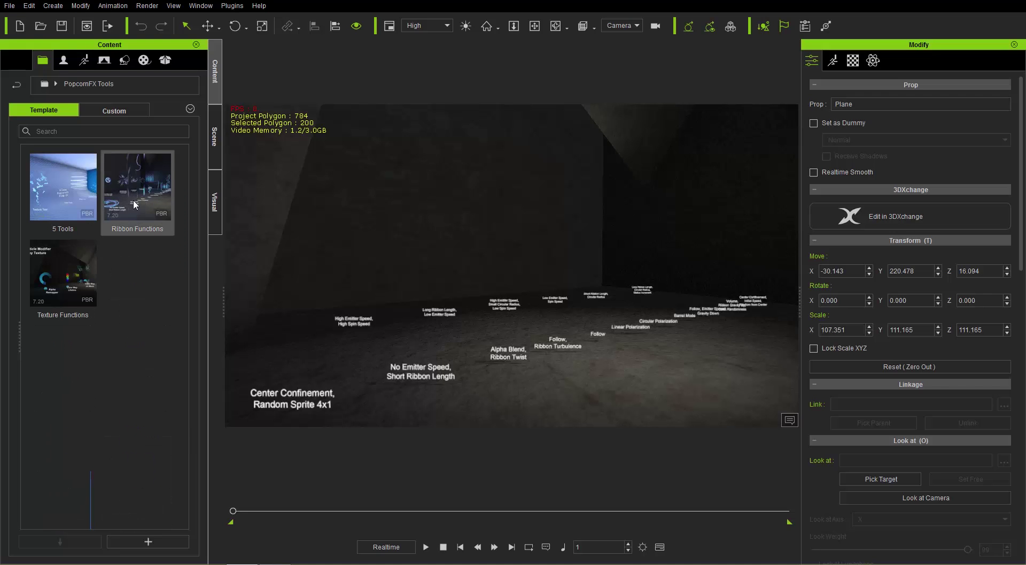
Play the Ribbon Functions sample project to preview its ribbon effects, and stop playback
{"action": "left_click", "coordinate": [133, 198]}
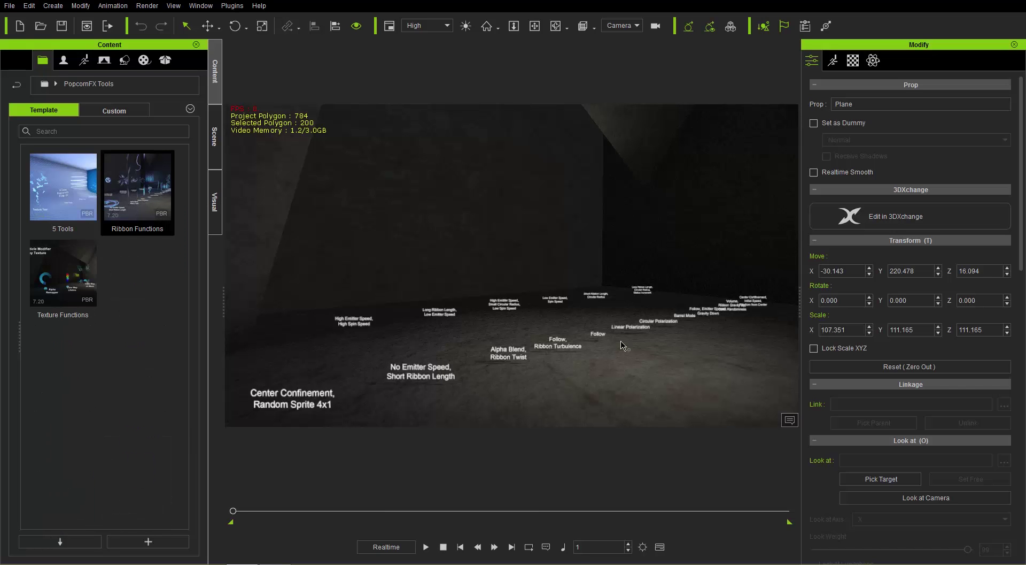
{"action": "left_click", "coordinate": [426, 546]}
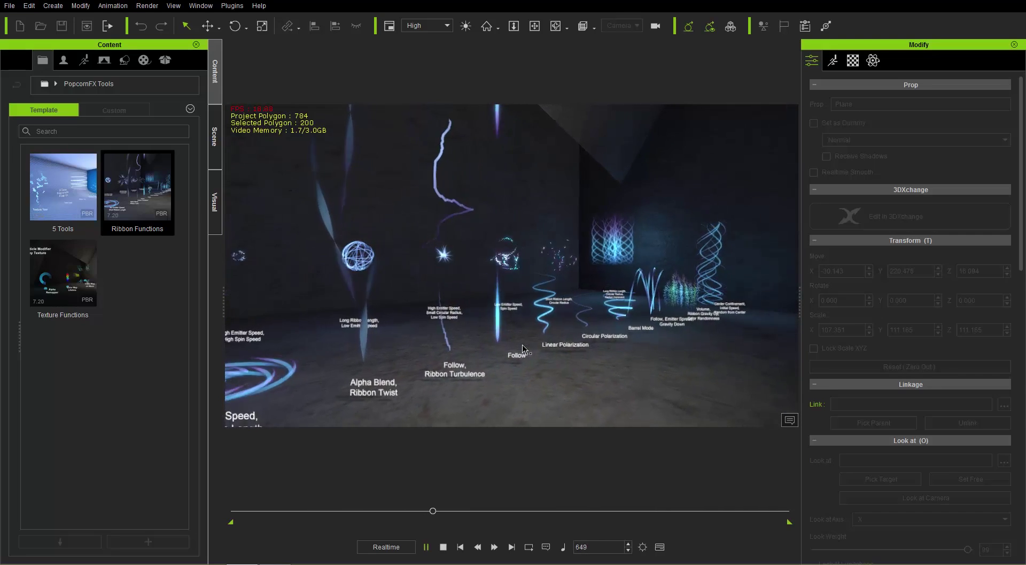
{"action": "left_click", "coordinate": [444, 546]}
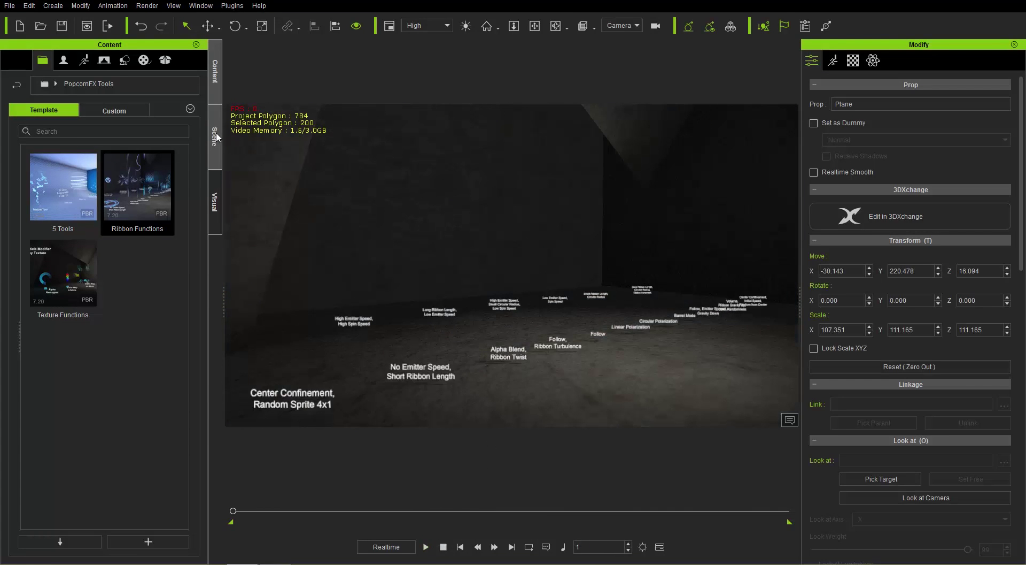
Delete all the billboard label props from the scene, from Billboard through Billboard(15)
{"action": "left_click", "coordinate": [215, 137]}
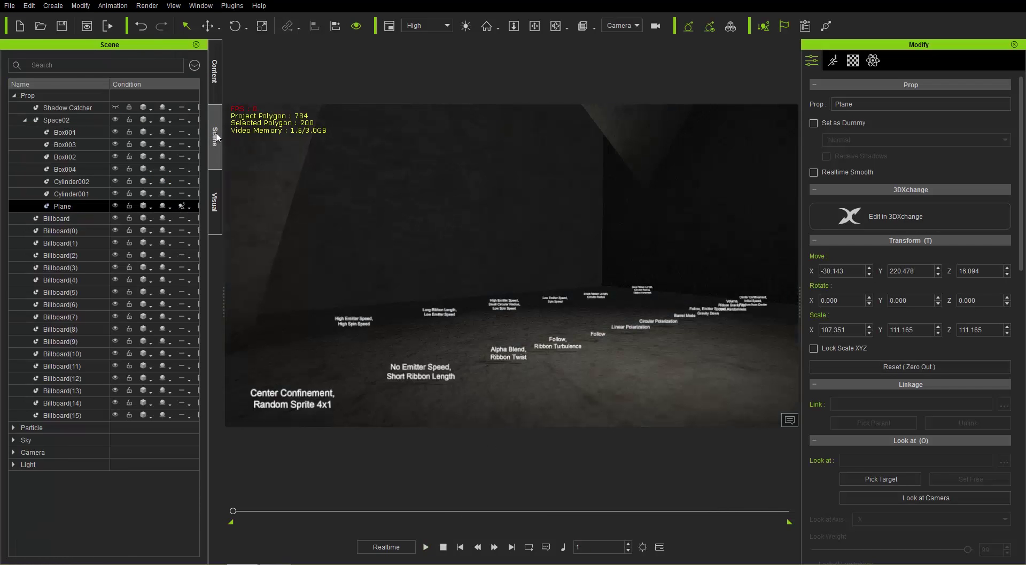
{"action": "left_click", "coordinate": [25, 120]}
{"action": "left_click", "coordinate": [56, 132]}
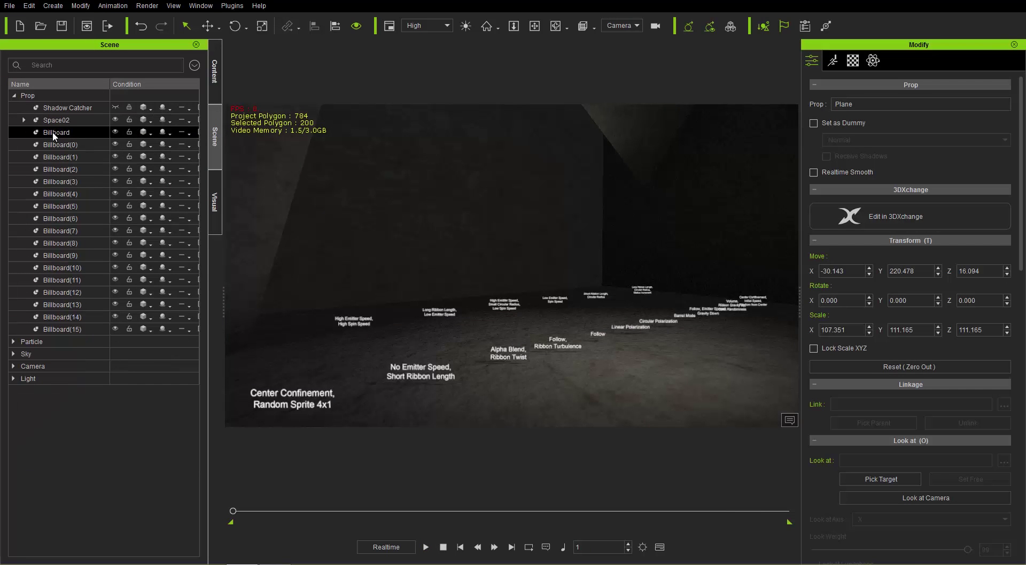
{"action": "left_click", "coordinate": [78, 329], "text": "shift"}
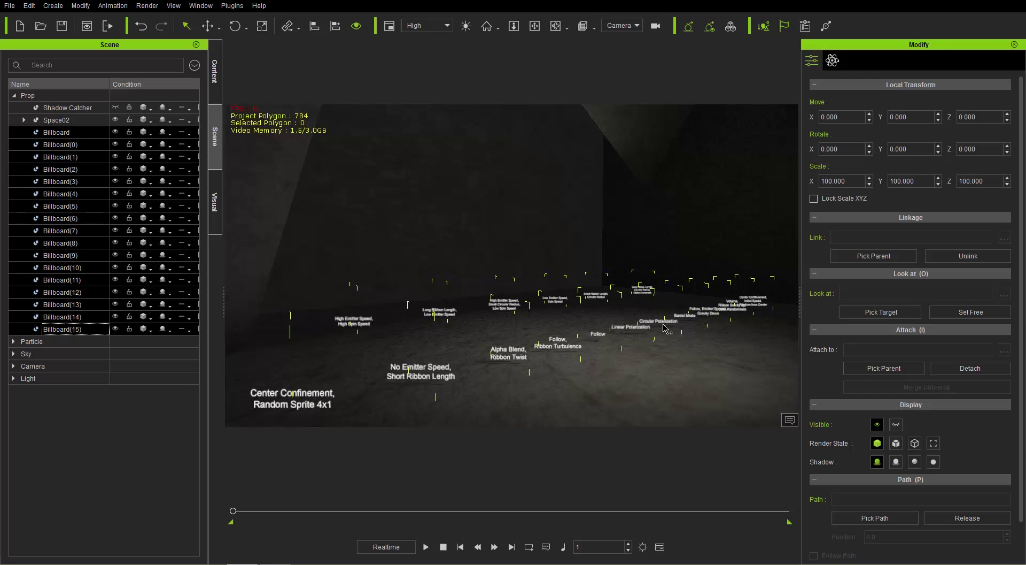
{"action": "key", "text": "Delete"}
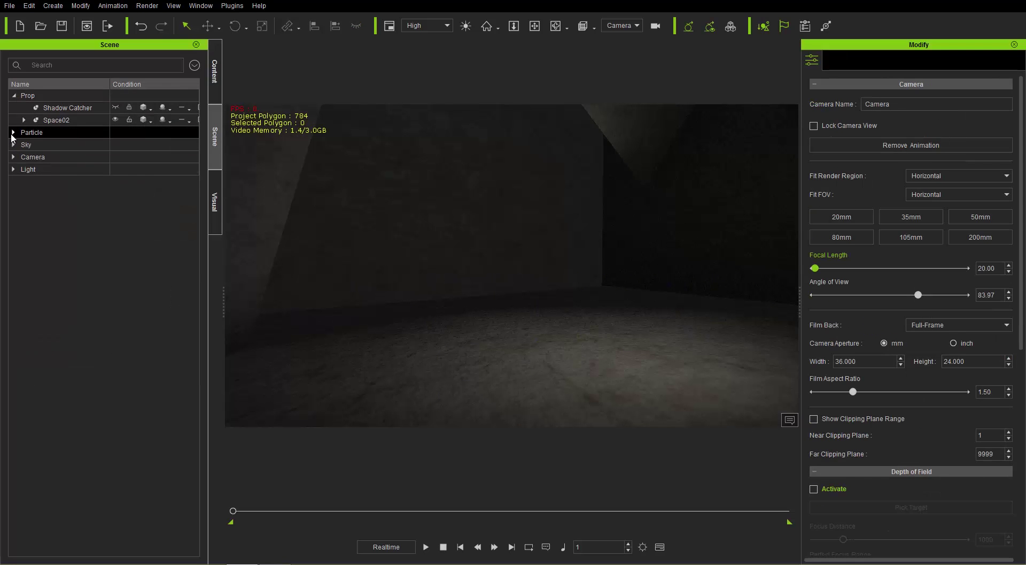
Make the Follow particle visible in the scene and deactivate every other particle emitter, from Circular Polarization to Circular Radius
{"action": "left_click", "coordinate": [14, 133]}
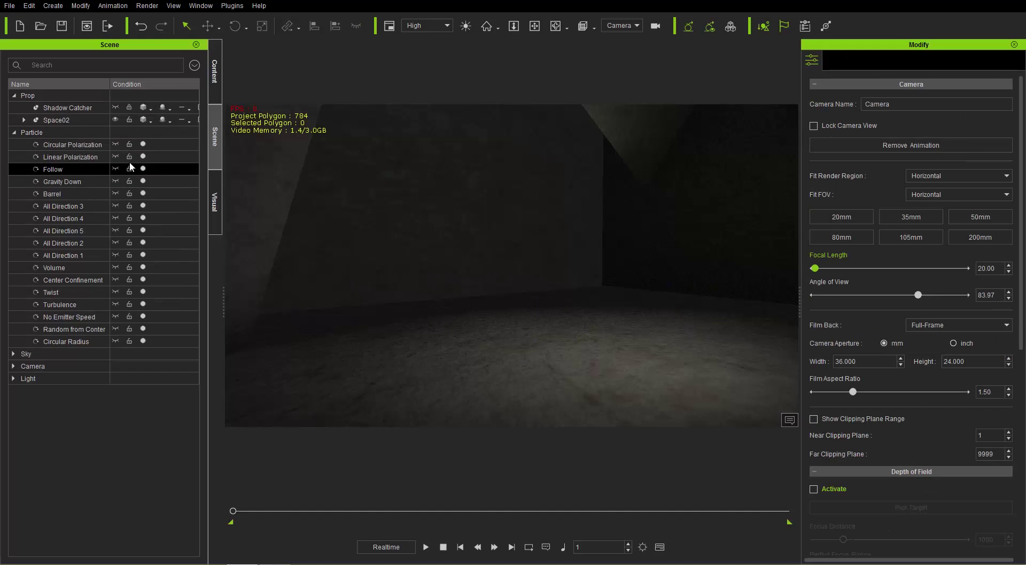
{"action": "left_click", "coordinate": [115, 169]}
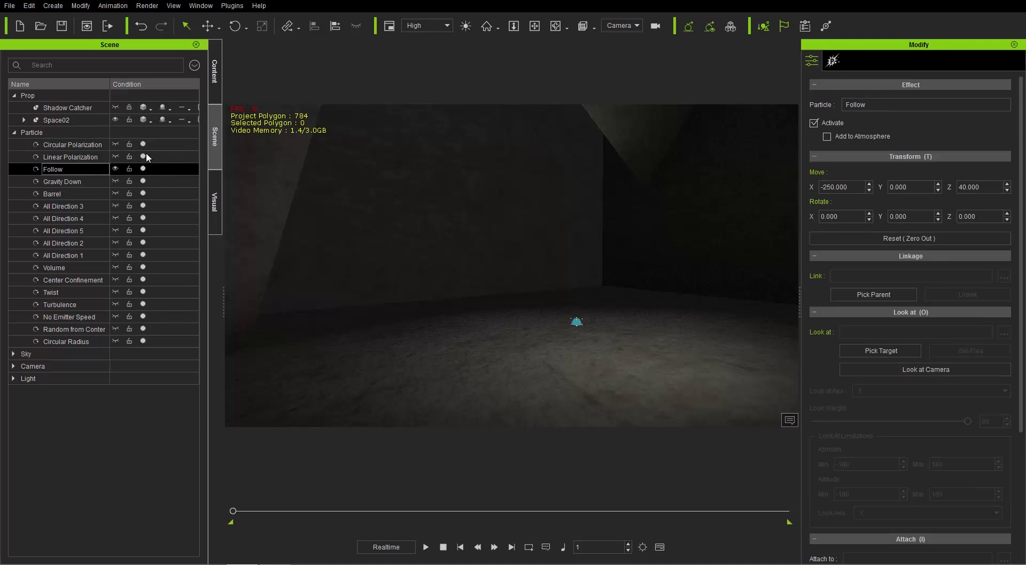
{"action": "left_click", "coordinate": [142, 143]}
{"action": "left_click", "coordinate": [143, 156]}
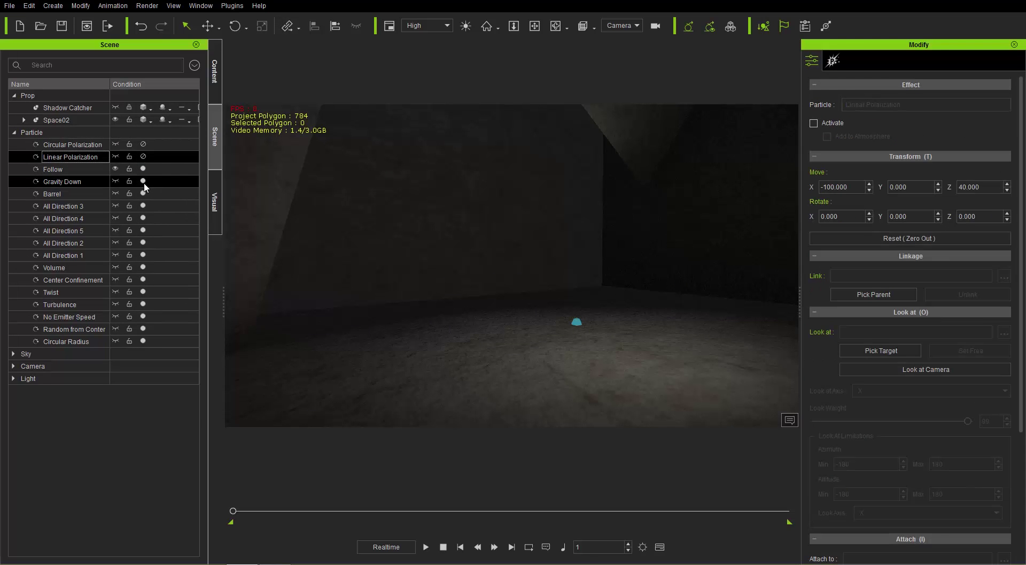
{"action": "left_click", "coordinate": [143, 181]}
{"action": "left_click", "coordinate": [143, 193]}
{"action": "left_click", "coordinate": [143, 206]}
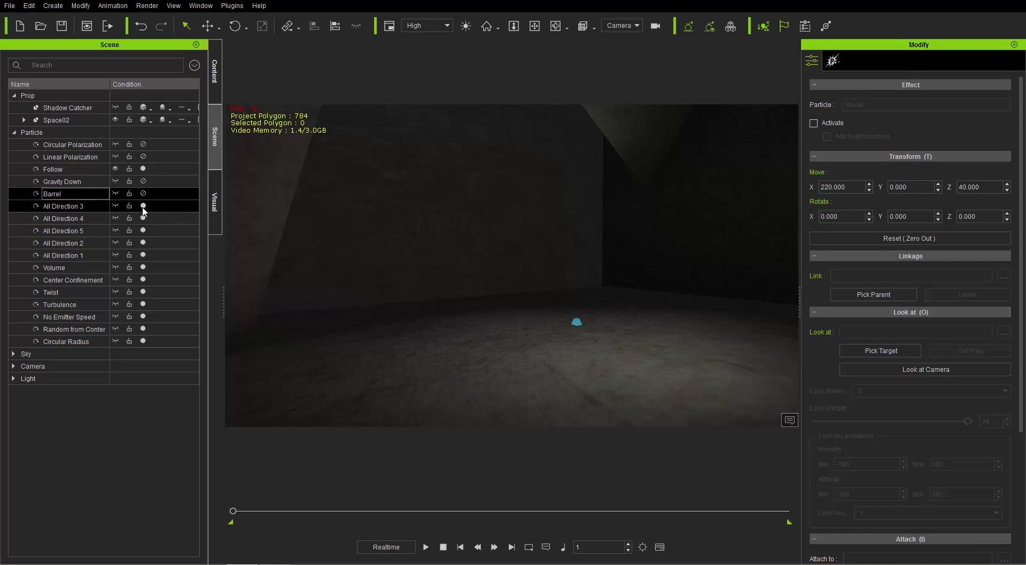
{"action": "left_click", "coordinate": [143, 217]}
{"action": "left_click", "coordinate": [143, 229]}
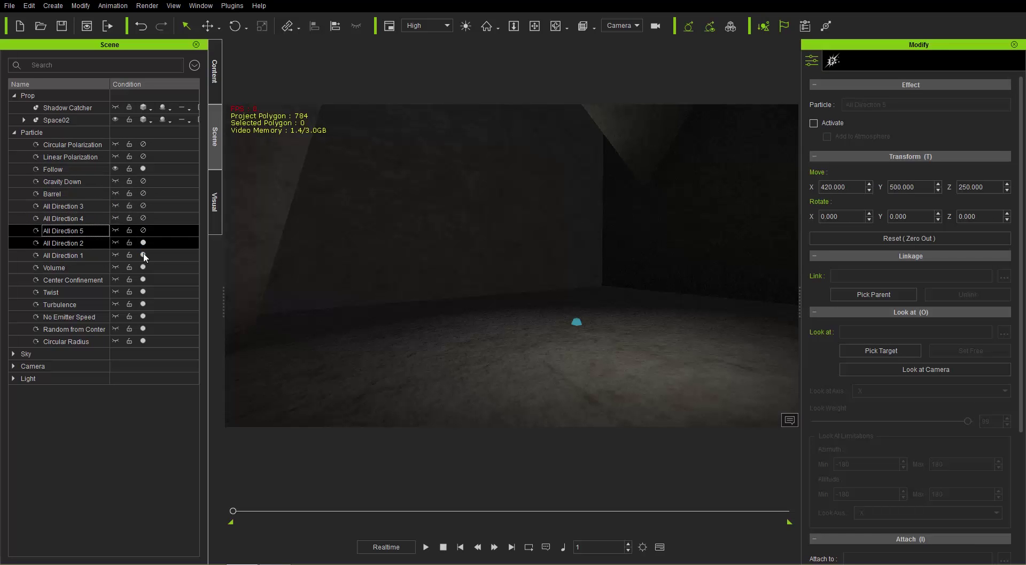
{"action": "left_click", "coordinate": [143, 242]}
{"action": "left_click", "coordinate": [143, 254]}
{"action": "left_click", "coordinate": [142, 267]}
{"action": "left_click", "coordinate": [143, 279]}
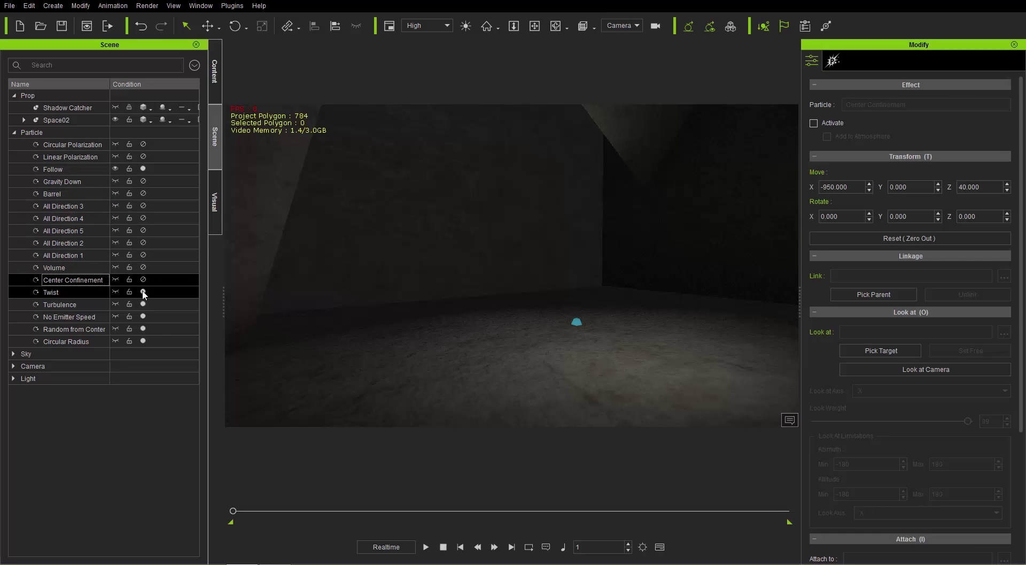
{"action": "left_click", "coordinate": [142, 292]}
{"action": "left_click", "coordinate": [142, 303]}
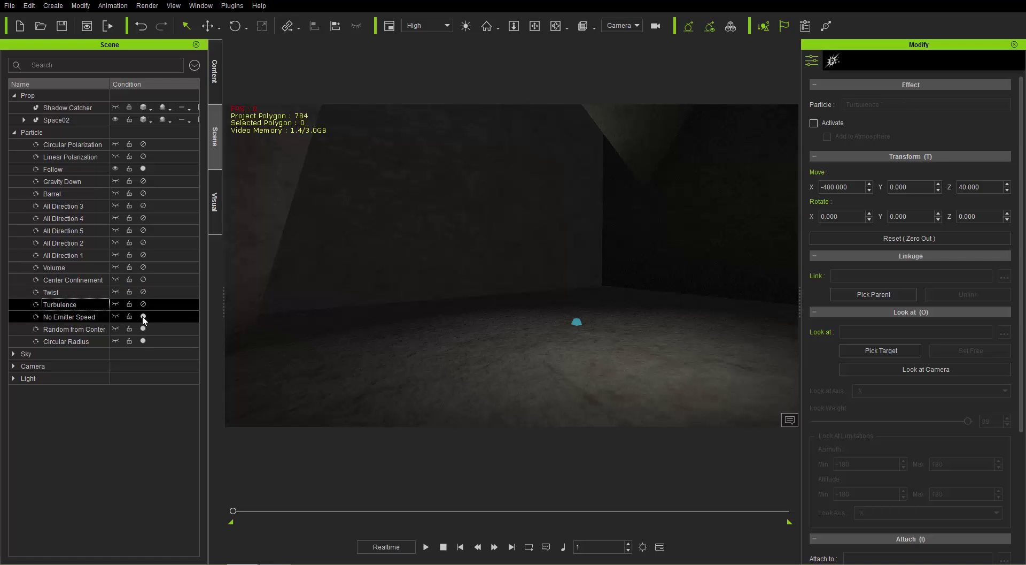
{"action": "left_click", "coordinate": [143, 316]}
{"action": "left_click", "coordinate": [143, 341]}
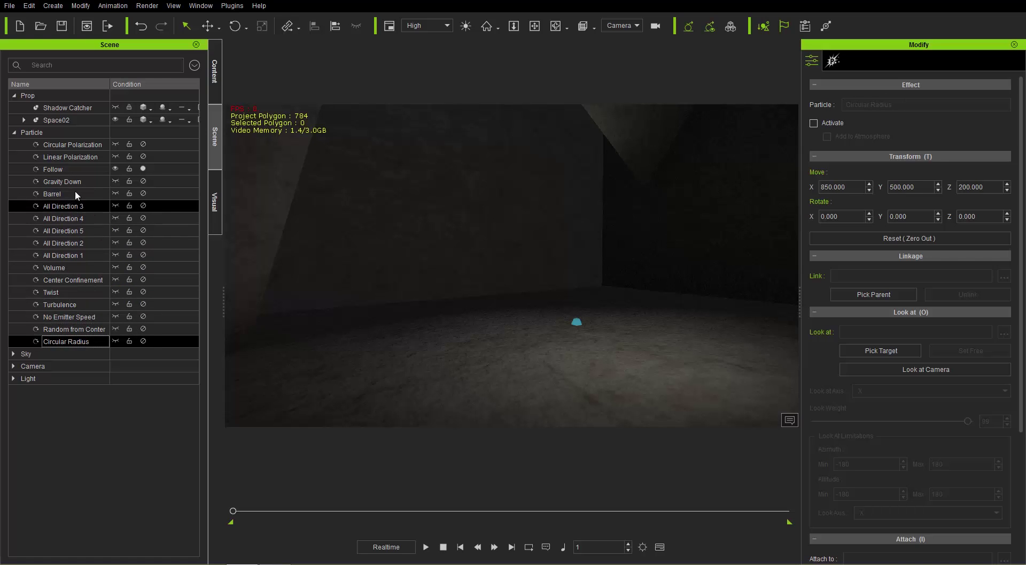
Select the Follow particle emitter and frame it in the viewport with some floor and wall around it
{"action": "left_click", "coordinate": [75, 174]}
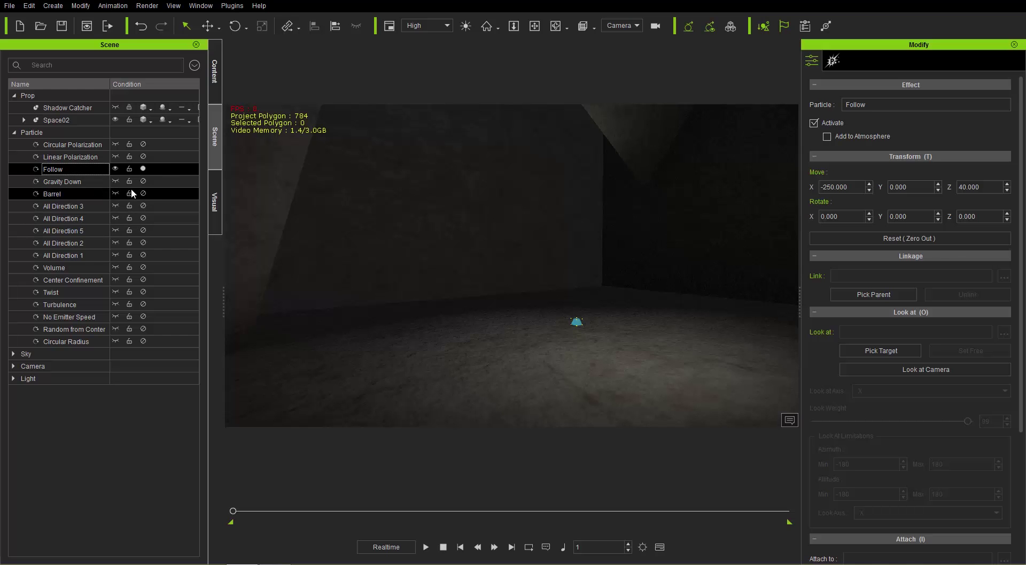
{"action": "key", "text": "z"}
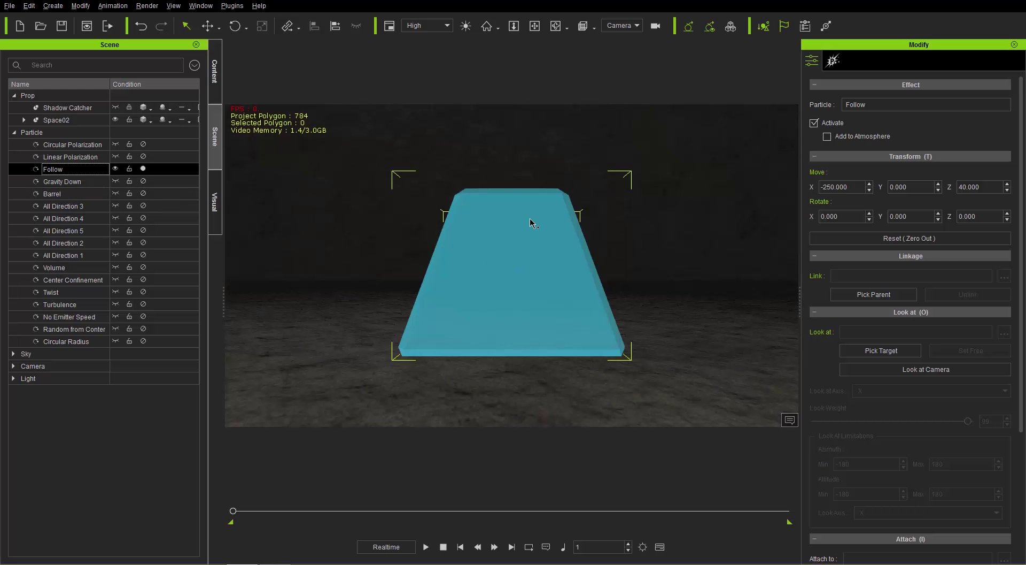
{"action": "scroll", "coordinate": [531, 219], "scroll_direction": "down", "scroll_amount": 5}
{"action": "middle_click_drag", "start_coordinate": [531, 246], "coordinate": [530, 308]}
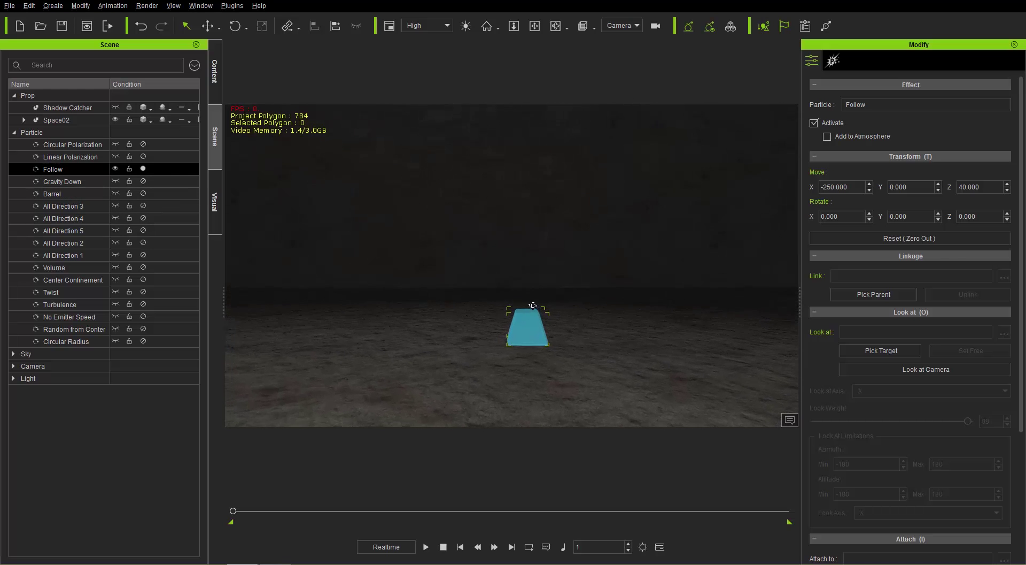
{"action": "right_click_drag", "start_coordinate": [532, 305], "coordinate": [542, 300]}
{"action": "middle_click_drag", "start_coordinate": [543, 301], "coordinate": [545, 330]}
{"action": "right_click_drag", "start_coordinate": [544, 330], "coordinate": [536, 301]}
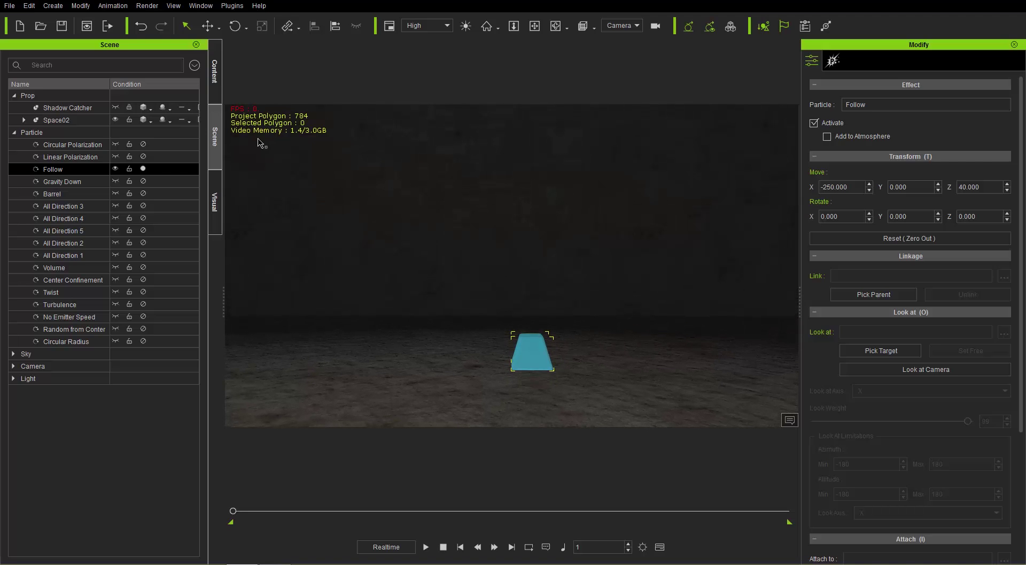
Add a Texture Emitter from the PopcornFX Super Tools particle templates to the floor beside the Follow emitter
{"action": "left_click", "coordinate": [216, 79]}
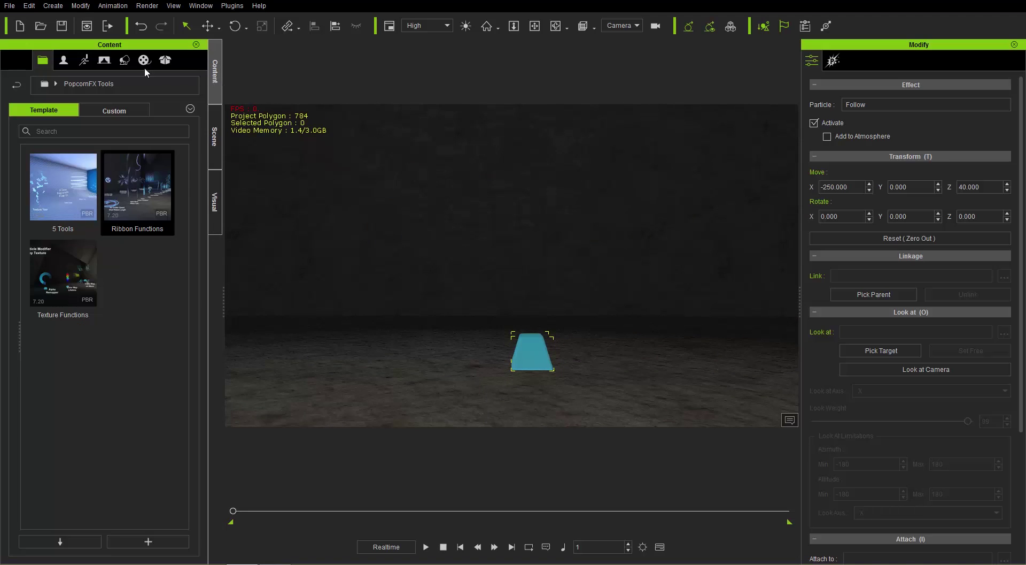
{"action": "left_click", "coordinate": [125, 60]}
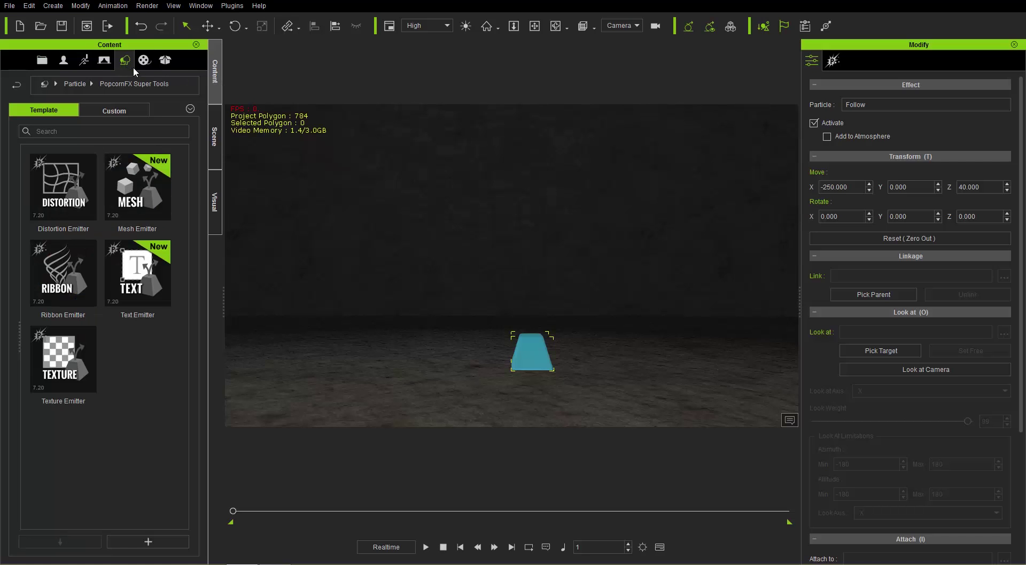
{"action": "left_click", "coordinate": [75, 85]}
{"action": "left_click", "coordinate": [45, 86]}
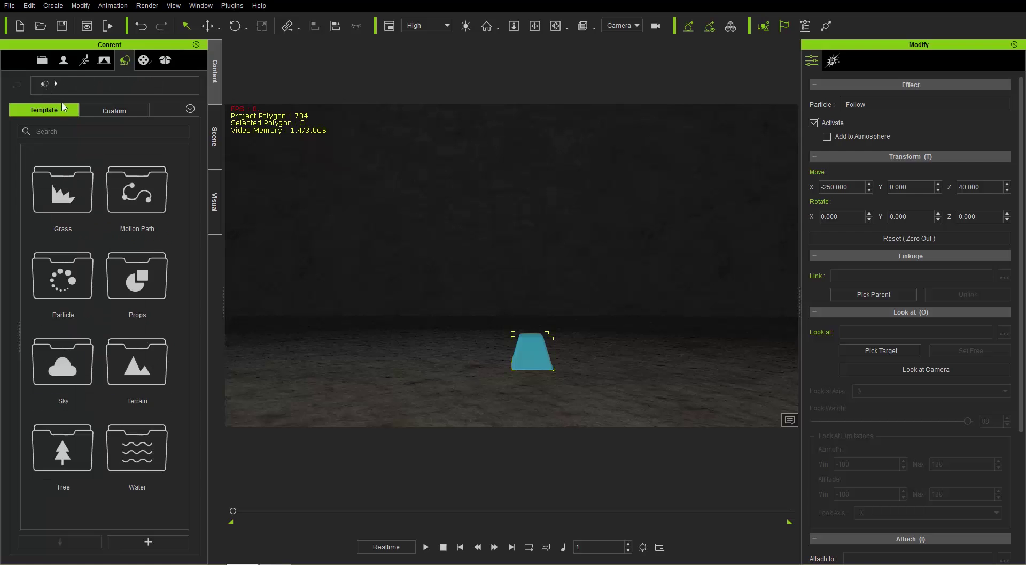
{"action": "double_click", "coordinate": [80, 255]}
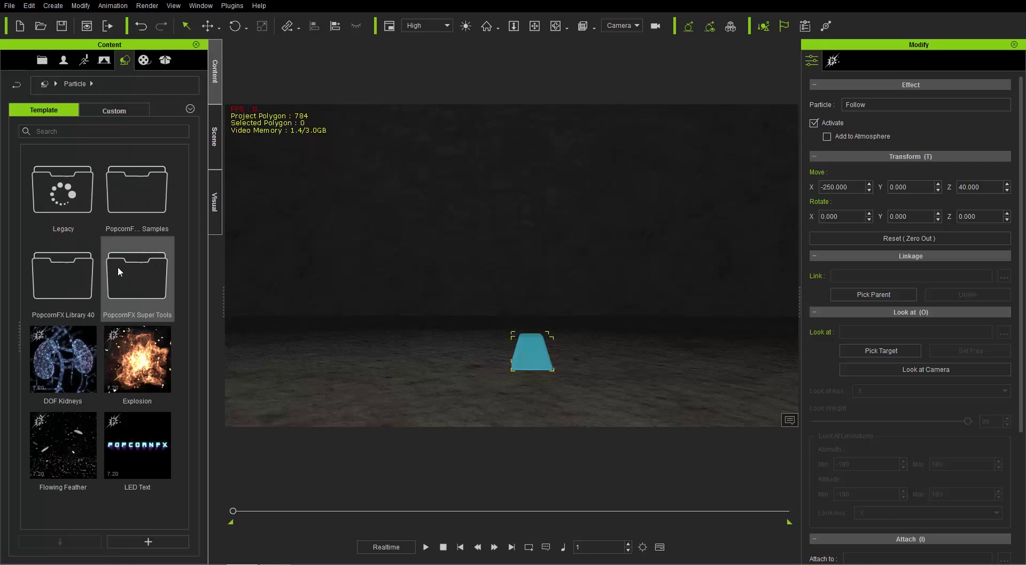
{"action": "double_click", "coordinate": [146, 274]}
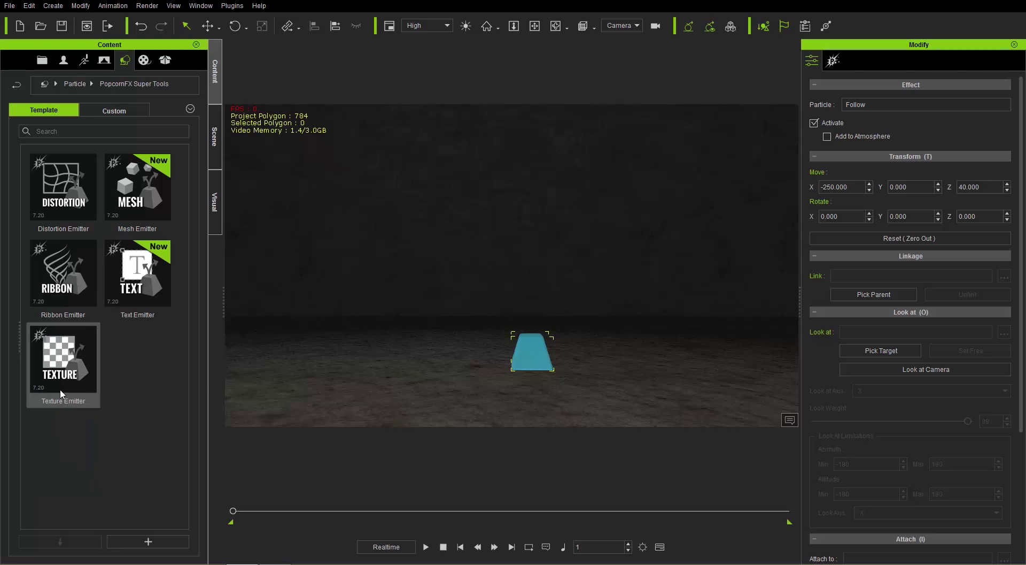
{"action": "scroll", "coordinate": [460, 272], "scroll_direction": "down", "scroll_amount": 3}
{"action": "middle_click_drag", "start_coordinate": [478, 286], "coordinate": [494, 293]}
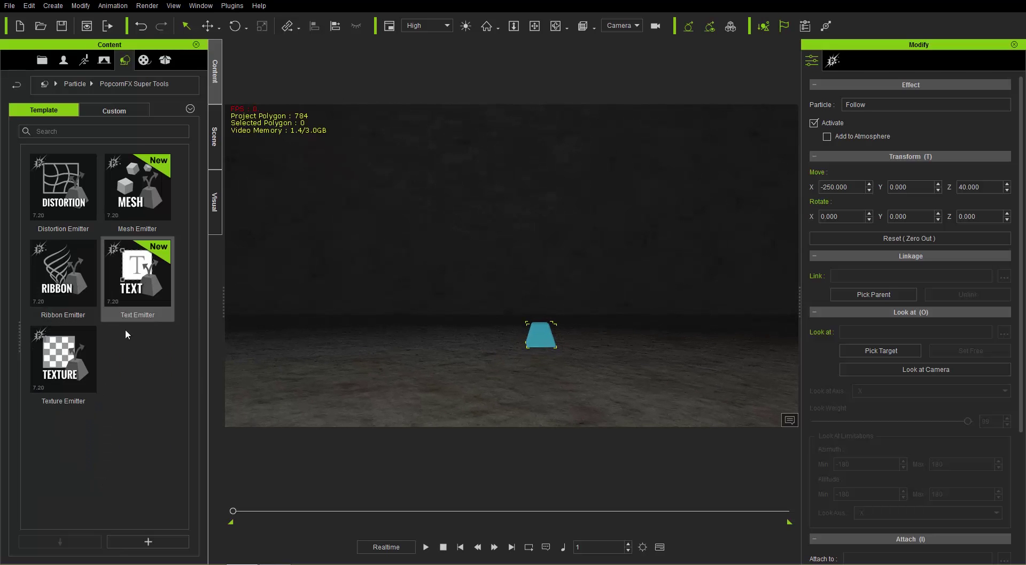
{"action": "left_click_drag", "start_coordinate": [63, 359], "coordinate": [456, 368]}
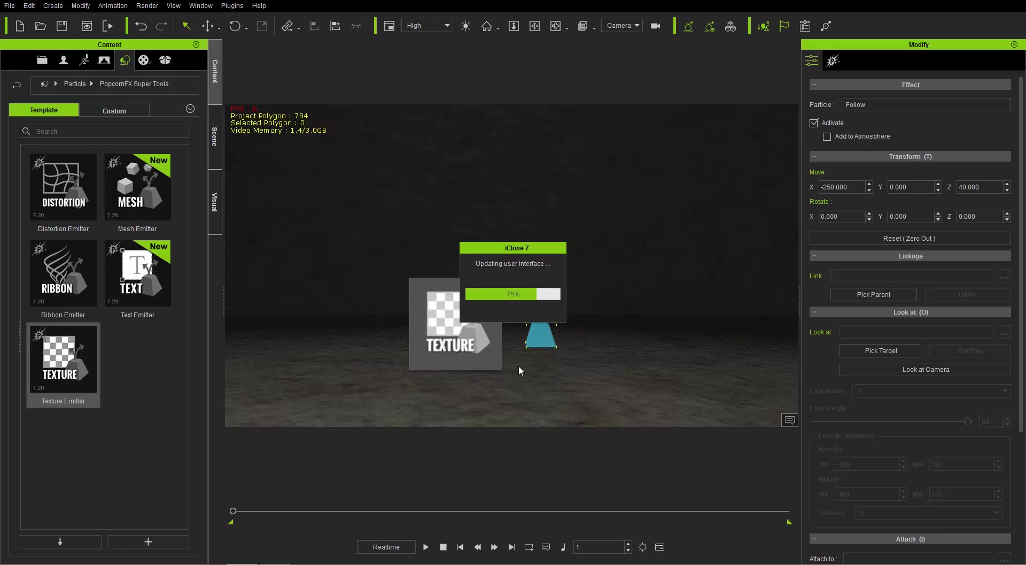
{"action": "scroll", "coordinate": [547, 354], "scroll_direction": "up", "scroll_amount": 3}
{"action": "scroll", "coordinate": [548, 357], "scroll_direction": "down", "scroll_amount": 1}
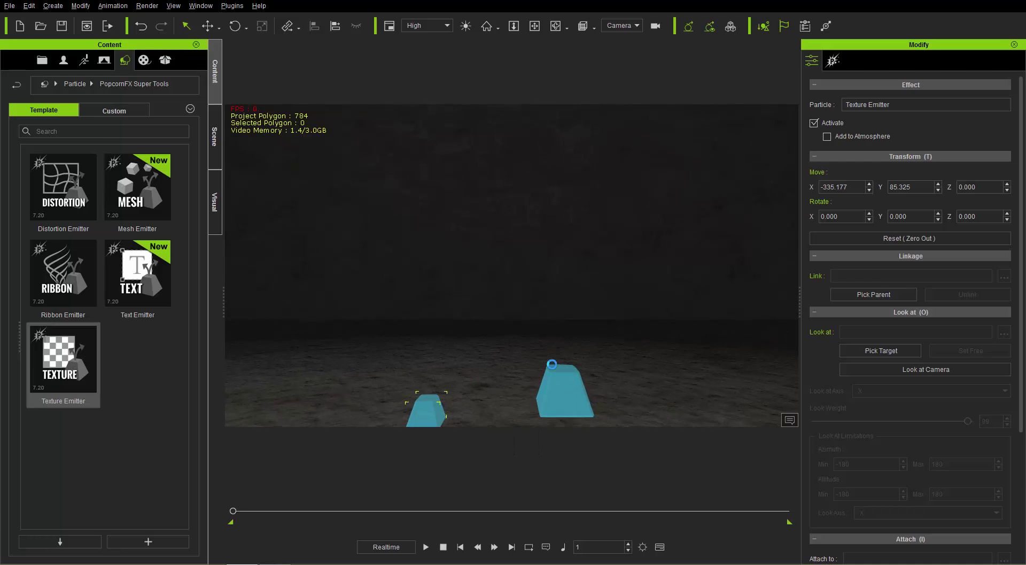
{"action": "middle_click_drag", "start_coordinate": [550, 362], "coordinate": [553, 313]}
{"action": "scroll", "coordinate": [836, 69], "scroll_direction": "down", "scroll_amount": 10}
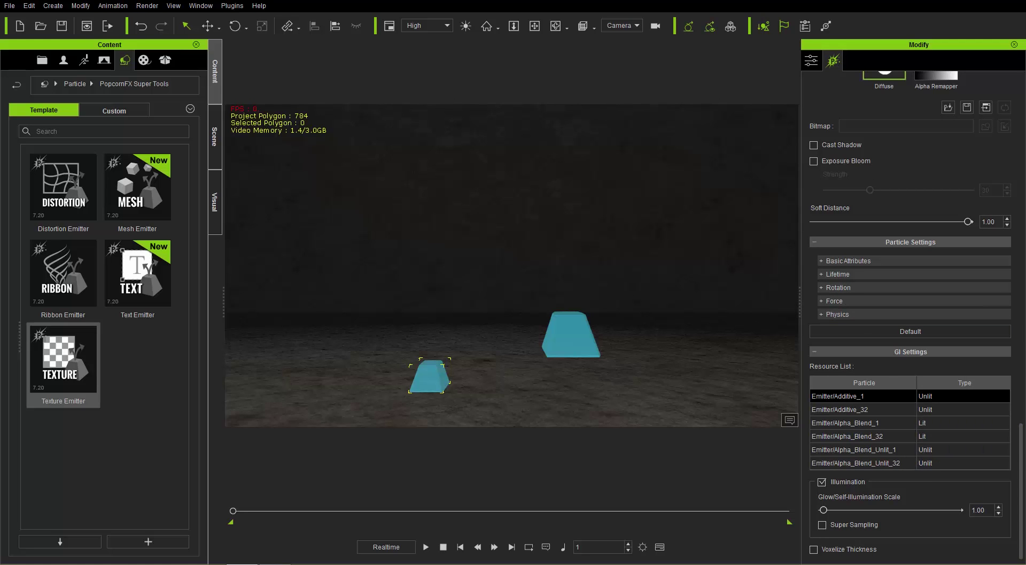
Compare the Particle Mode and resource list settings of the Texture Emitter with those of the Follow ribbon emitter
{"action": "left_click_drag", "start_coordinate": [1024, 448], "coordinate": [1025, 364]}
{"action": "scroll", "coordinate": [945, 216], "scroll_direction": "up", "scroll_amount": 2}
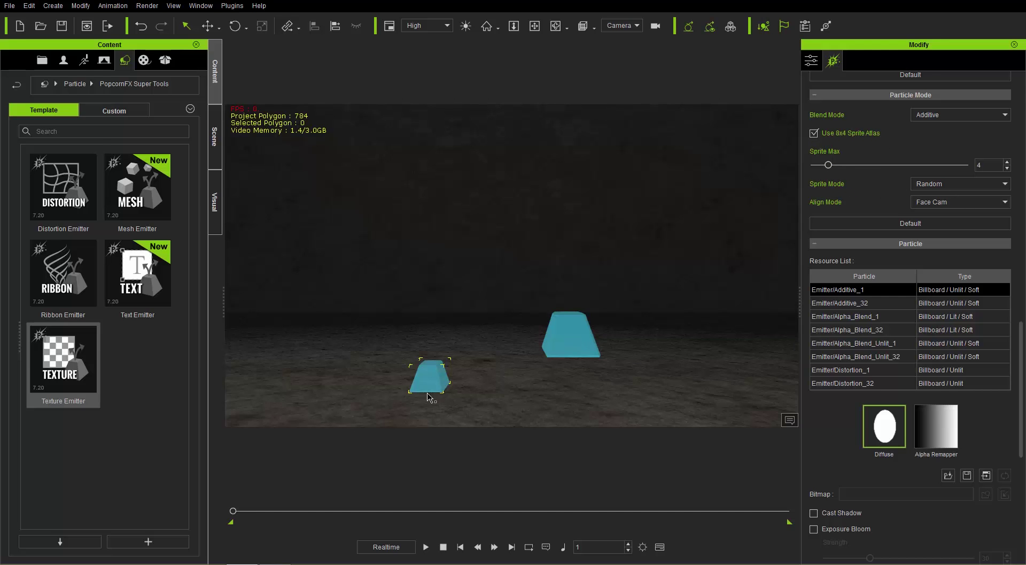
{"action": "left_click", "coordinate": [577, 337]}
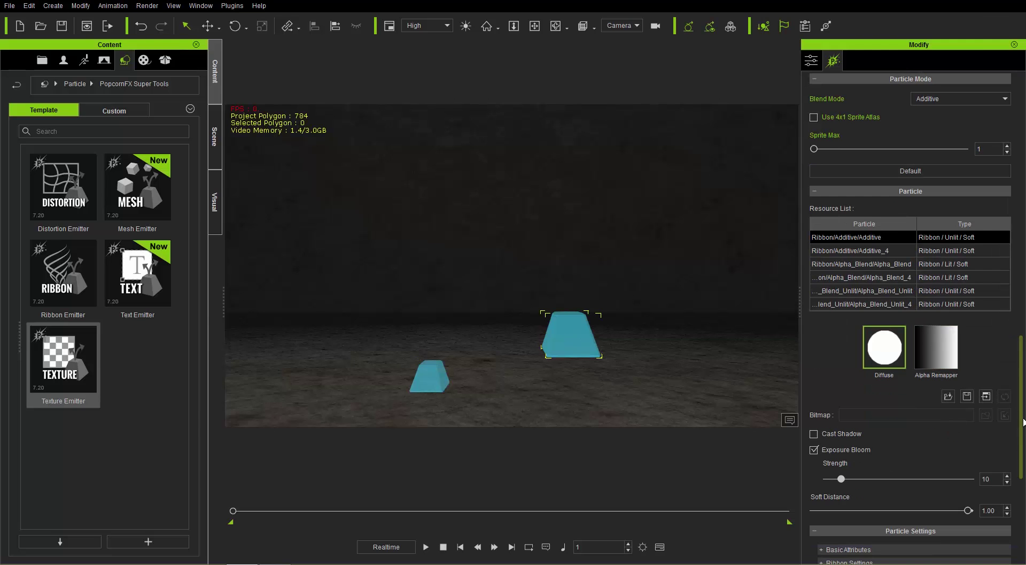
{"action": "scroll", "coordinate": [845, 187], "scroll_direction": "up", "scroll_amount": 2}
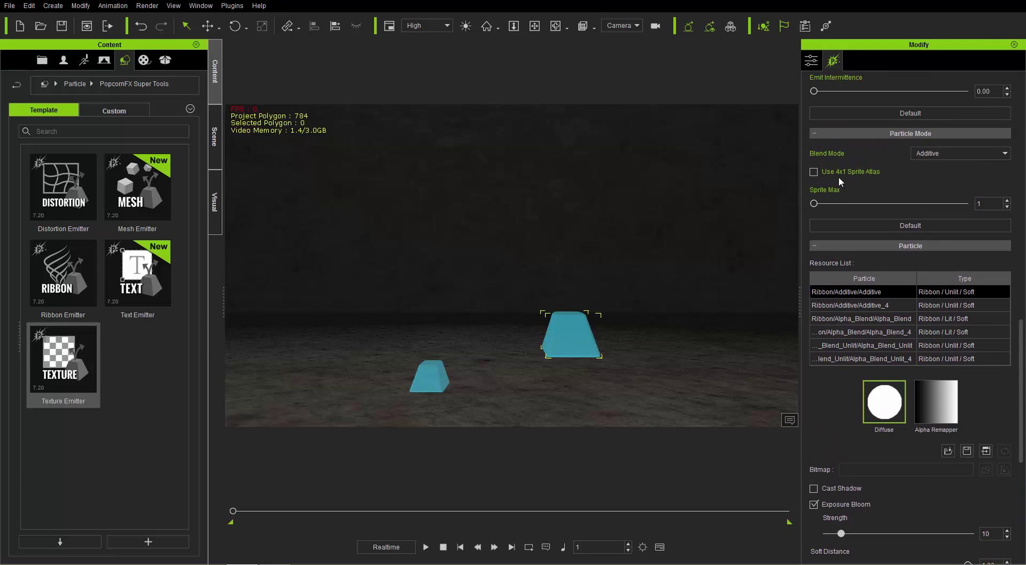
{"action": "left_click", "coordinate": [433, 369]}
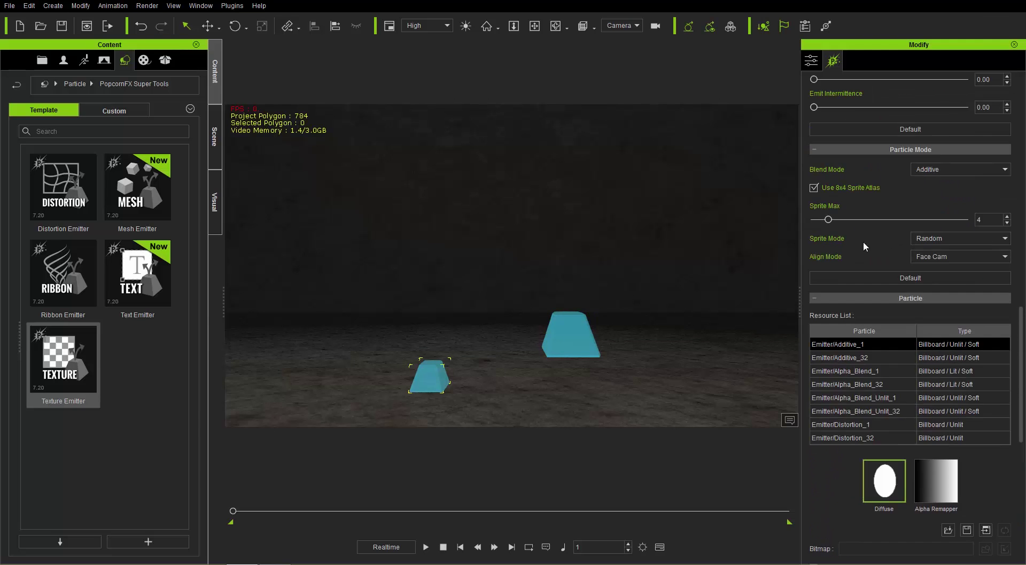
Examine the Follow emitter's particle settings, including its Ribbon Settings group
{"action": "left_click", "coordinate": [573, 329]}
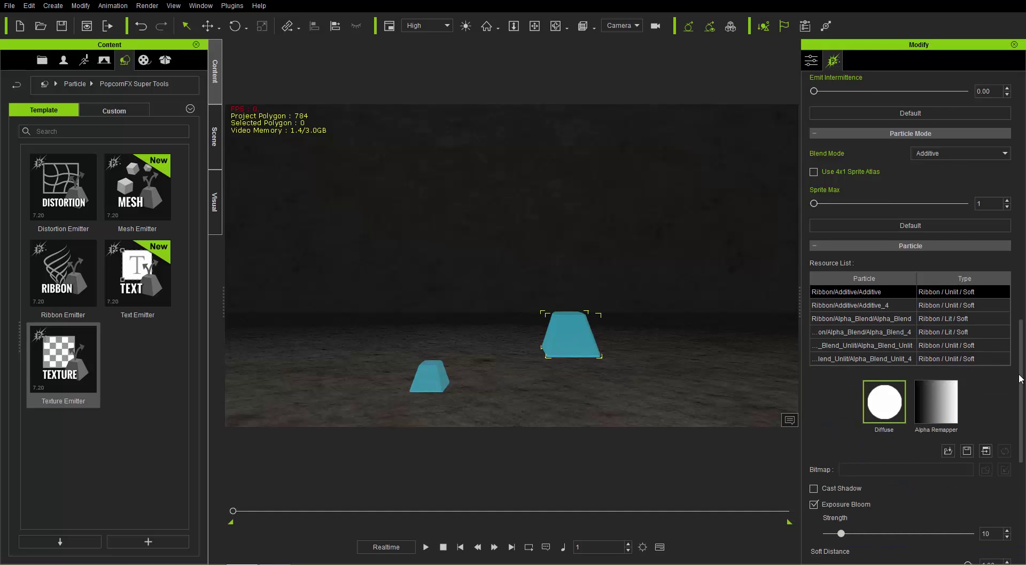
{"action": "scroll", "coordinate": [1024, 367], "scroll_direction": "down", "scroll_amount": 1}
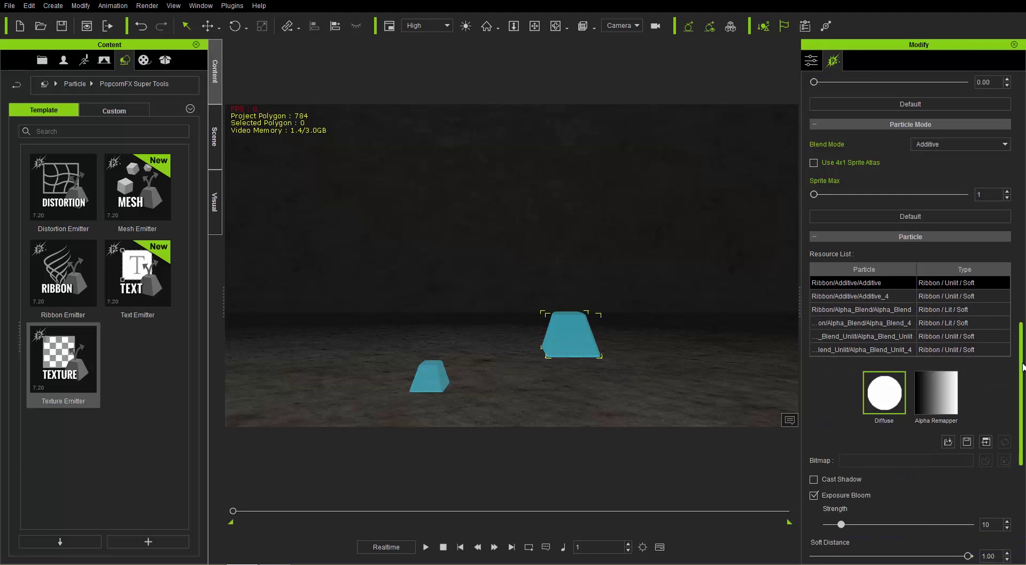
{"action": "scroll", "coordinate": [1023, 367], "scroll_direction": "down", "scroll_amount": 5}
{"action": "scroll", "coordinate": [911, 321], "scroll_direction": "down", "scroll_amount": 6}
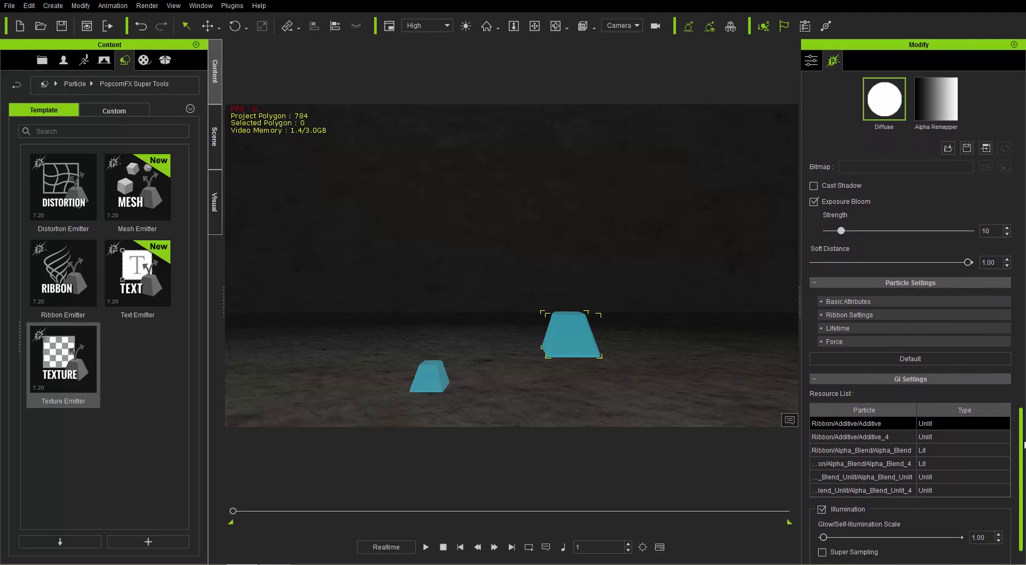
{"action": "left_click", "coordinate": [846, 316]}
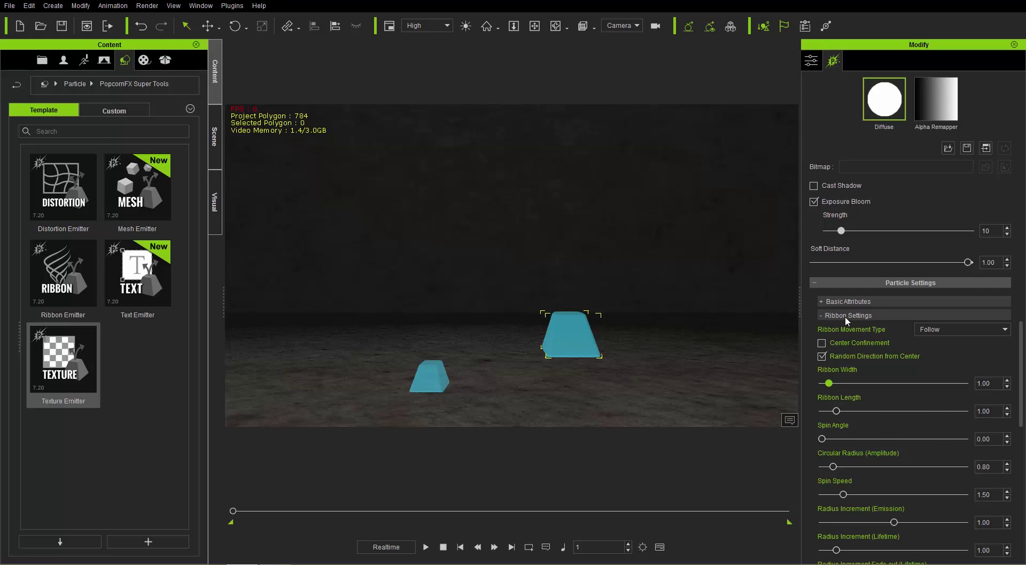
{"action": "left_click", "coordinate": [846, 315]}
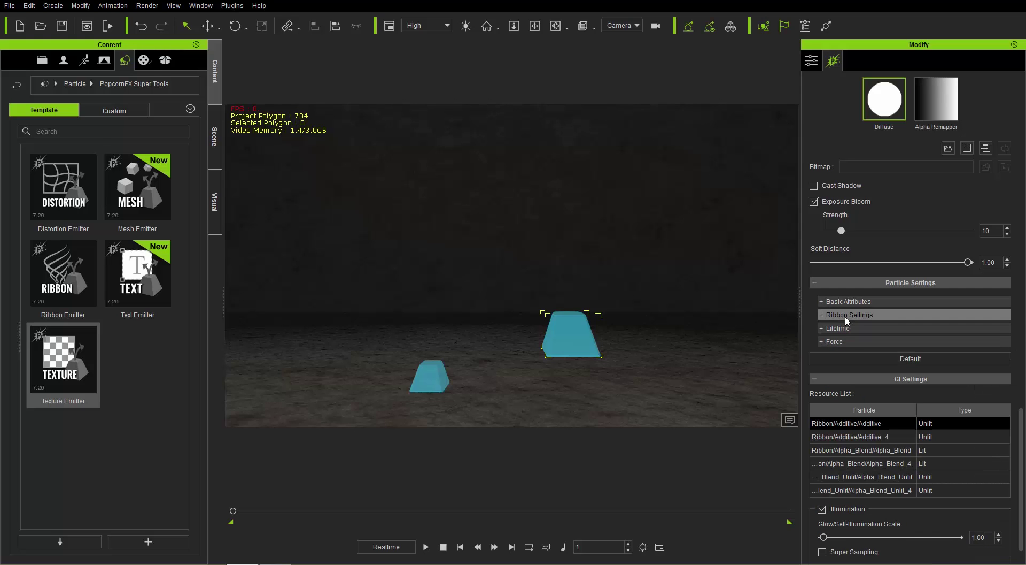
Delete the Texture Emitter from the scene and reselect the Follow emitter
{"action": "left_click", "coordinate": [426, 376]}
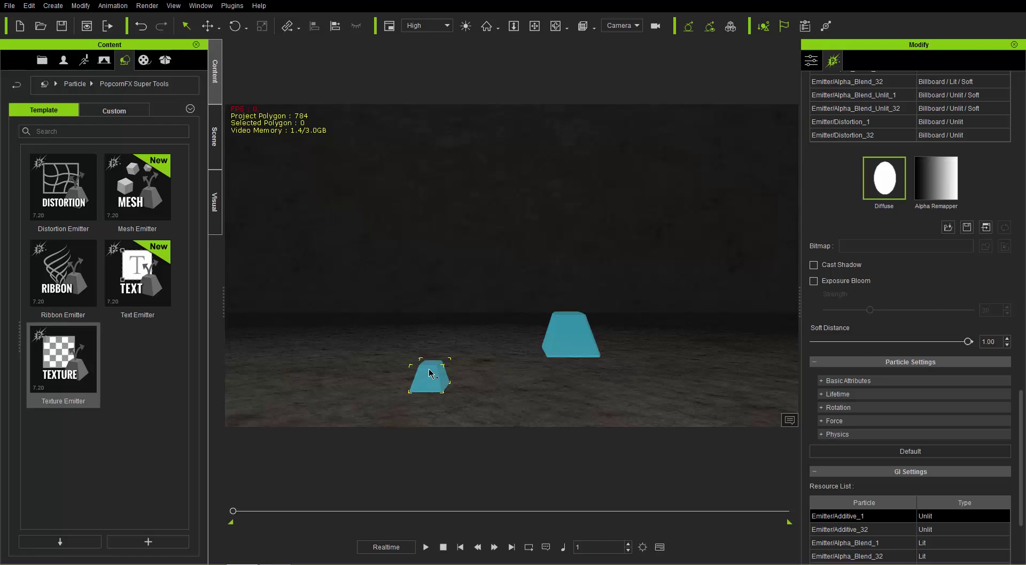
{"action": "key", "text": "Delete"}
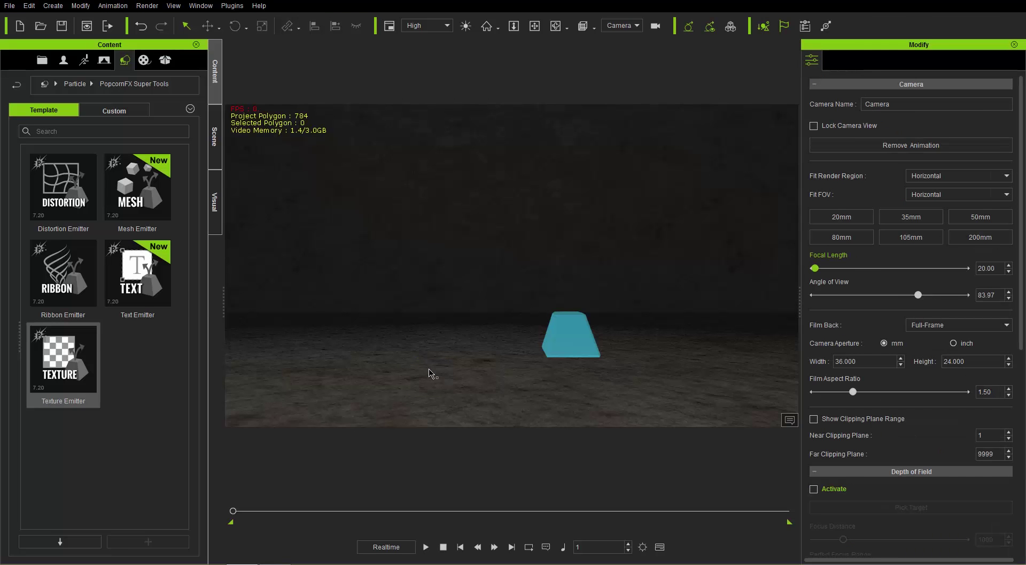
{"action": "left_click", "coordinate": [576, 342]}
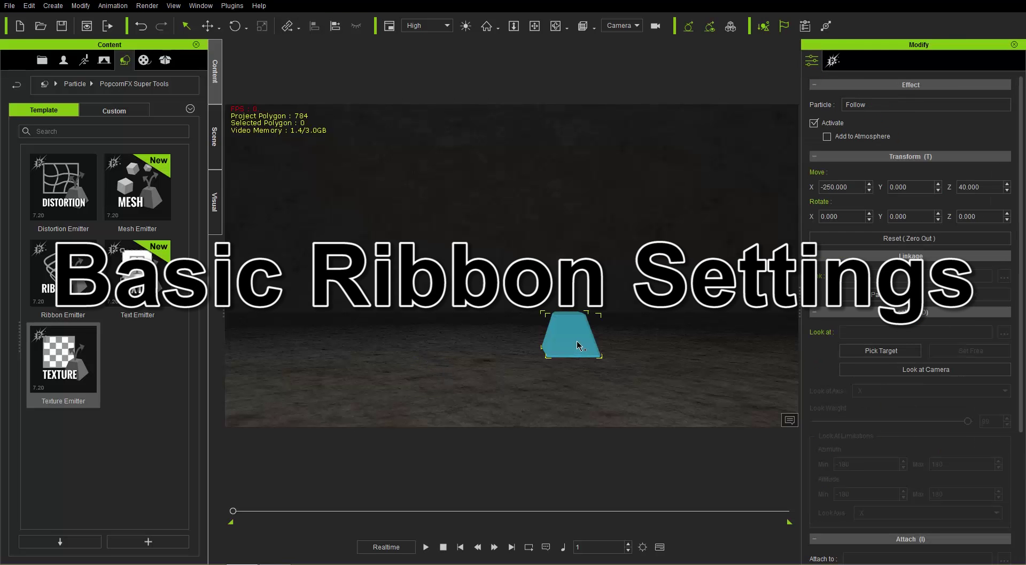
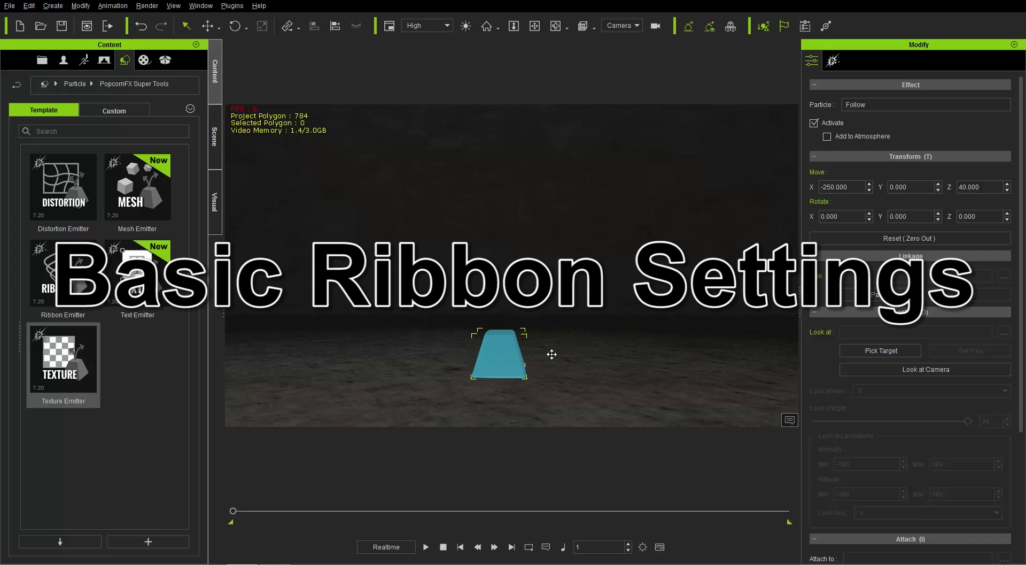
Open the Follow emitter's particle settings and start its PopcornFX simulation so the whole ribbon can be seen
{"action": "right_click_drag", "start_coordinate": [585, 360], "coordinate": [591, 354]}
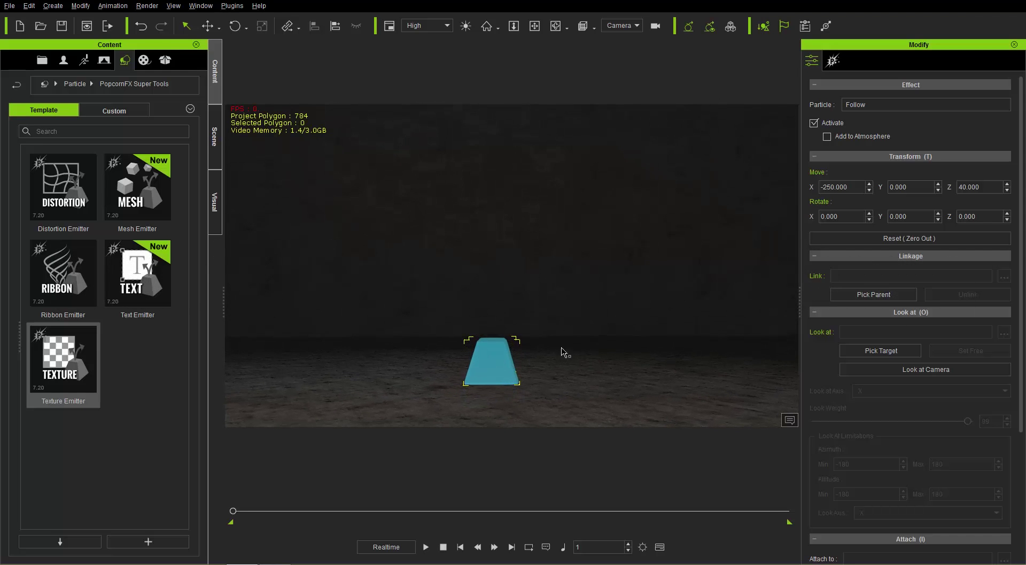
{"action": "left_click_drag", "start_coordinate": [511, 334], "coordinate": [521, 353]}
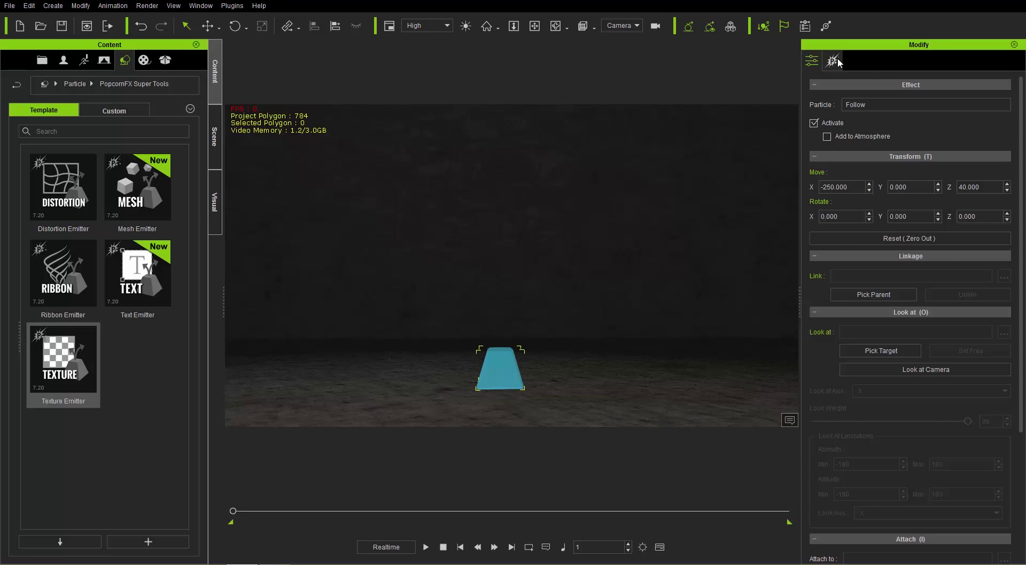
{"action": "left_click", "coordinate": [838, 62]}
{"action": "left_click_drag", "start_coordinate": [1023, 426], "coordinate": [1022, 96]}
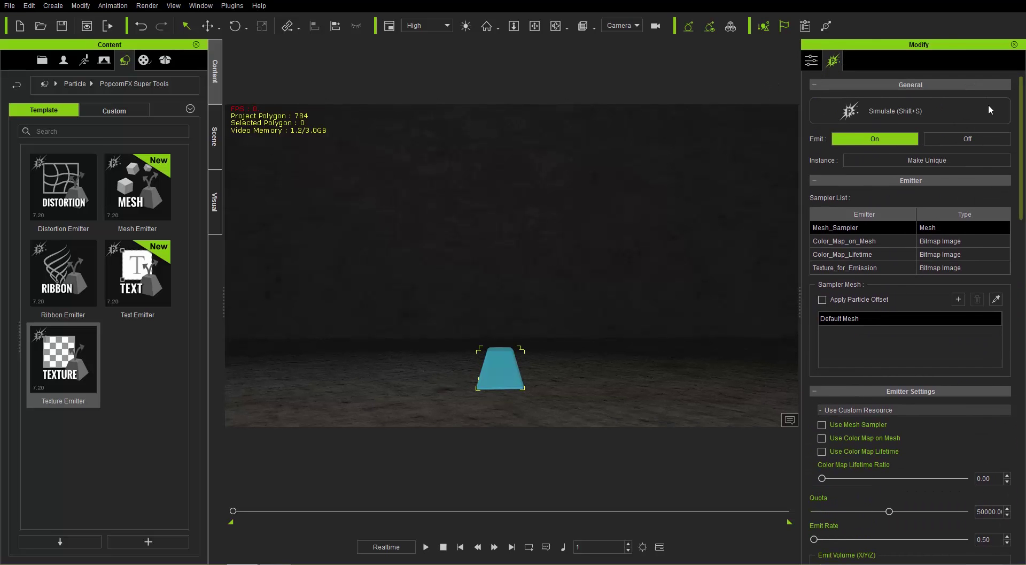
{"action": "left_click", "coordinate": [891, 111]}
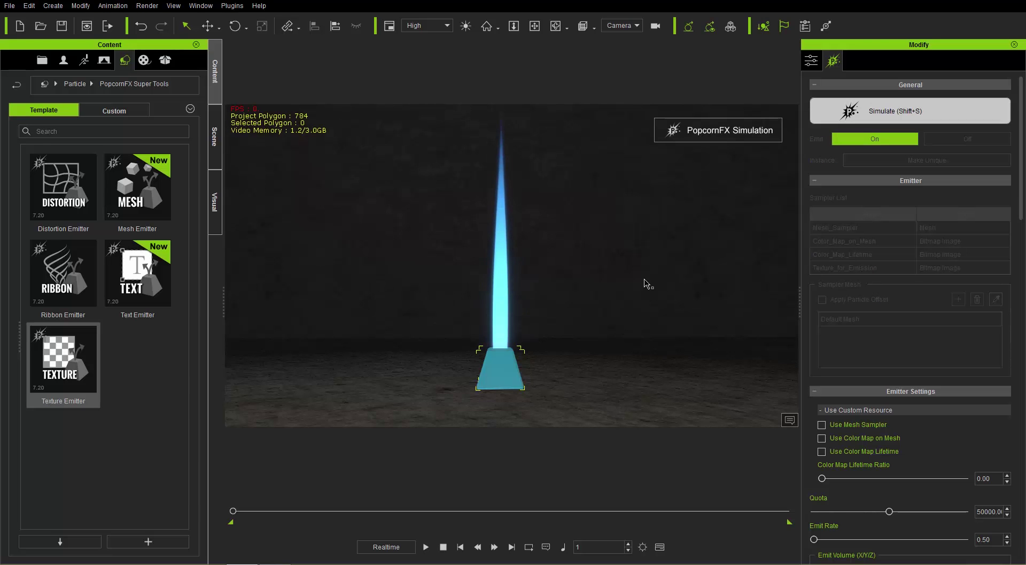
{"action": "middle_click_drag", "start_coordinate": [537, 290], "coordinate": [535, 355]}
{"action": "scroll", "coordinate": [535, 355], "scroll_direction": "down", "scroll_amount": 5}
{"action": "scroll", "coordinate": [554, 309], "scroll_direction": "up", "scroll_amount": 4}
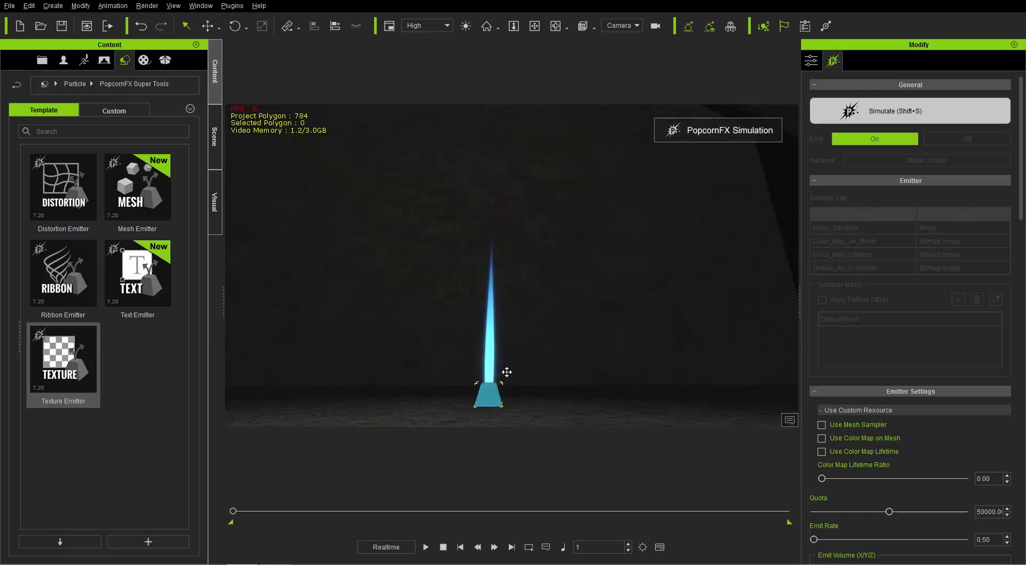
{"action": "middle_click_drag", "start_coordinate": [507, 372], "coordinate": [510, 381]}
{"action": "middle_click_drag", "start_coordinate": [547, 249], "coordinate": [549, 250]}
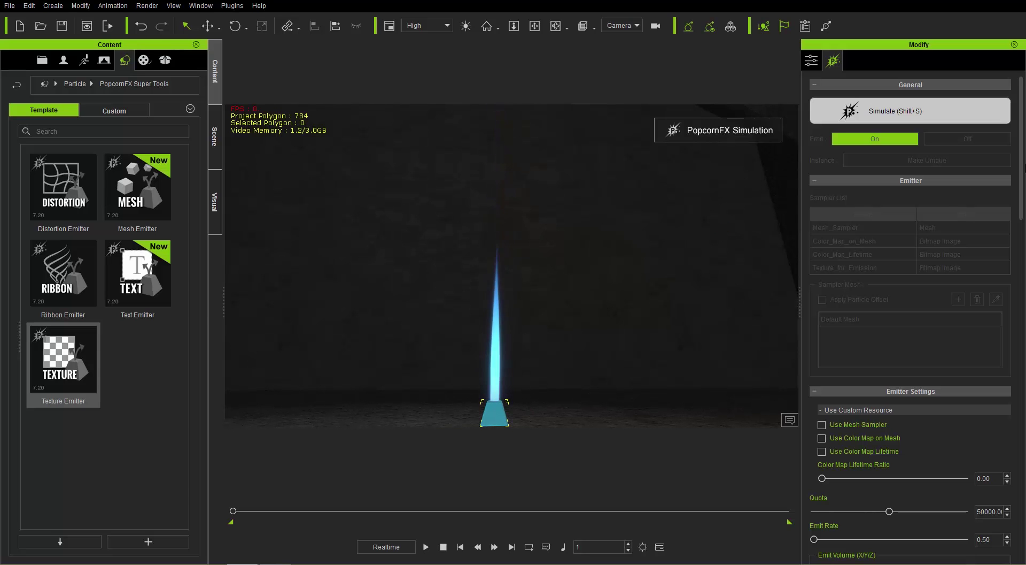
Expand the Basic Attributes in the Particle Settings and set both Life Min and Life Max to 1 second
{"action": "scroll", "coordinate": [1023, 163], "scroll_direction": "down", "scroll_amount": 15}
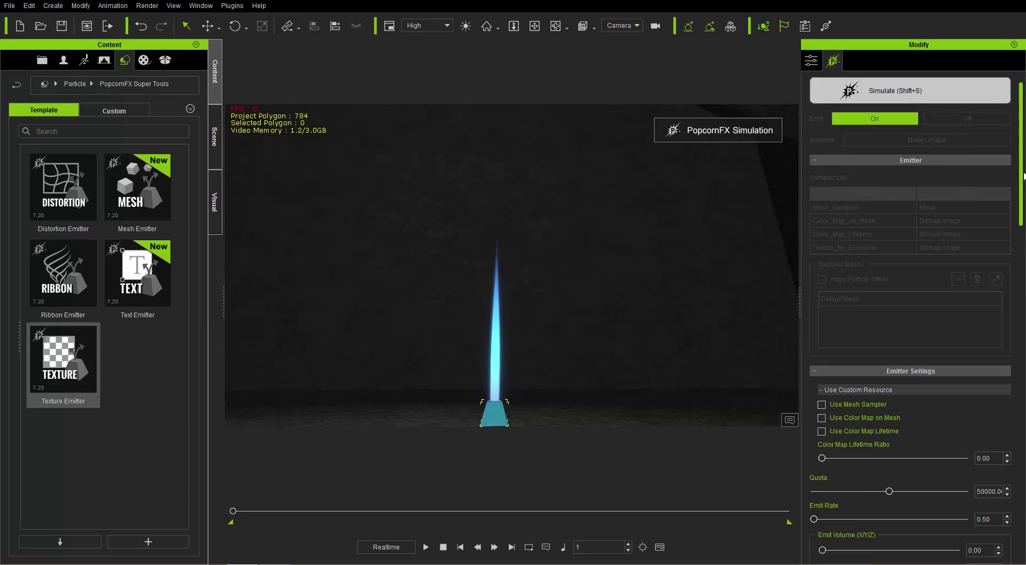
{"action": "scroll", "coordinate": [870, 419], "scroll_direction": "down", "scroll_amount": 5}
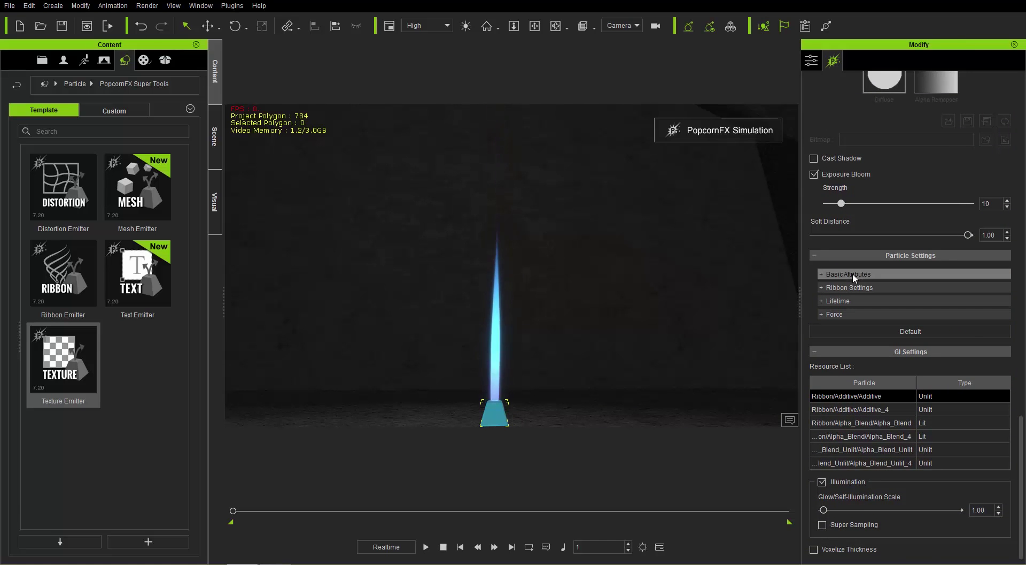
{"action": "left_click", "coordinate": [852, 274]}
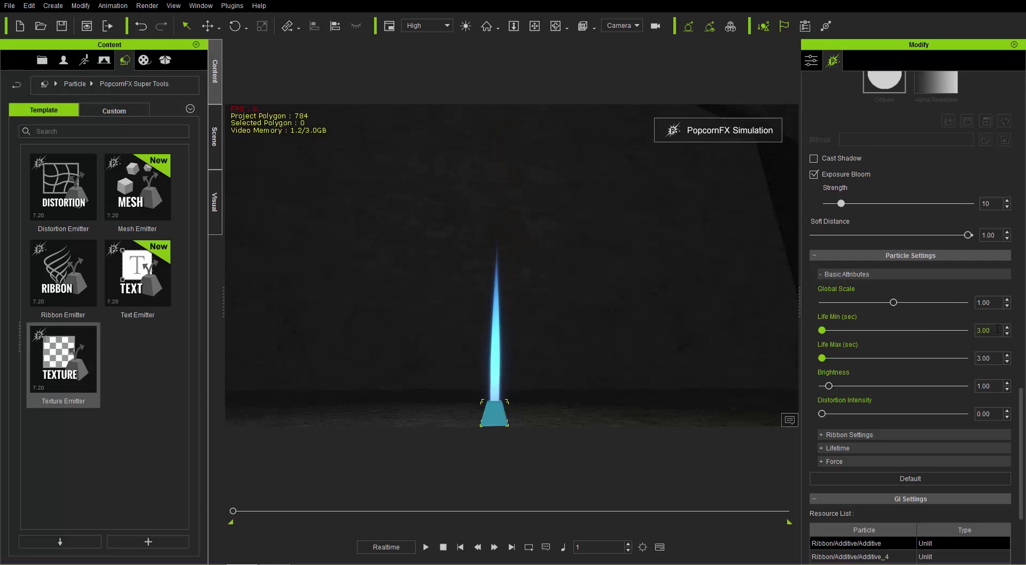
{"action": "type", "text": "1"}
{"action": "key", "text": "Return"}
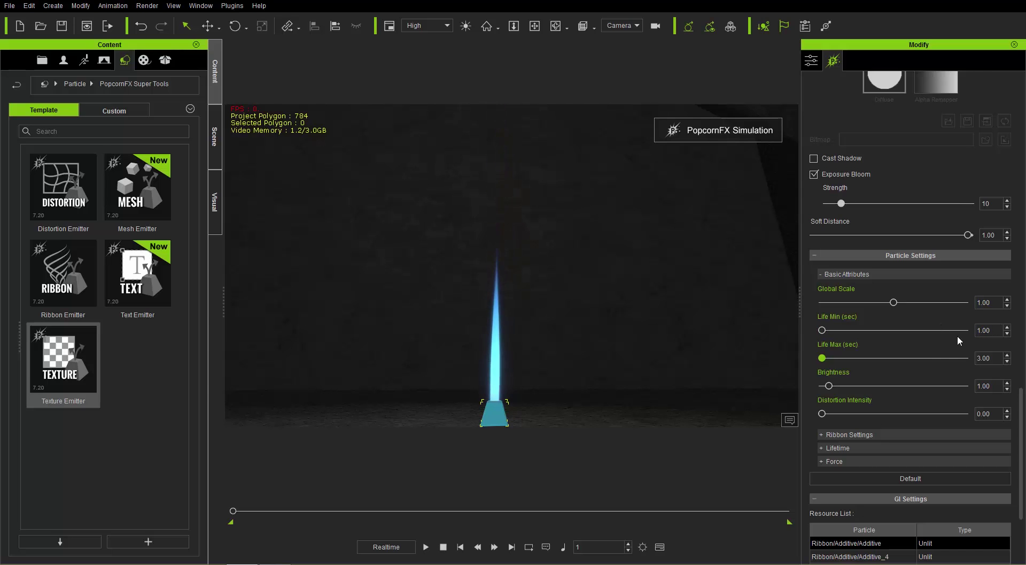
{"action": "double_click", "coordinate": [998, 359]}
{"action": "type", "text": "1"}
{"action": "key", "text": "Return"}
{"action": "right_click_drag", "start_coordinate": [590, 236], "coordinate": [597, 260], "text": "alt"}
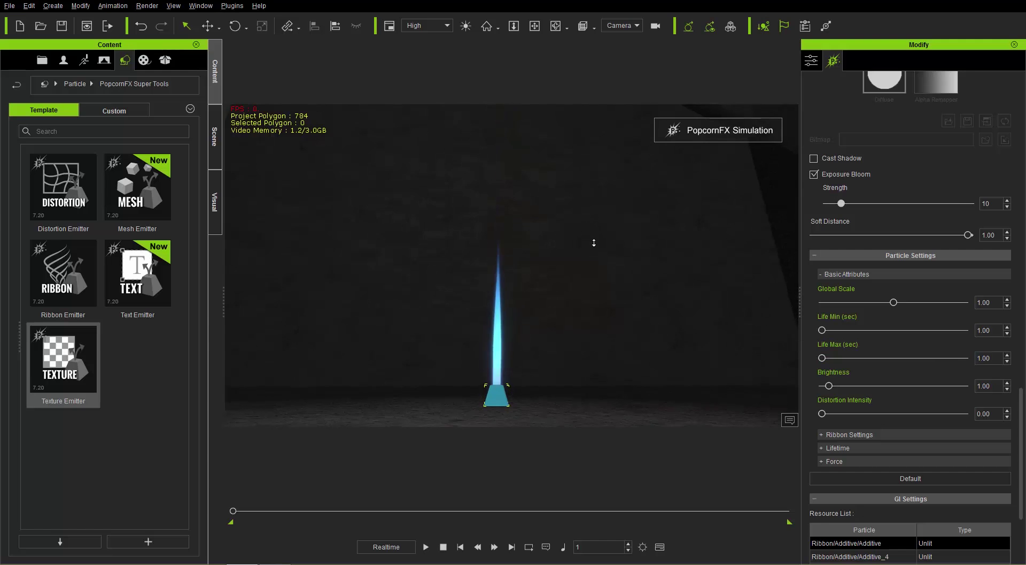
{"action": "scroll", "coordinate": [595, 246], "scroll_direction": "down", "scroll_amount": 1}
{"action": "middle_click_drag", "start_coordinate": [598, 263], "coordinate": [599, 278], "text": "alt"}
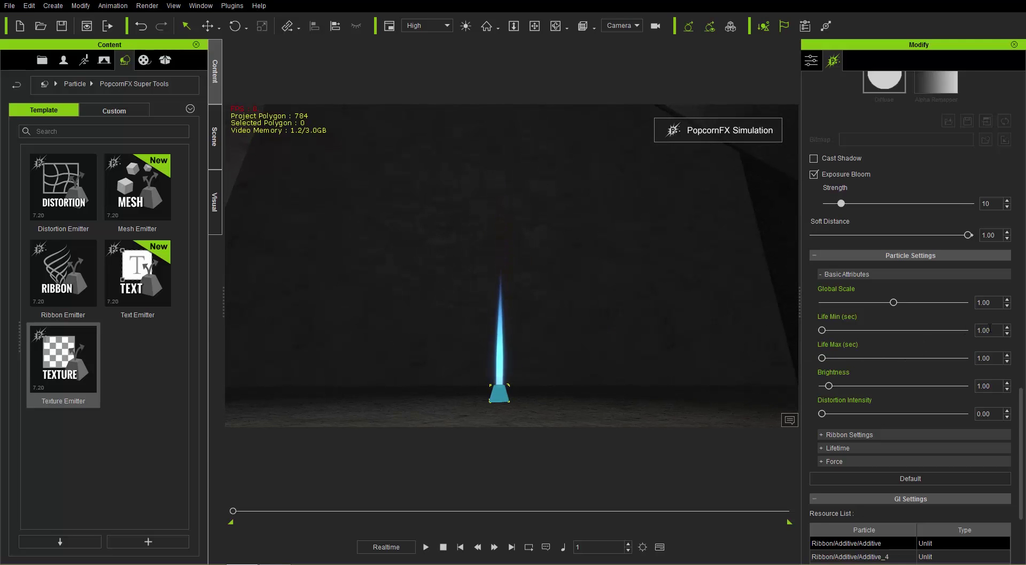
Set Life Min and Life Max back to 3 seconds and try a Global Scale of 2.00 on the ribbon
{"action": "type", "text": "3"}
{"action": "key", "text": "Return"}
{"action": "left_click_drag", "start_coordinate": [897, 302], "coordinate": [930, 304]}
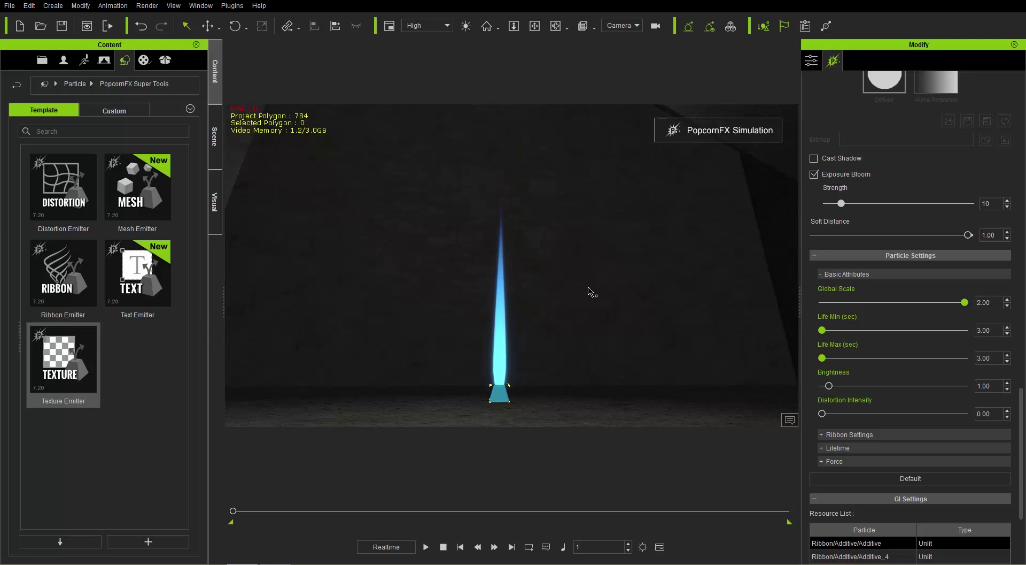
{"action": "right_click_drag", "start_coordinate": [577, 296], "coordinate": [562, 319]}
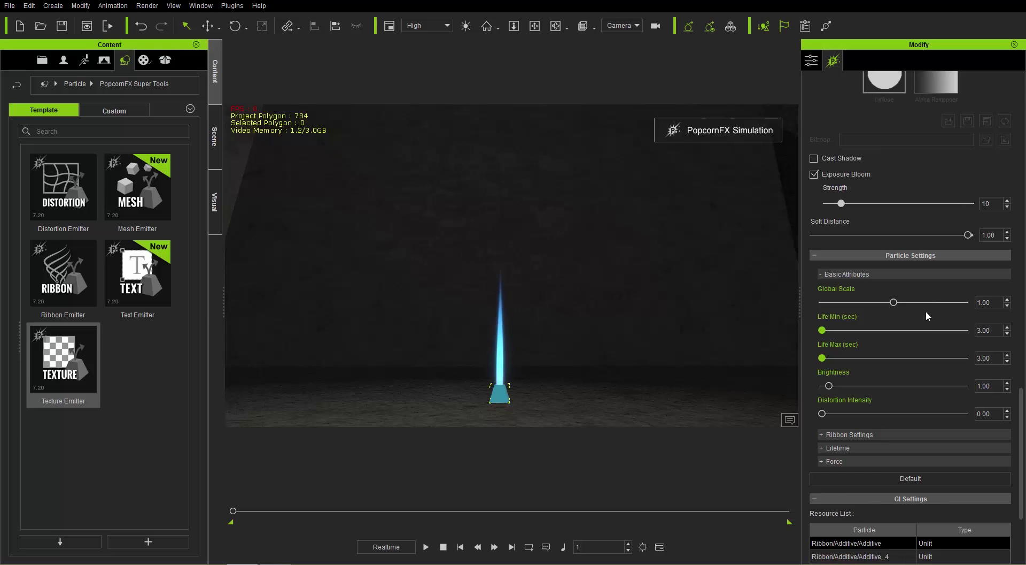
{"action": "left_click", "coordinate": [871, 274]}
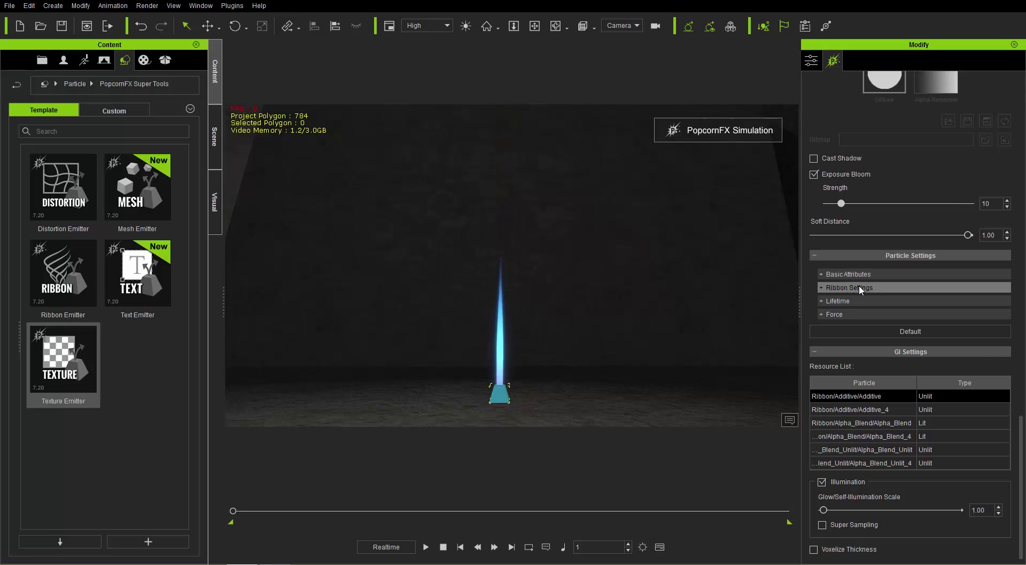
Expand the Ribbon Settings, change Ribbon Movement Type to Linear Polarization and inspect the ribbon from the side
{"action": "left_click", "coordinate": [861, 289]}
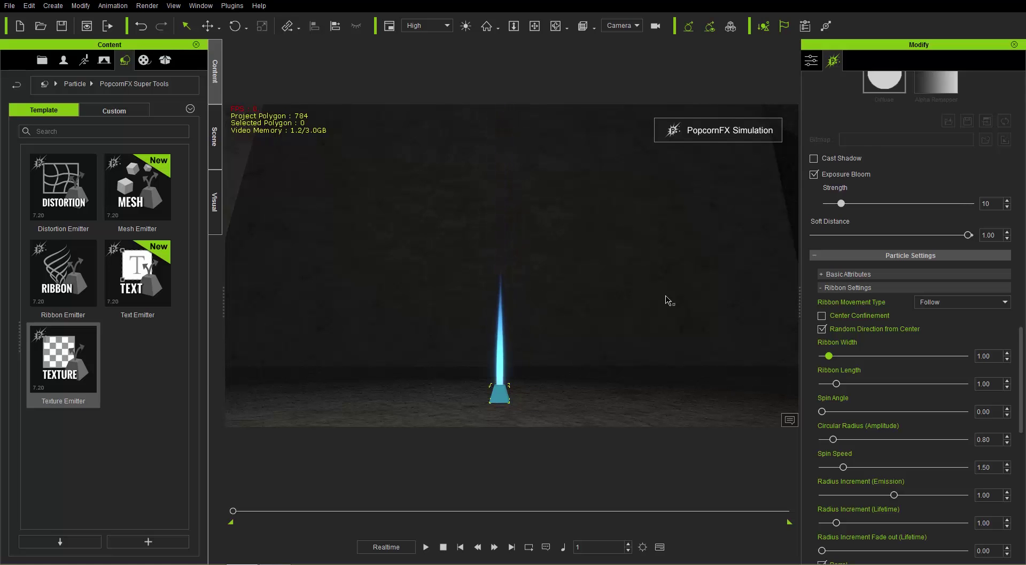
{"action": "left_click", "coordinate": [956, 301]}
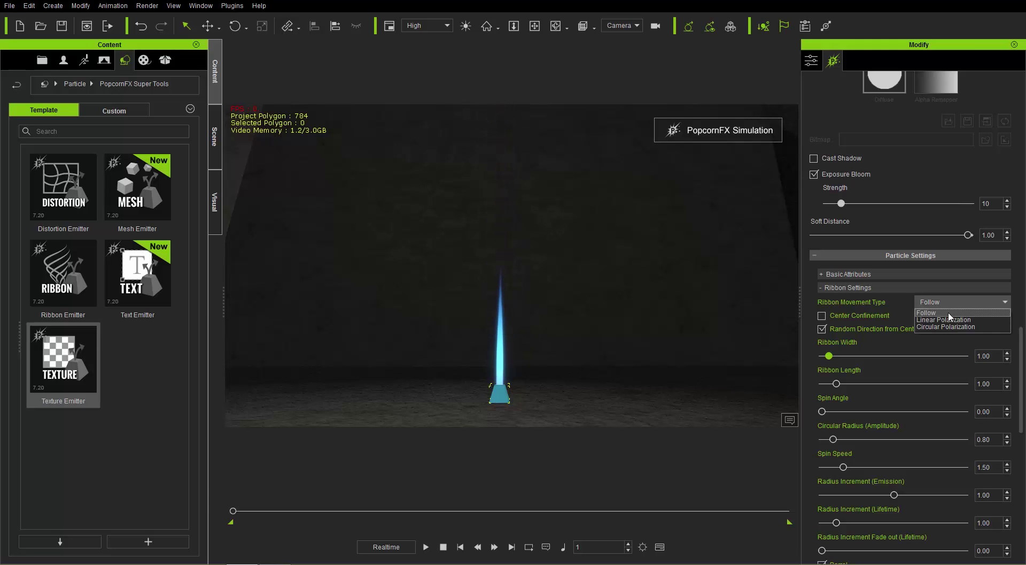
{"action": "left_click", "coordinate": [948, 319]}
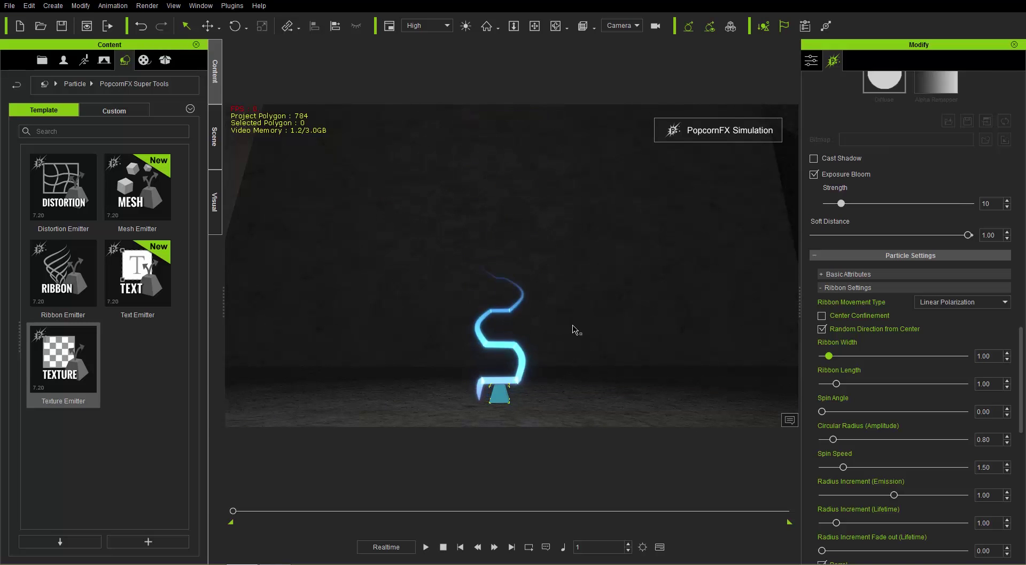
{"action": "left_click", "coordinate": [511, 397]}
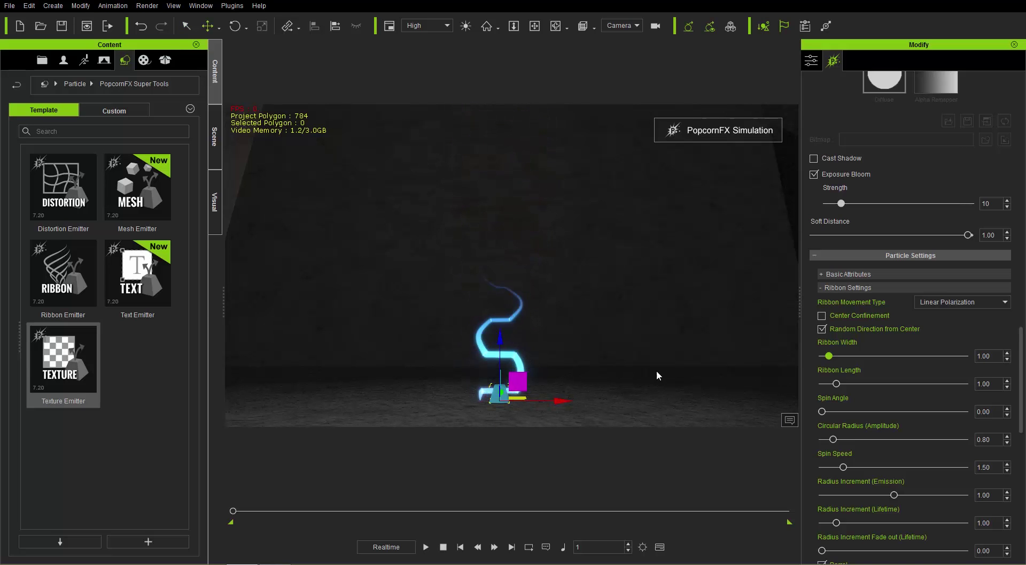
{"action": "right_click_drag", "start_coordinate": [667, 383], "coordinate": [311, 374]}
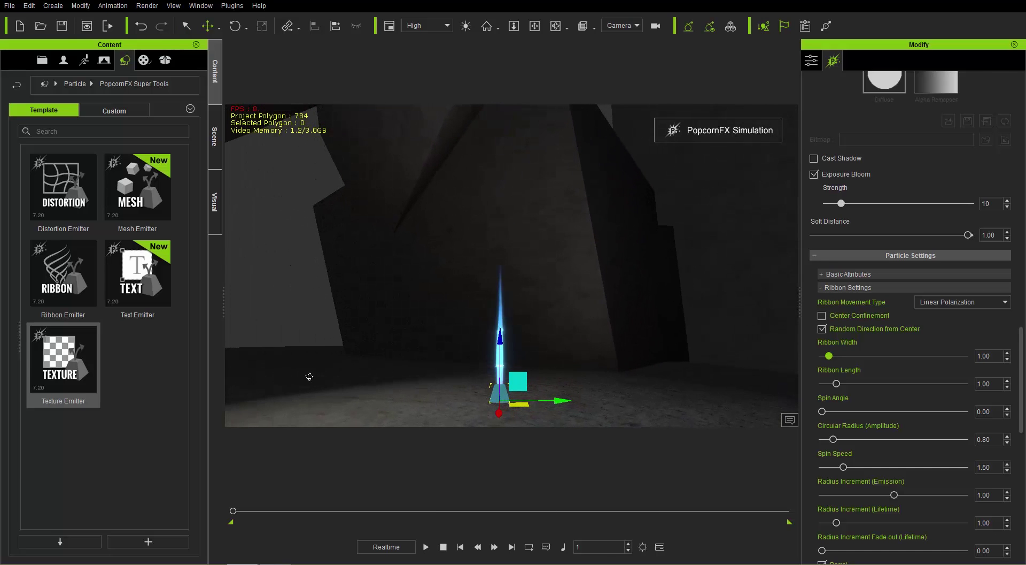
{"action": "right_click_drag", "start_coordinate": [433, 335], "coordinate": [561, 338]}
{"action": "right_click_drag", "start_coordinate": [453, 364], "coordinate": [578, 345]}
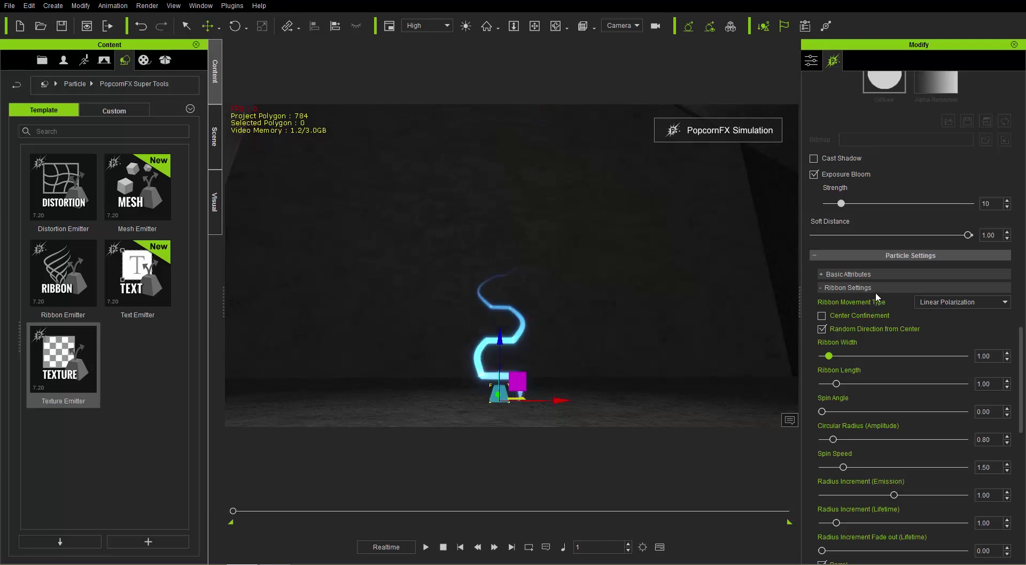
Switch the Ribbon Movement Type to Circular Polarization and enable Center Confinement
{"action": "left_click", "coordinate": [944, 301]}
{"action": "left_click", "coordinate": [953, 326]}
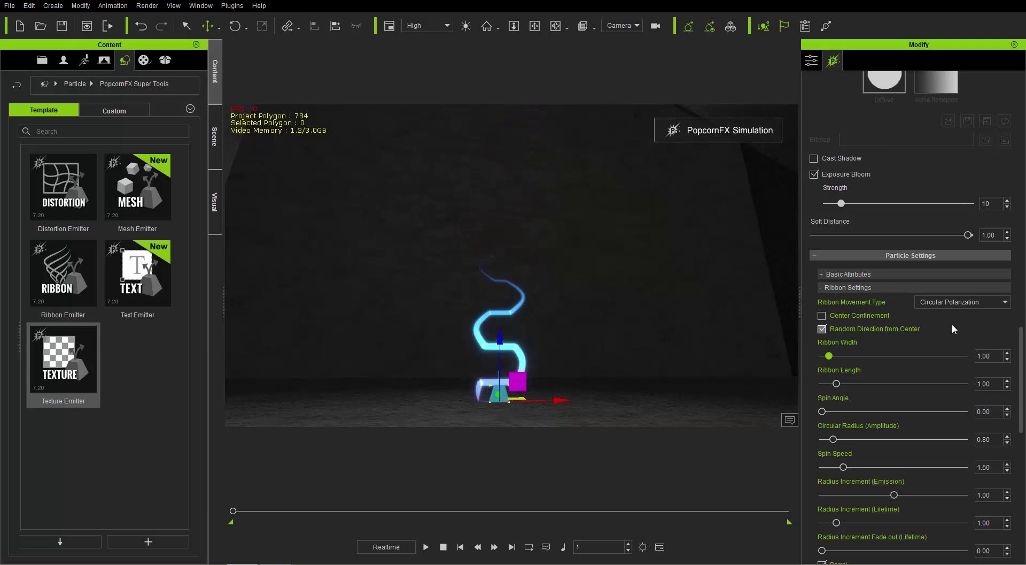
{"action": "mouse_move", "coordinate": [583, 345]}
{"action": "right_mouse_down"}
{"action": "mouse_move", "coordinate": [584, 330]}
{"action": "mouse_move", "coordinate": [585, 348]}
{"action": "right_mouse_up"}
{"action": "middle_click_drag", "start_coordinate": [585, 349], "coordinate": [571, 351]}
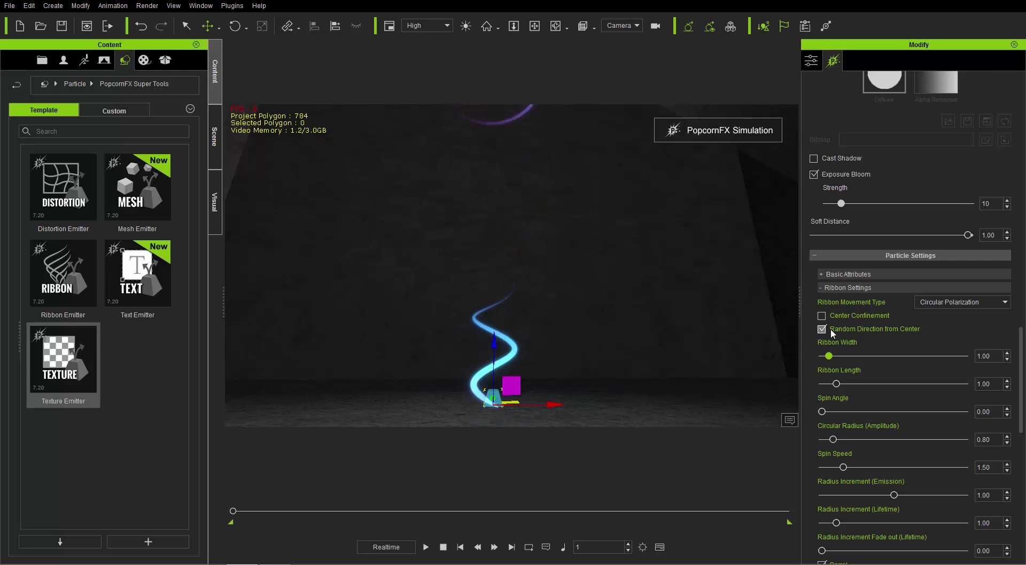
{"action": "left_click", "coordinate": [861, 316]}
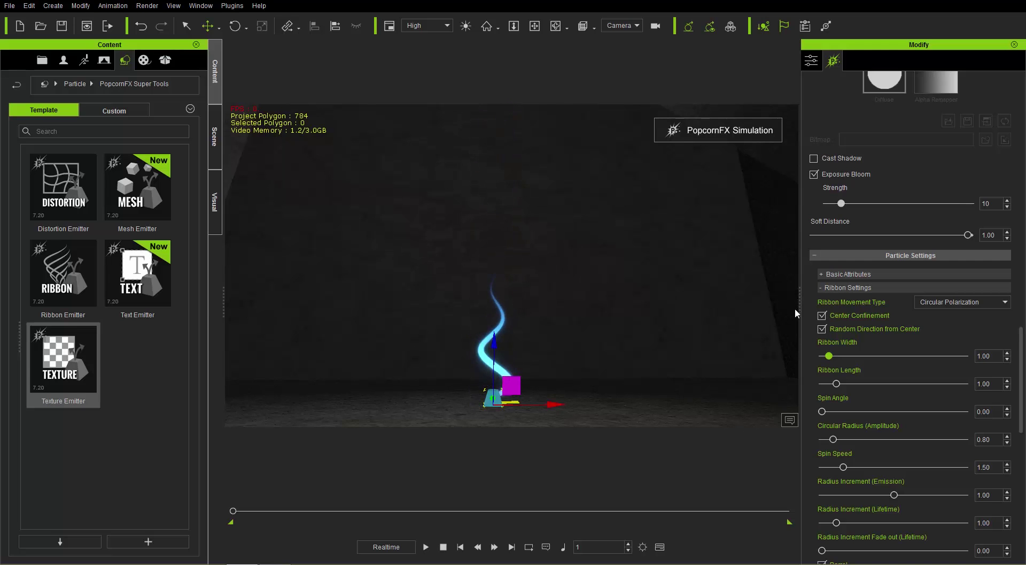
Try the Linear Polarization movement type with Center Confinement enabled
{"action": "left_click", "coordinate": [950, 302]}
{"action": "left_click", "coordinate": [946, 326]}
{"action": "left_click", "coordinate": [947, 302]}
{"action": "left_click", "coordinate": [942, 319]}
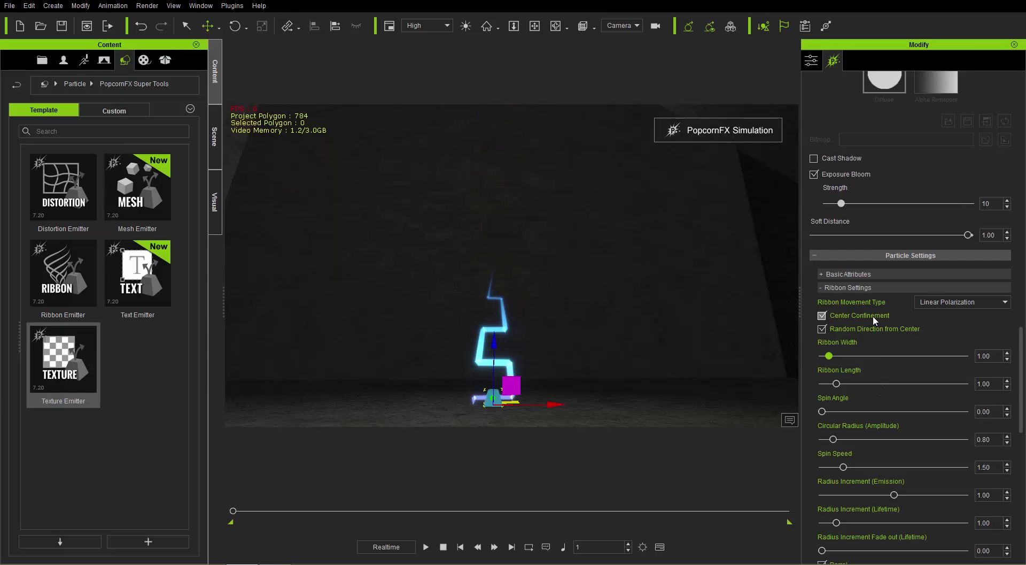
Return the Ribbon Movement Type to Circular Polarization and disable Center Confinement
{"action": "left_click", "coordinate": [941, 303]}
{"action": "left_click", "coordinate": [946, 327]}
{"action": "left_click", "coordinate": [834, 315]}
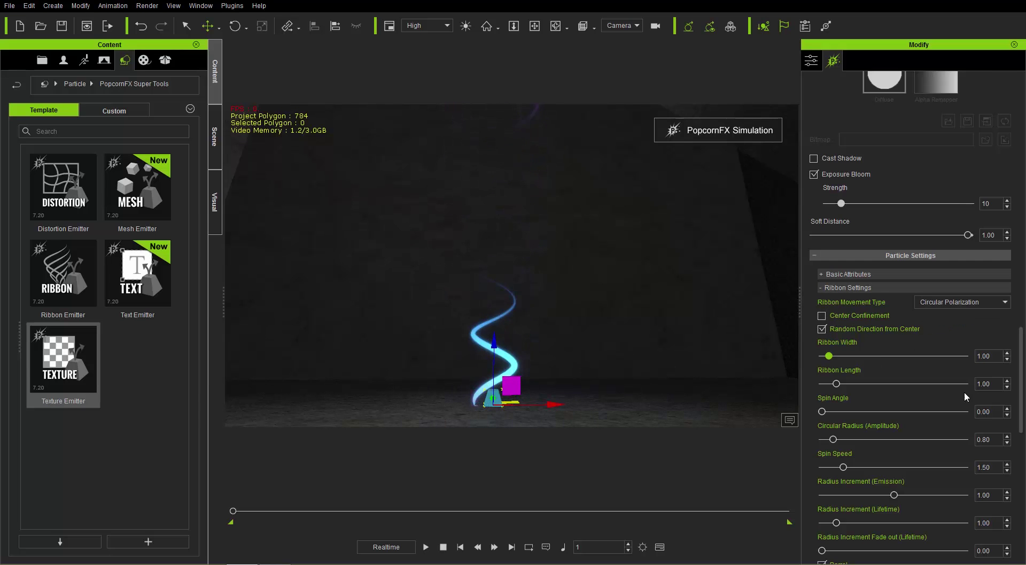
Review the remaining Ribbon Settings and set the Ribbon Movement Type to Follow
{"action": "left_click_drag", "start_coordinate": [1023, 370], "coordinate": [1024, 418]}
{"action": "scroll", "coordinate": [864, 409], "scroll_direction": "up", "scroll_amount": 3}
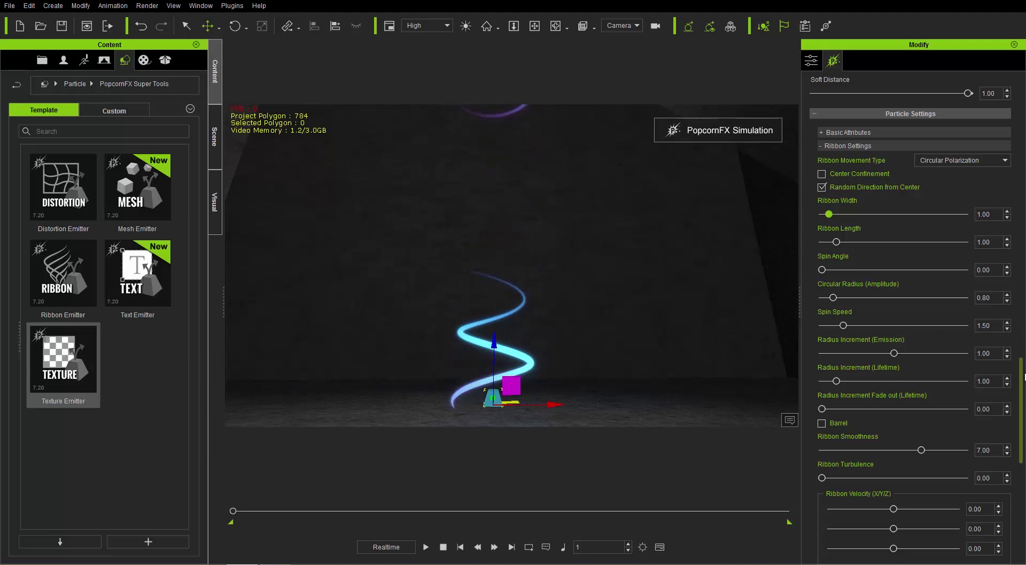
{"action": "scroll", "coordinate": [837, 271], "scroll_direction": "up", "scroll_amount": 2}
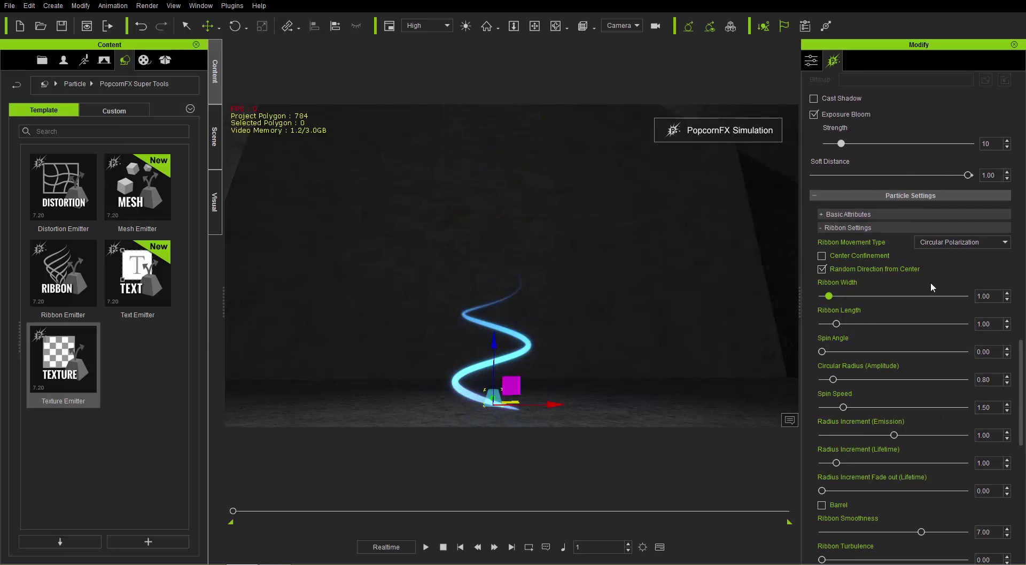
{"action": "left_click", "coordinate": [949, 241]}
{"action": "left_click", "coordinate": [944, 253]}
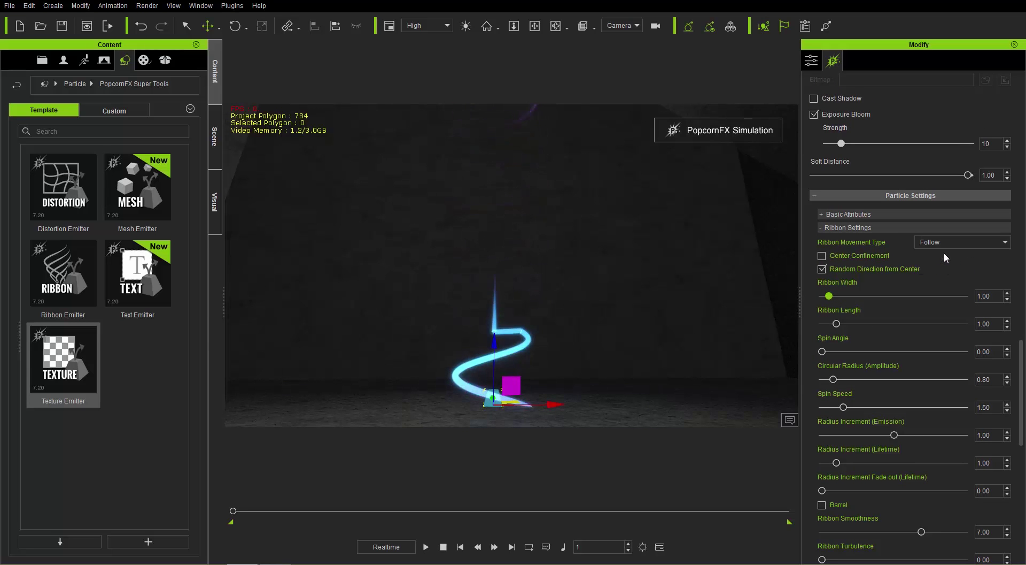
Test the Ribbon Width and try Ribbon Length values of 6.02 and 4.55 on the Follow ribbon
{"action": "mouse_move", "coordinate": [829, 296]}
{"action": "left_mouse_down"}
{"action": "mouse_move", "coordinate": [979, 295]}
{"action": "mouse_move", "coordinate": [833, 298]}
{"action": "left_mouse_up"}
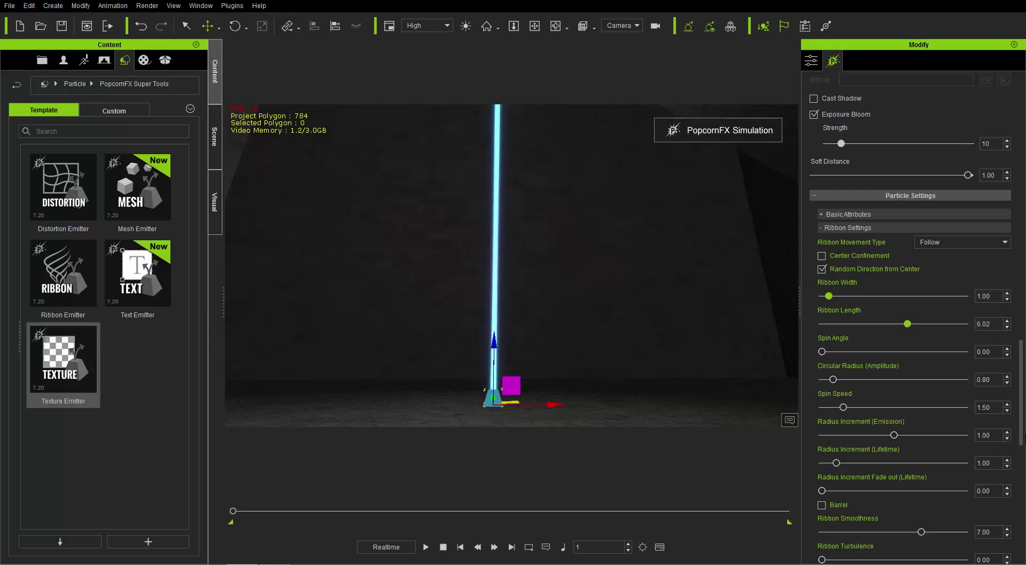
{"action": "left_click_drag", "start_coordinate": [1023, 424], "coordinate": [1024, 228]}
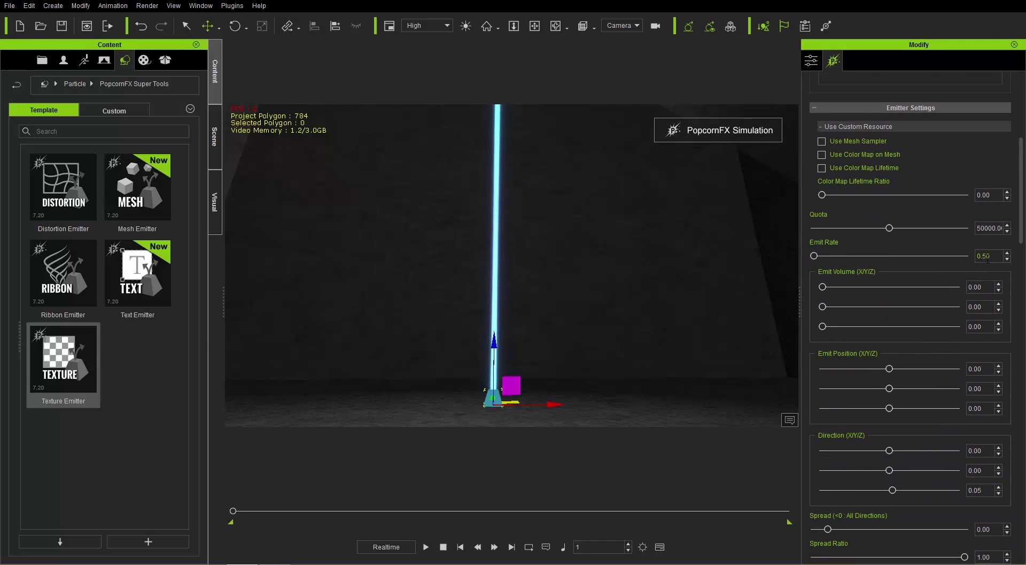
{"action": "left_click_drag", "start_coordinate": [1023, 210], "coordinate": [1023, 446]}
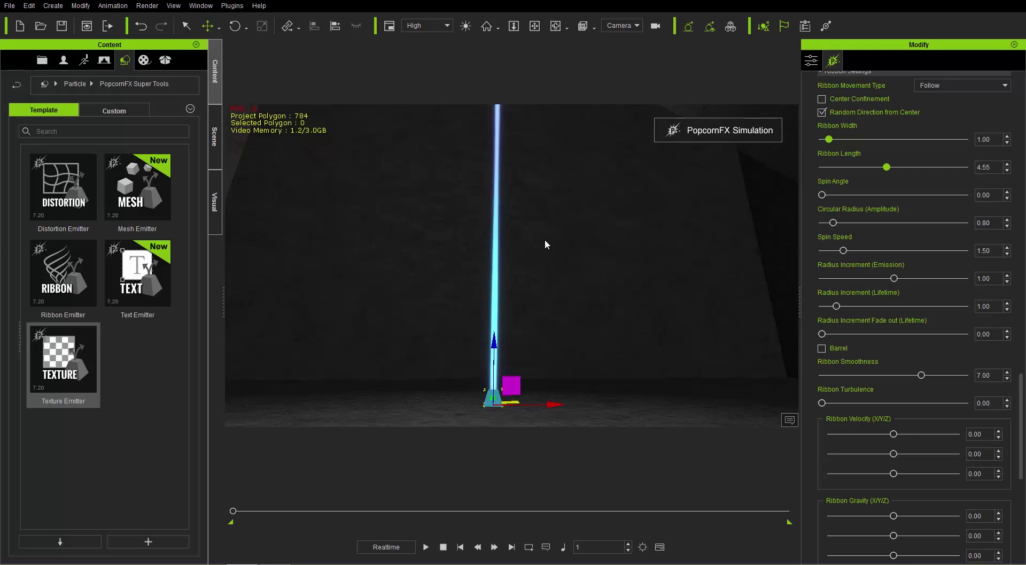
{"action": "middle_click_drag", "start_coordinate": [541, 253], "coordinate": [552, 290]}
{"action": "scroll", "coordinate": [552, 291], "scroll_direction": "down", "scroll_amount": 2}
{"action": "mouse_move", "coordinate": [568, 217]}
{"action": "middle_mouse_down"}
{"action": "mouse_move", "coordinate": [575, 268]}
{"action": "mouse_move", "coordinate": [583, 229]}
{"action": "middle_mouse_up"}
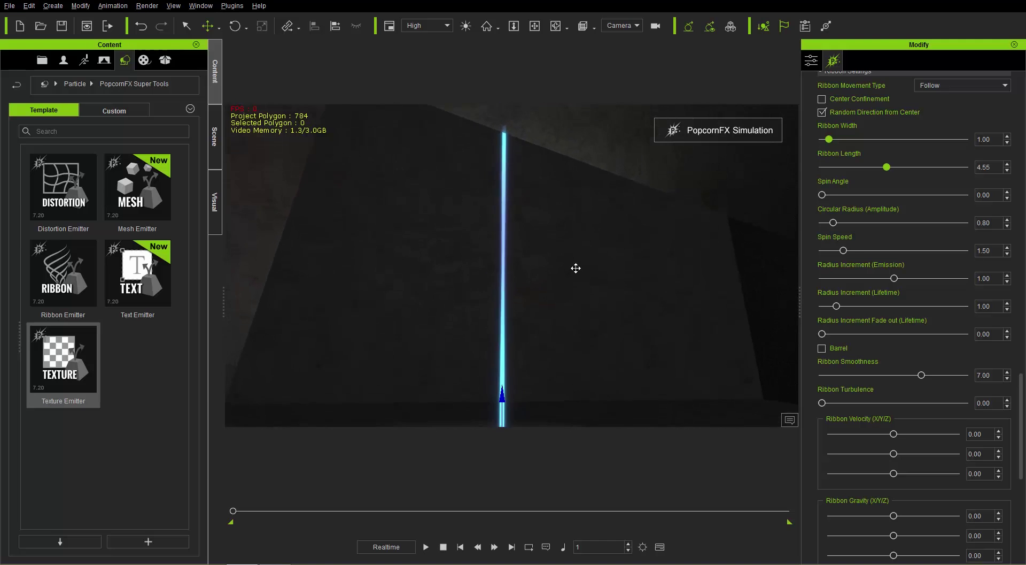
{"action": "right_click_drag", "start_coordinate": [582, 229], "coordinate": [582, 212]}
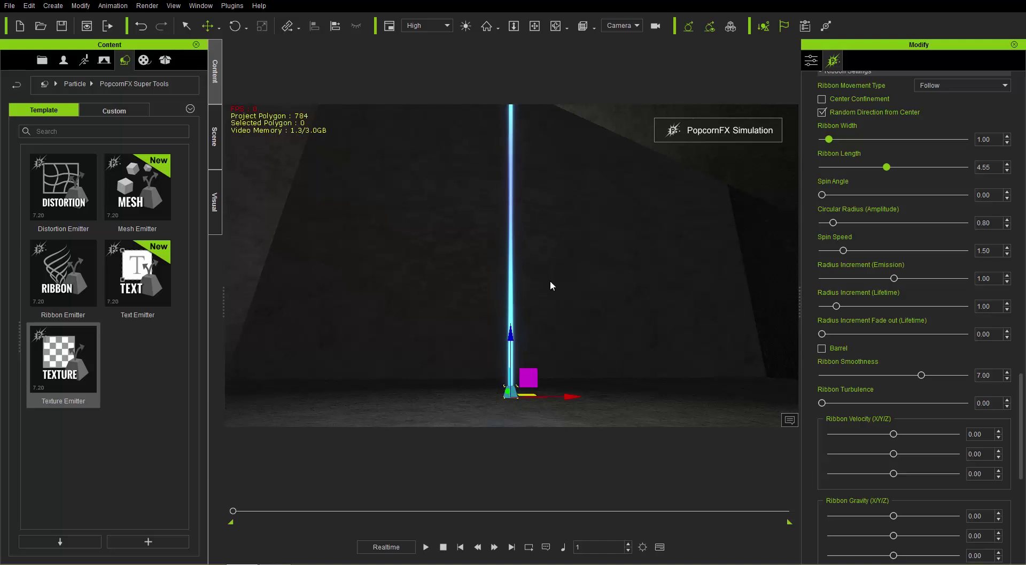
{"action": "right_click_drag", "start_coordinate": [607, 364], "coordinate": [569, 270]}
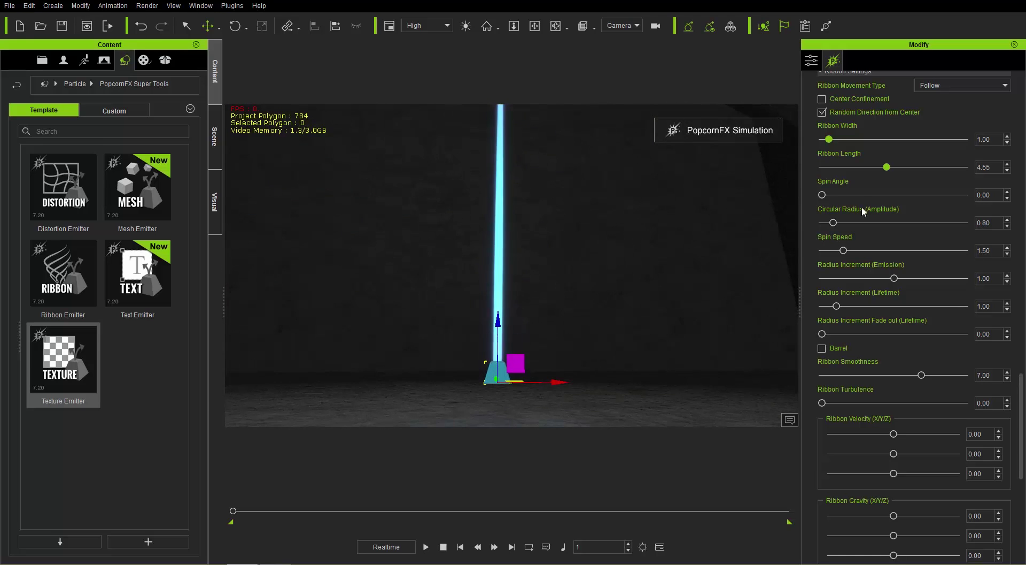
Reset the Ribbon Length to its default of 1.00 and check the shortened ribbon
{"action": "double_click", "coordinate": [846, 153]}
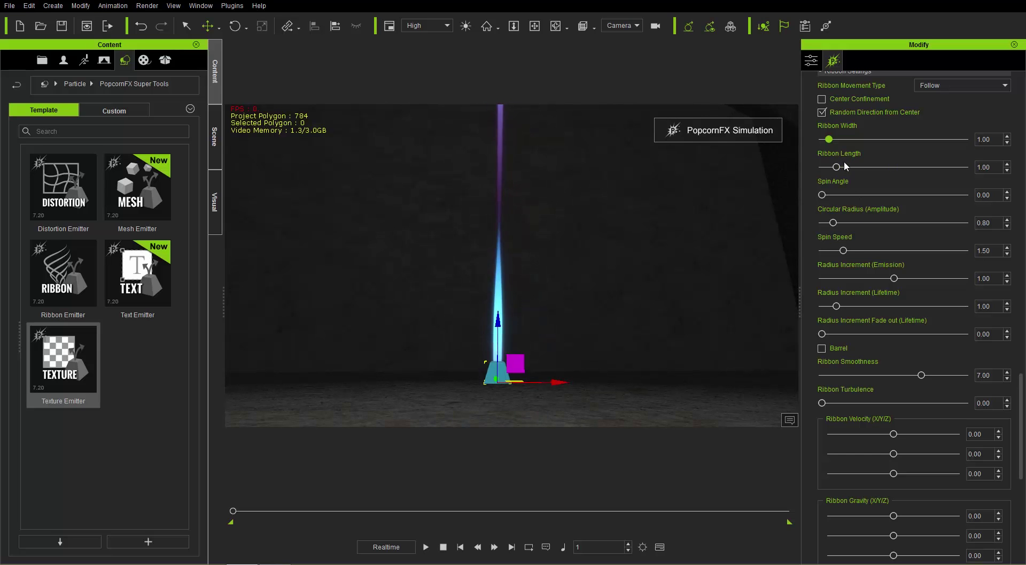
{"action": "middle_click_drag", "start_coordinate": [597, 253], "coordinate": [591, 262], "text": "alt"}
{"action": "right_click_drag", "start_coordinate": [591, 261], "coordinate": [593, 284], "text": "alt"}
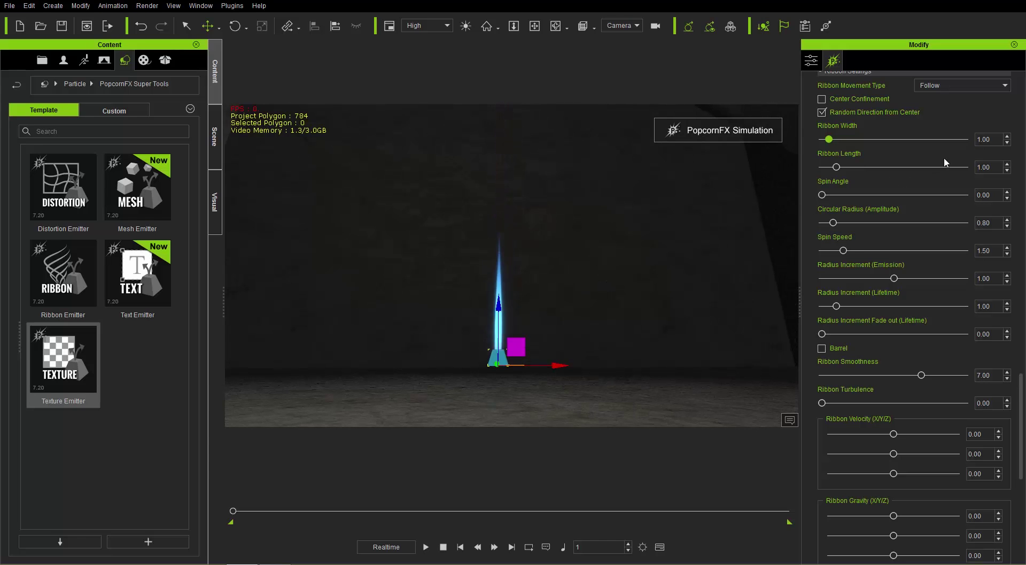
Set the Ribbon Movement Type to Circular Polarization with a Spin Angle of 45 and inspect the tilted spiral from the side
{"action": "left_click", "coordinate": [949, 86]}
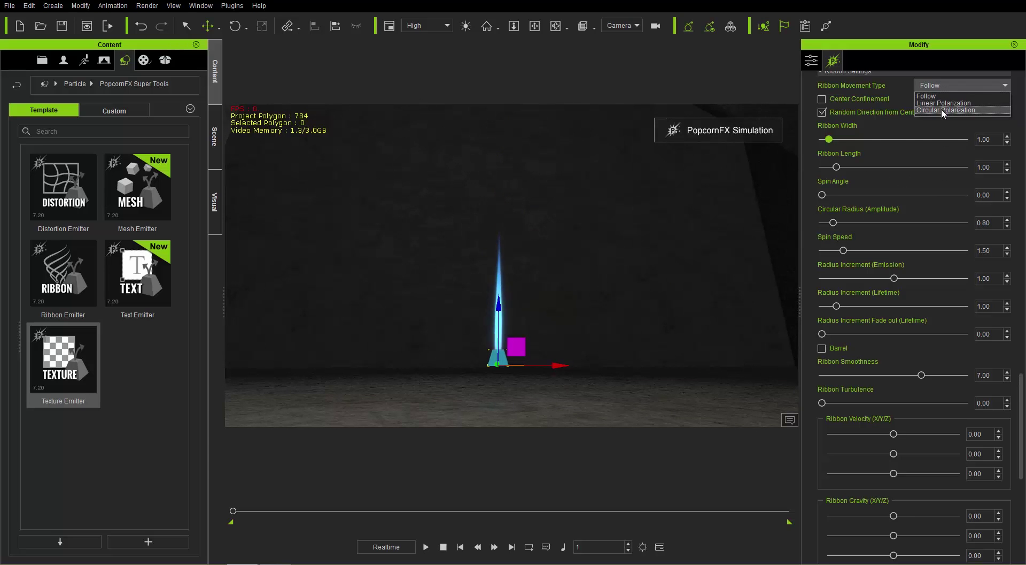
{"action": "left_click", "coordinate": [941, 108]}
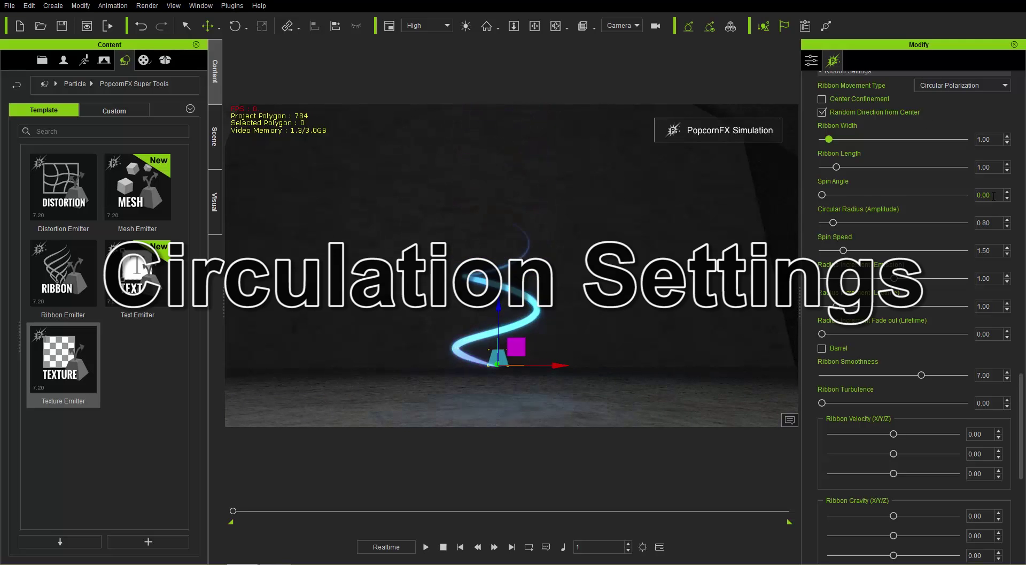
{"action": "left_click_drag", "start_coordinate": [994, 196], "coordinate": [947, 194]}
{"action": "type", "text": "45"}
{"action": "key", "text": "Return"}
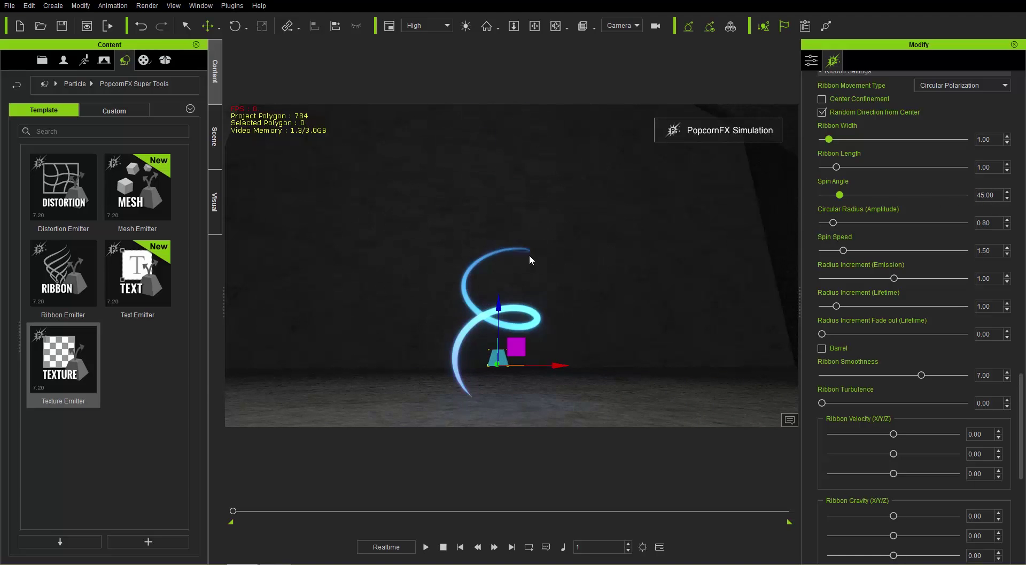
{"action": "right_click_drag", "start_coordinate": [634, 284], "coordinate": [288, 344]}
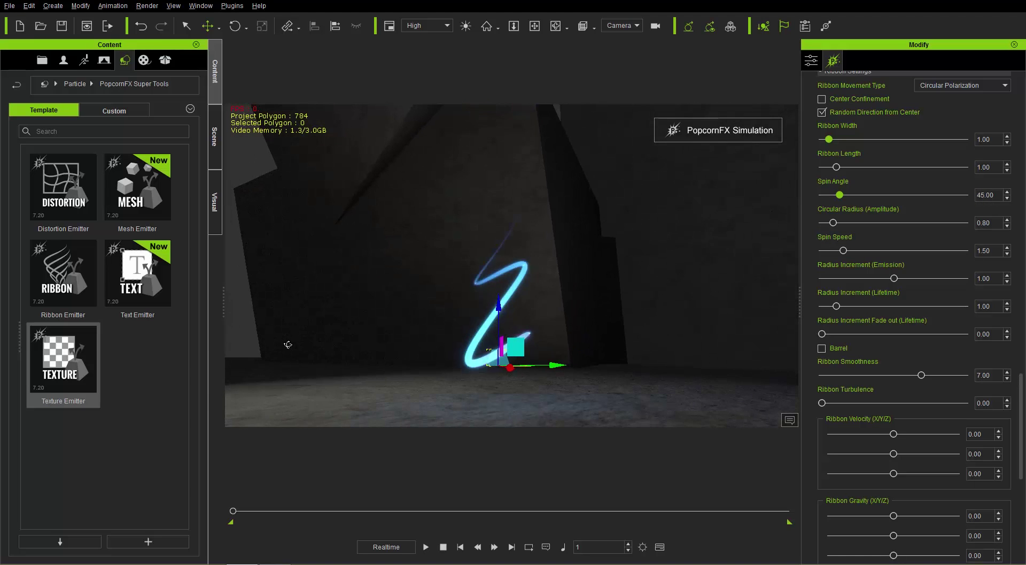
{"action": "right_click_drag", "start_coordinate": [585, 331], "coordinate": [564, 340]}
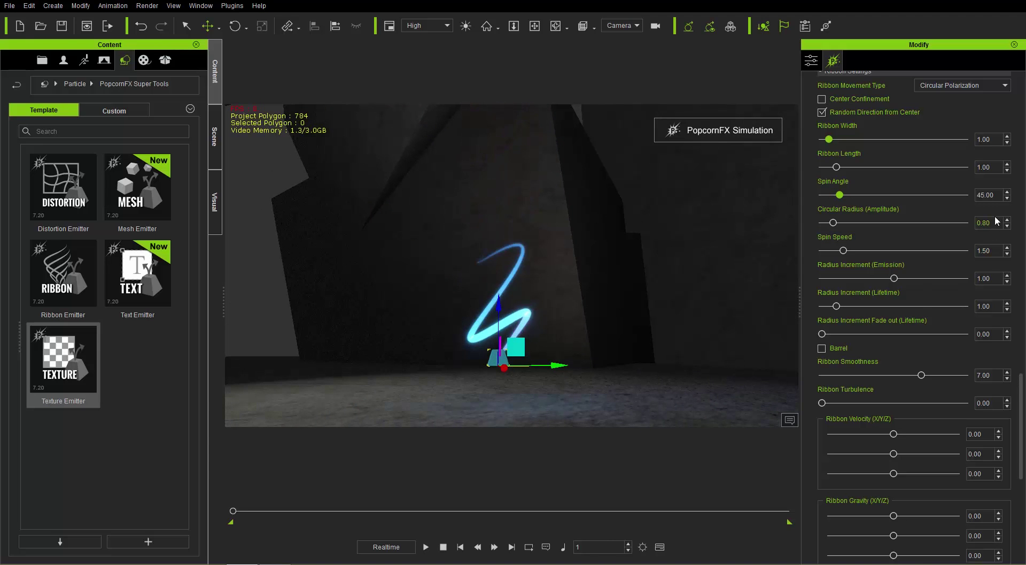
Set the Spin Angle to 90 and inspect the spiral from the side and front
{"action": "double_click", "coordinate": [989, 194]}
{"action": "type", "text": "90"}
{"action": "key", "text": "Return"}
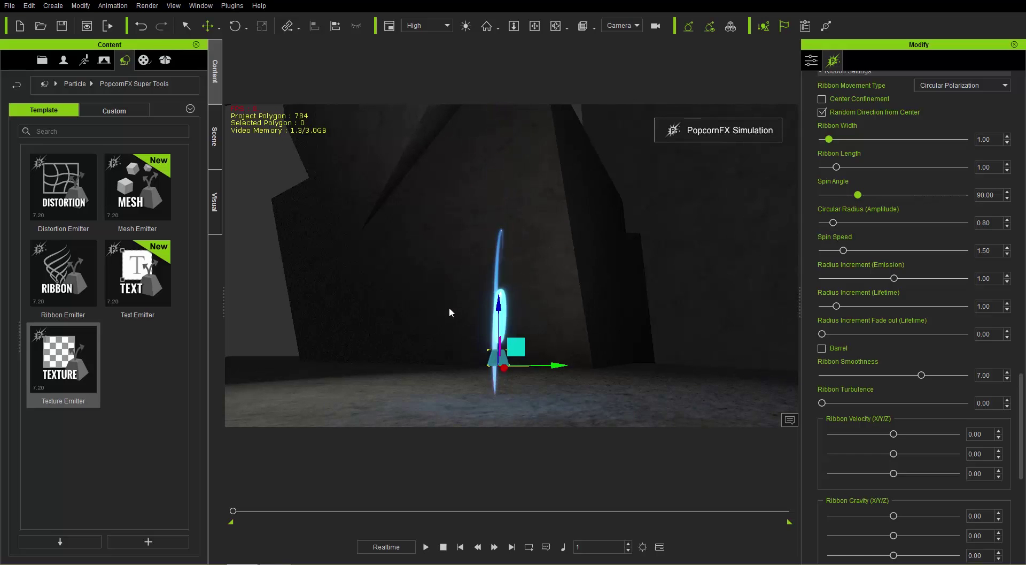
{"action": "right_click_drag", "start_coordinate": [447, 313], "coordinate": [815, 298]}
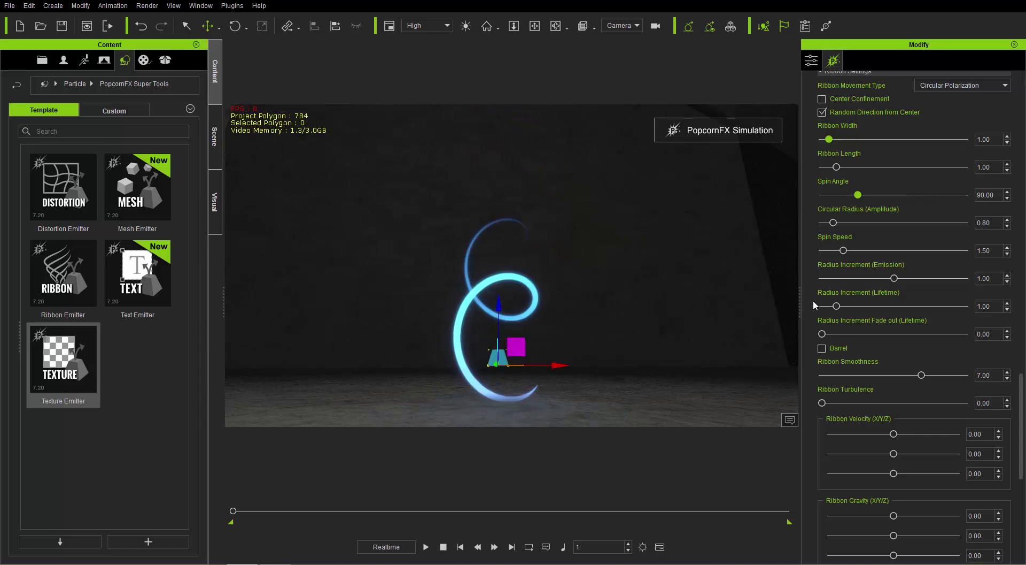
{"action": "middle_click_drag", "start_coordinate": [561, 192], "coordinate": [545, 232]}
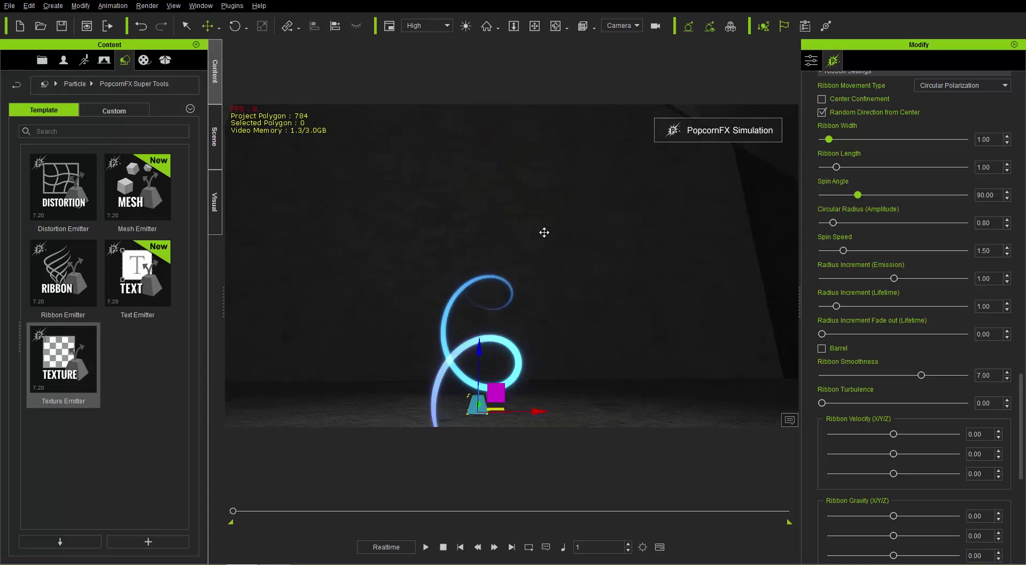
{"action": "right_click_drag", "start_coordinate": [605, 272], "coordinate": [643, 337]}
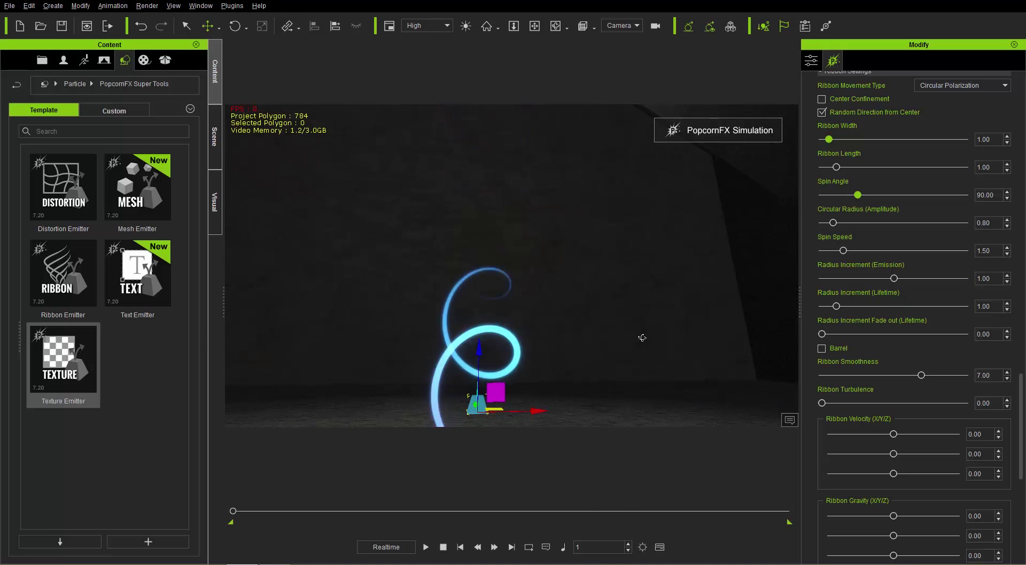
Try the Linear Polarization movement type on the ribbon with a Spin Angle of 45
{"action": "left_click", "coordinate": [960, 84]}
{"action": "left_click", "coordinate": [958, 100]}
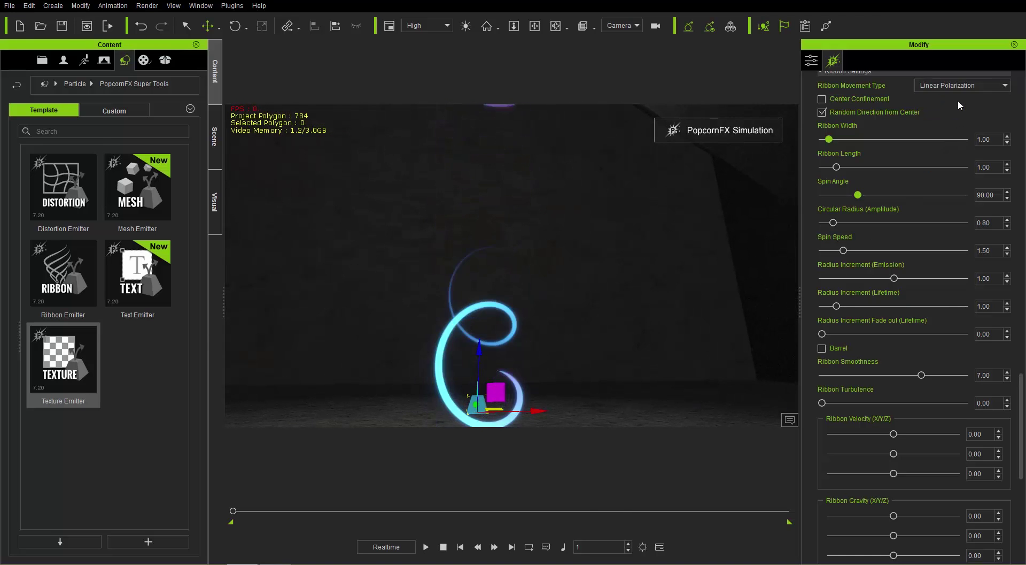
{"action": "mouse_move", "coordinate": [675, 282]}
{"action": "right_mouse_down"}
{"action": "mouse_move", "coordinate": [329, 311]}
{"action": "mouse_move", "coordinate": [660, 286]}
{"action": "right_mouse_up"}
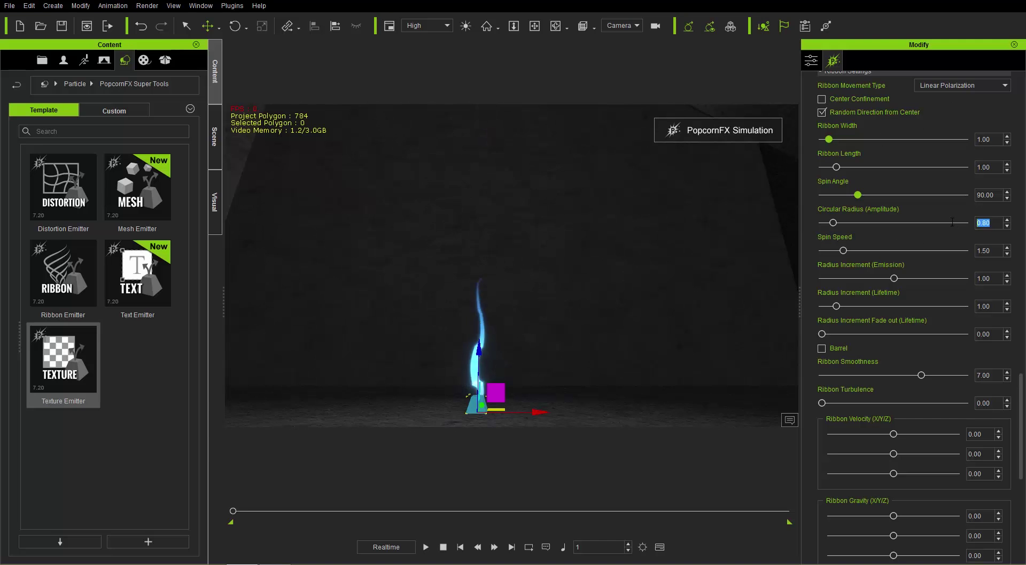
{"action": "type", "text": "5"}
{"action": "key", "text": "Return"}
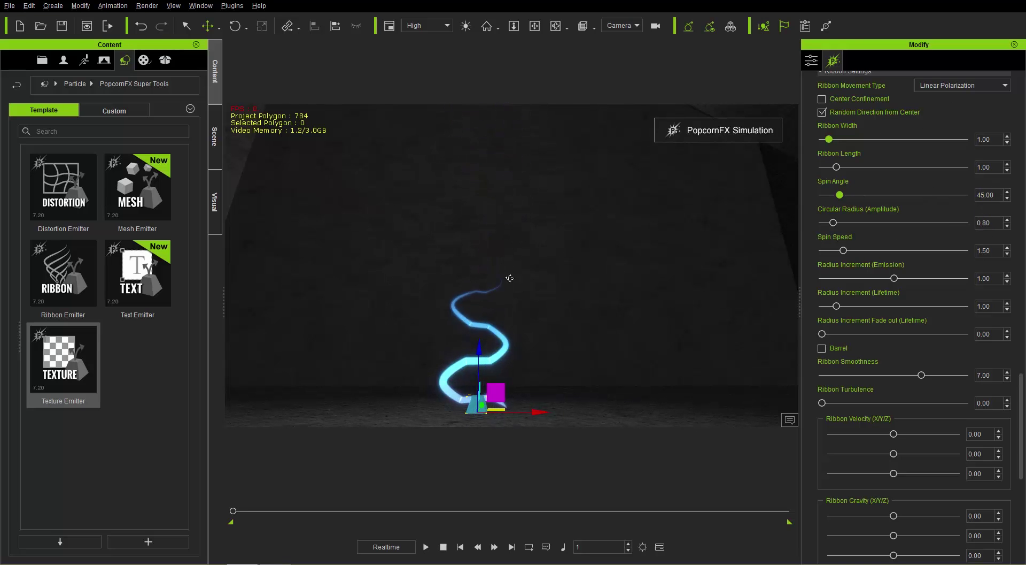
{"action": "right_click_drag", "start_coordinate": [647, 260], "coordinate": [508, 276]}
Reset the Spin Angle to 0 and return the Ribbon Movement Type to Circular Polarization
{"action": "double_click", "coordinate": [993, 195]}
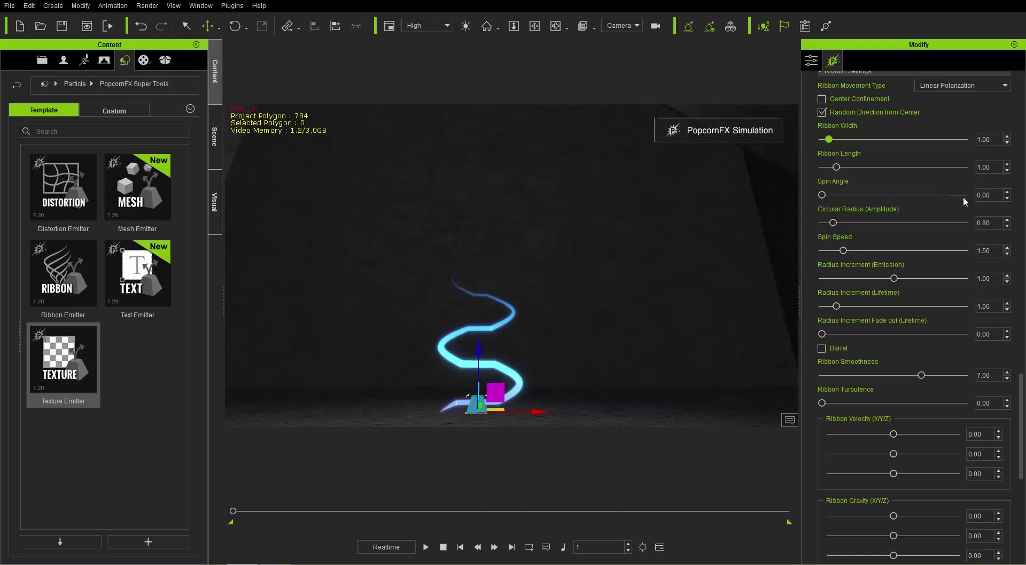
{"action": "left_click", "coordinate": [971, 85]}
{"action": "left_click", "coordinate": [961, 110]}
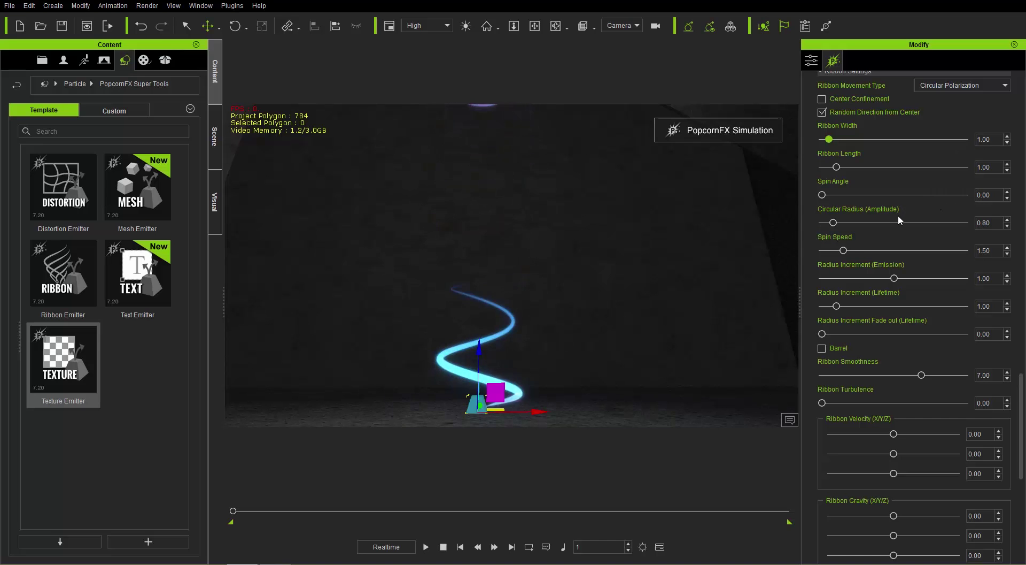
Test the Circular Radius (Amplitude) from above at about 6.06 and 0.53
{"action": "mouse_move", "coordinate": [543, 231]}
{"action": "middle_mouse_down"}
{"action": "mouse_move", "coordinate": [548, 218]}
{"action": "mouse_move", "coordinate": [559, 224]}
{"action": "middle_mouse_up"}
{"action": "scroll", "coordinate": [559, 217], "scroll_direction": "down", "scroll_amount": 2}
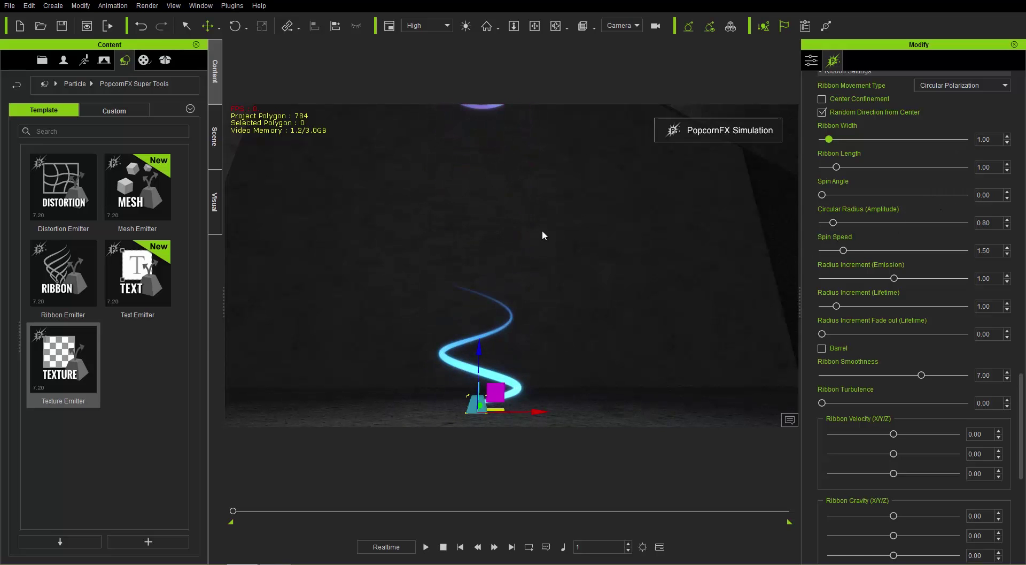
{"action": "right_click_drag", "start_coordinate": [559, 226], "coordinate": [560, 248]}
{"action": "scroll", "coordinate": [562, 257], "scroll_direction": "down", "scroll_amount": 1}
{"action": "middle_click_drag", "start_coordinate": [562, 256], "coordinate": [564, 270]}
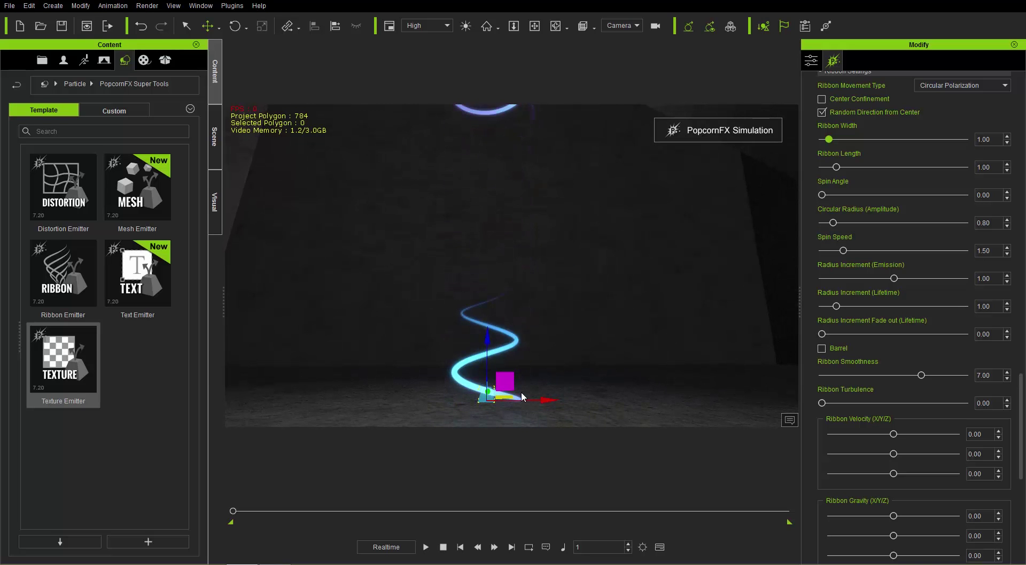
{"action": "key", "text": "j"}
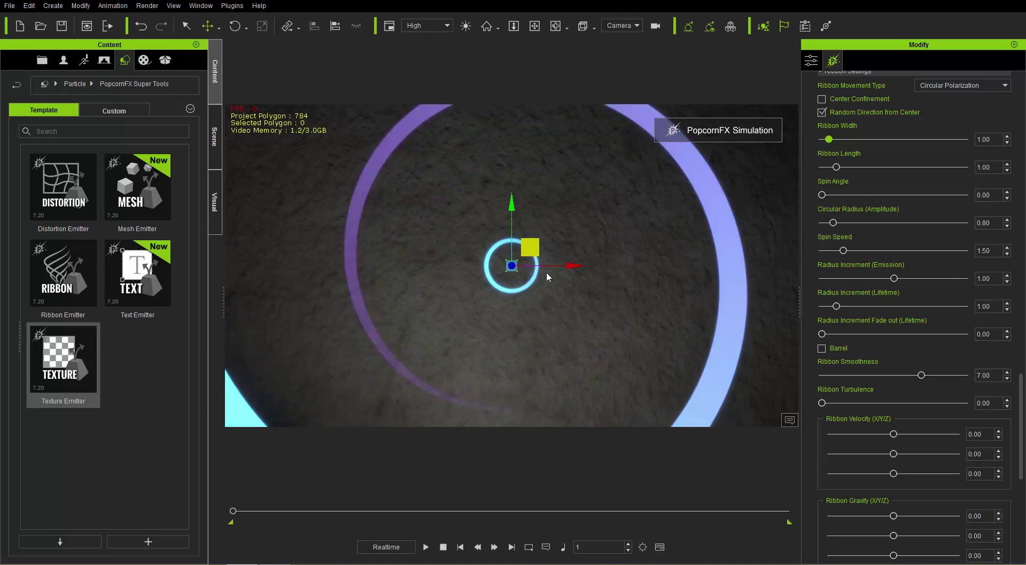
{"action": "left_click_drag", "start_coordinate": [835, 224], "coordinate": [910, 225]}
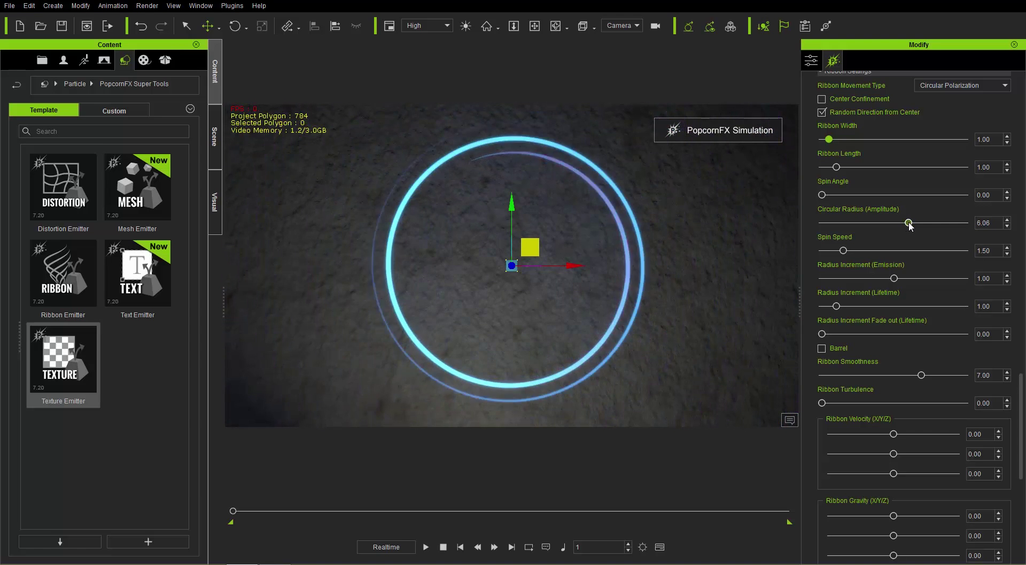
{"action": "left_click_drag", "start_coordinate": [909, 224], "coordinate": [833, 229]}
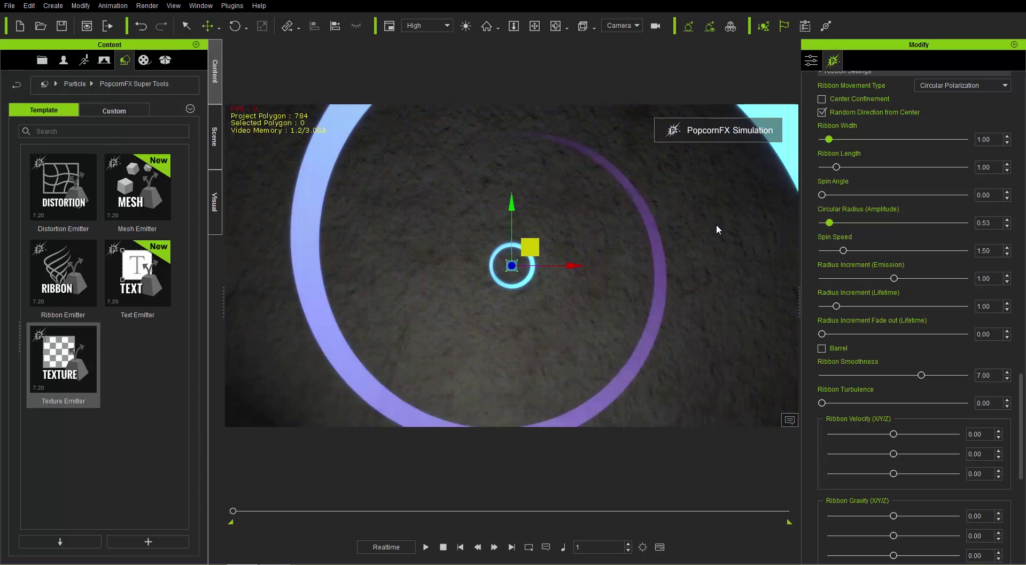
Return to a front view of the emitter and reduce the Circular Radius (Amplitude) to 0
{"action": "key", "text": "f"}
{"action": "right_click_drag", "start_coordinate": [571, 192], "coordinate": [590, 252], "text": "alt"}
{"action": "middle_click_drag", "start_coordinate": [586, 201], "coordinate": [588, 287], "text": "alt"}
{"action": "right_click_drag", "start_coordinate": [588, 287], "coordinate": [587, 294], "text": "alt"}
{"action": "middle_click_drag", "start_coordinate": [586, 273], "coordinate": [578, 291], "text": "alt"}
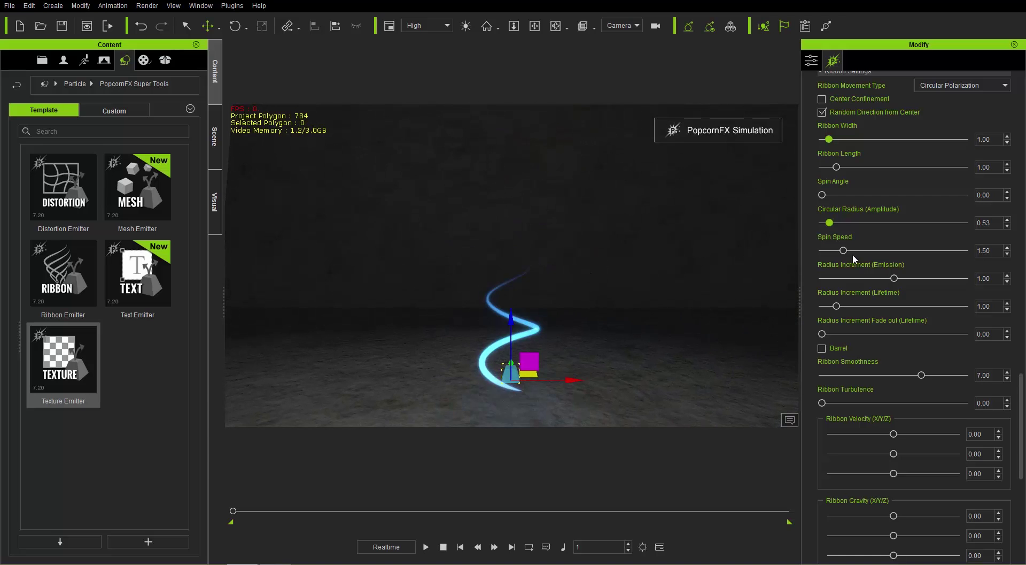
{"action": "mouse_move", "coordinate": [830, 222]}
{"action": "left_mouse_down"}
{"action": "mouse_move", "coordinate": [900, 222]}
{"action": "mouse_move", "coordinate": [832, 238]}
{"action": "left_mouse_up"}
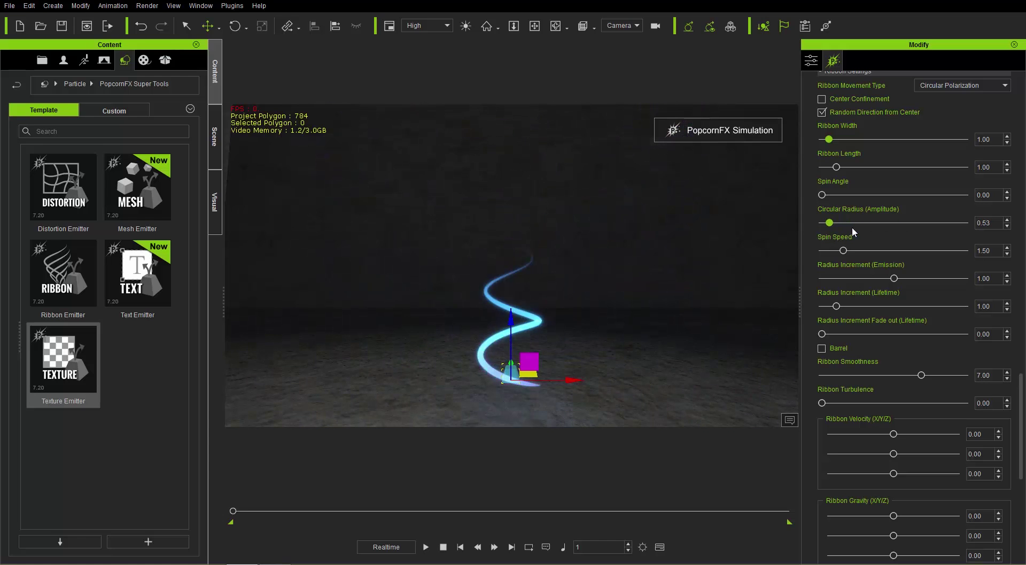
{"action": "double_click", "coordinate": [852, 209]}
{"action": "double_click", "coordinate": [985, 223]}
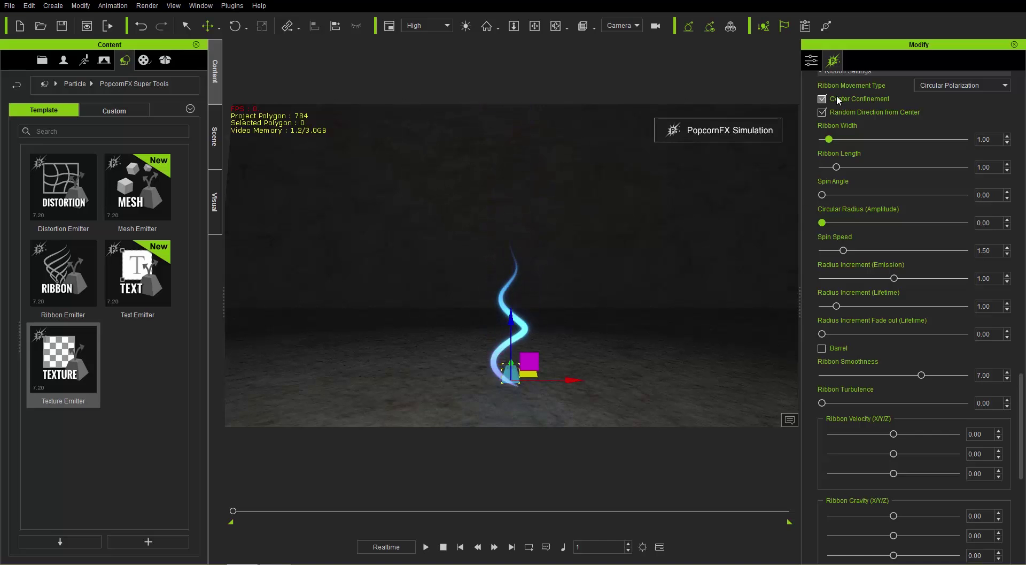
Try a Circular Radius (Amplitude) of 5 on the ribbon and settle on a value of 2
{"action": "left_click_drag", "start_coordinate": [997, 224], "coordinate": [970, 225]}
{"action": "type", "text": "5"}
{"action": "key", "text": "Return"}
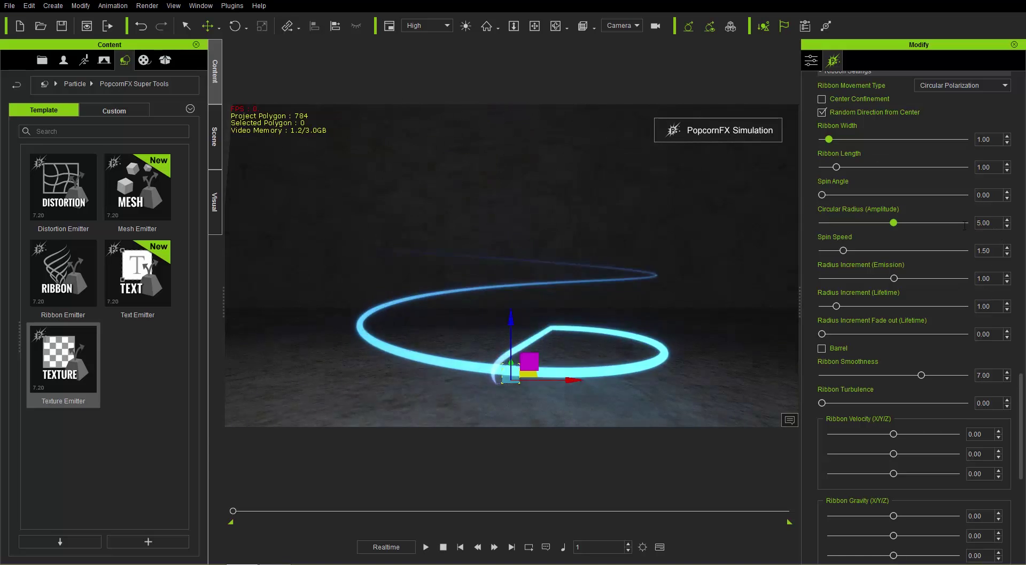
{"action": "left_click_drag", "start_coordinate": [997, 220], "coordinate": [949, 220]}
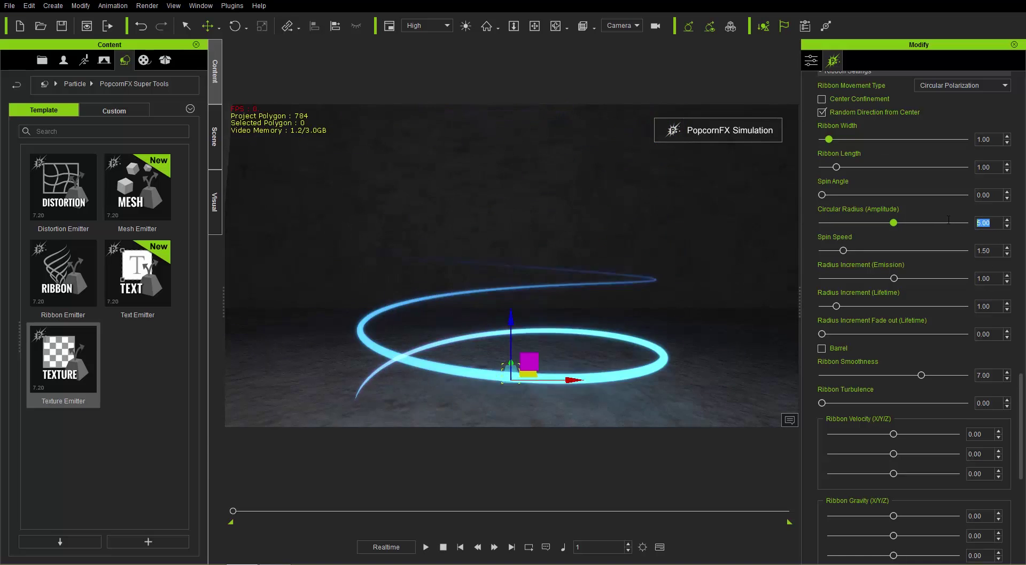
{"action": "type", "text": "2"}
{"action": "key", "text": "Return"}
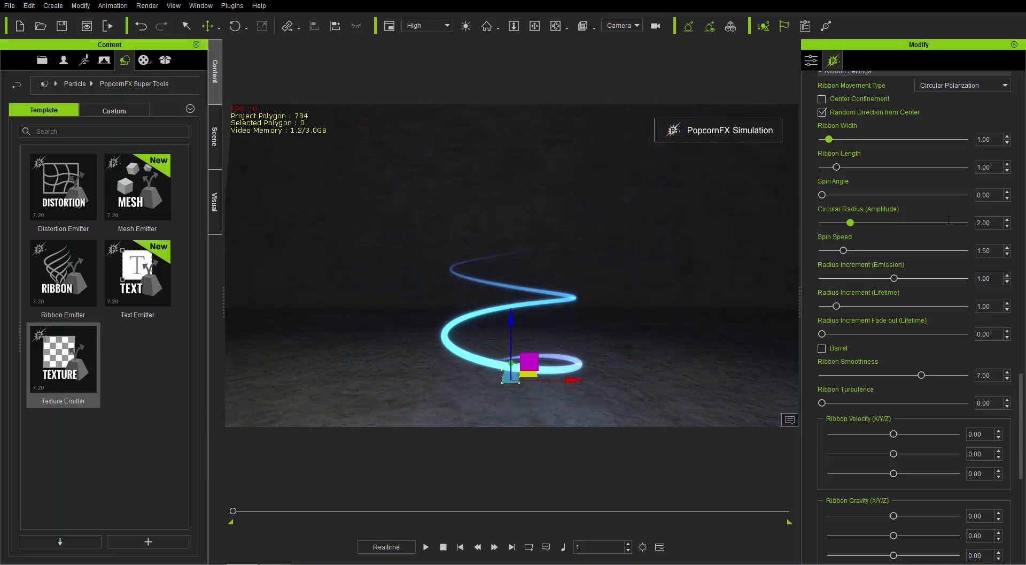
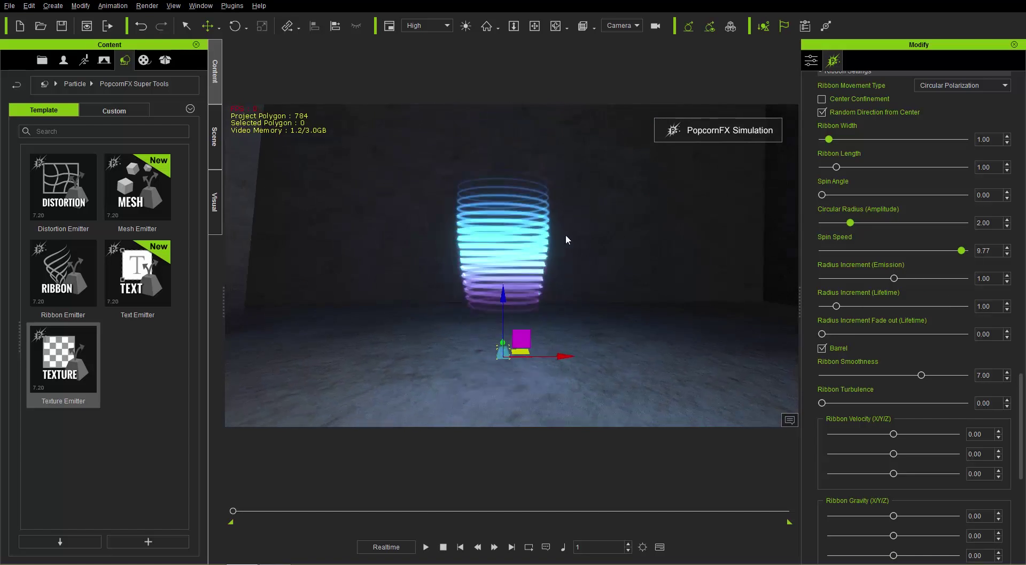
Turn off the Barrel option for the circularly moving ribbon
{"action": "right_click_drag", "start_coordinate": [556, 207], "coordinate": [561, 269]}
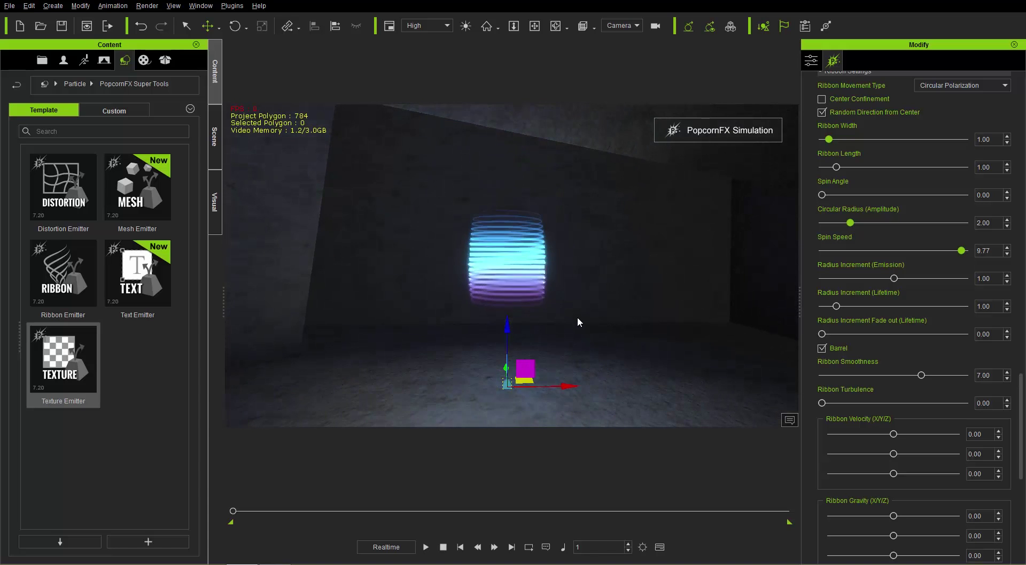
{"action": "scroll", "coordinate": [583, 322], "scroll_direction": "up", "scroll_amount": 1}
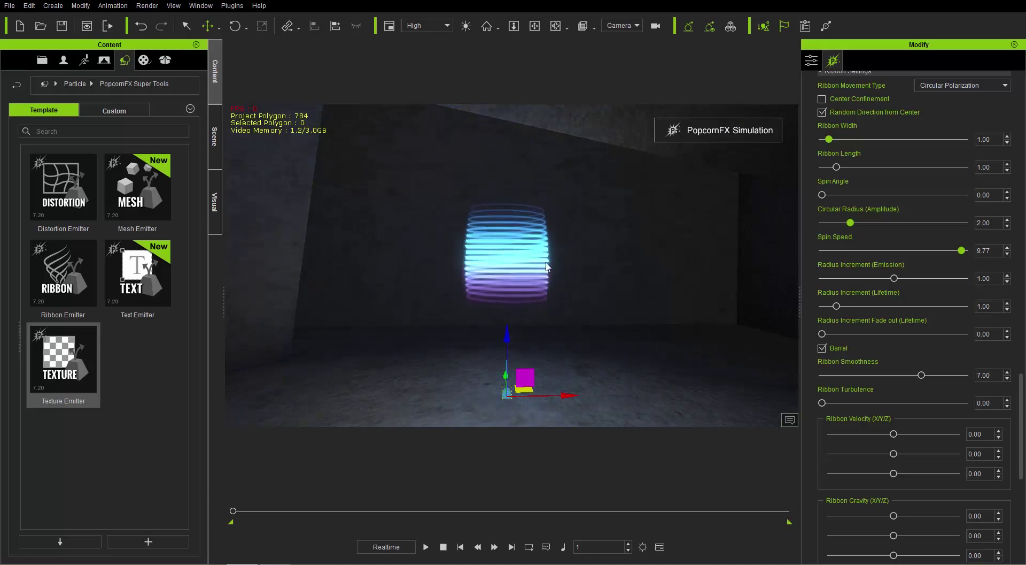
{"action": "middle_click_drag", "start_coordinate": [545, 229], "coordinate": [541, 153]}
{"action": "scroll", "coordinate": [544, 311], "scroll_direction": "up", "scroll_amount": 3}
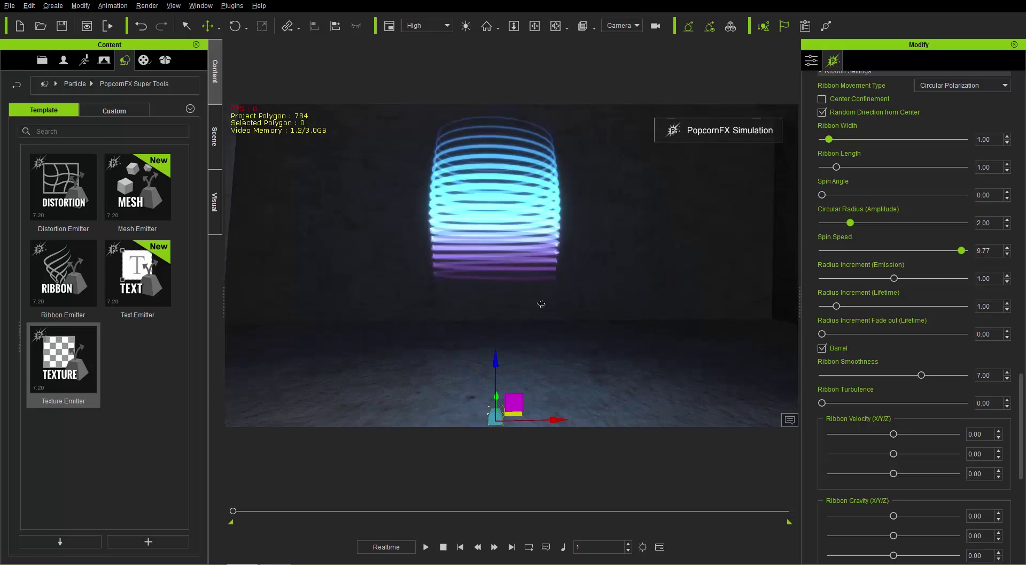
{"action": "right_click_drag", "start_coordinate": [532, 303], "coordinate": [552, 289]}
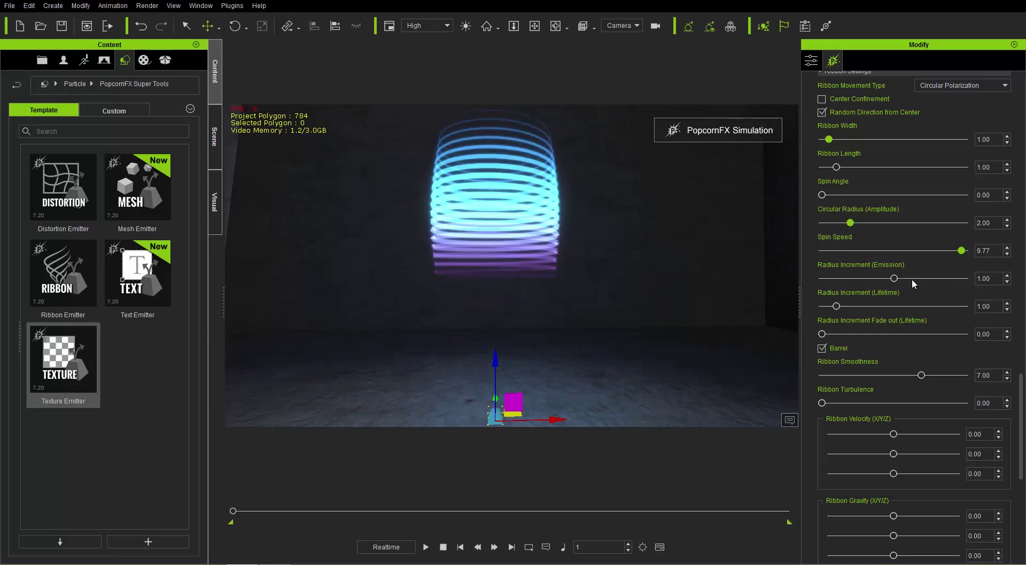
{"action": "left_click", "coordinate": [823, 348]}
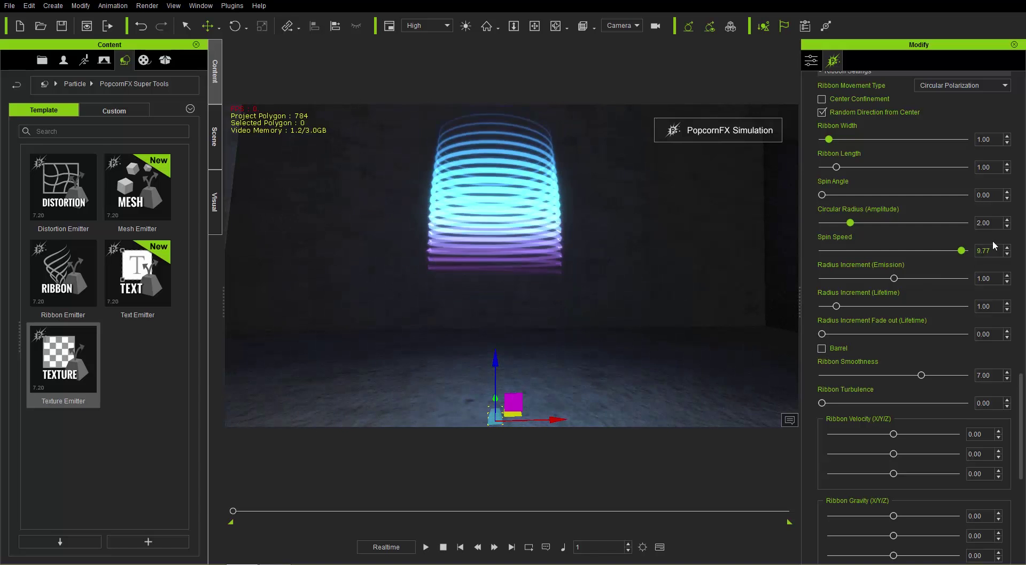
Test the ribbon's Spin Speed at 0.23 and 5, and settle on 2.88
{"action": "left_click_drag", "start_coordinate": [962, 250], "coordinate": [829, 253]}
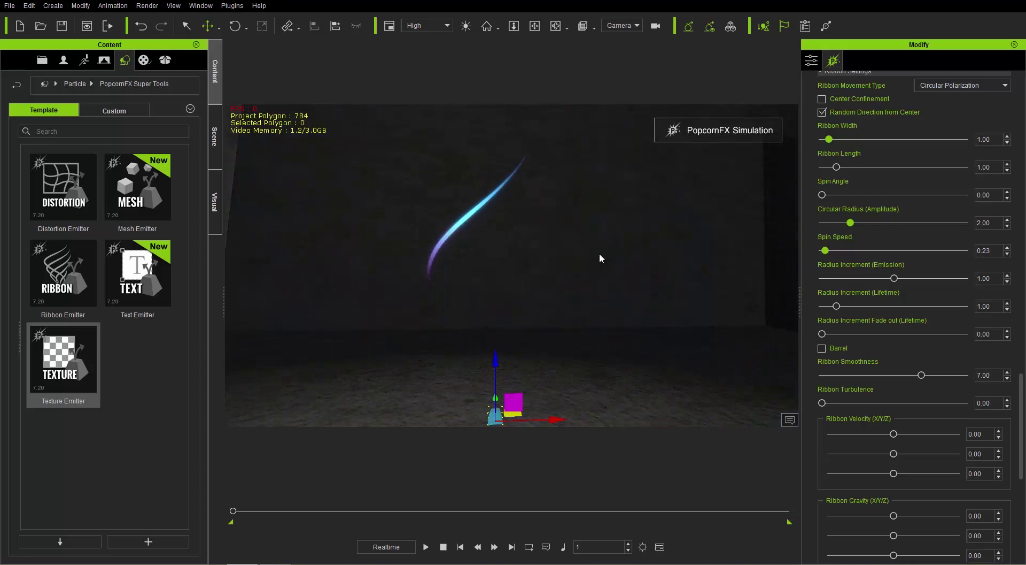
{"action": "scroll", "coordinate": [598, 249], "scroll_direction": "down", "scroll_amount": 3}
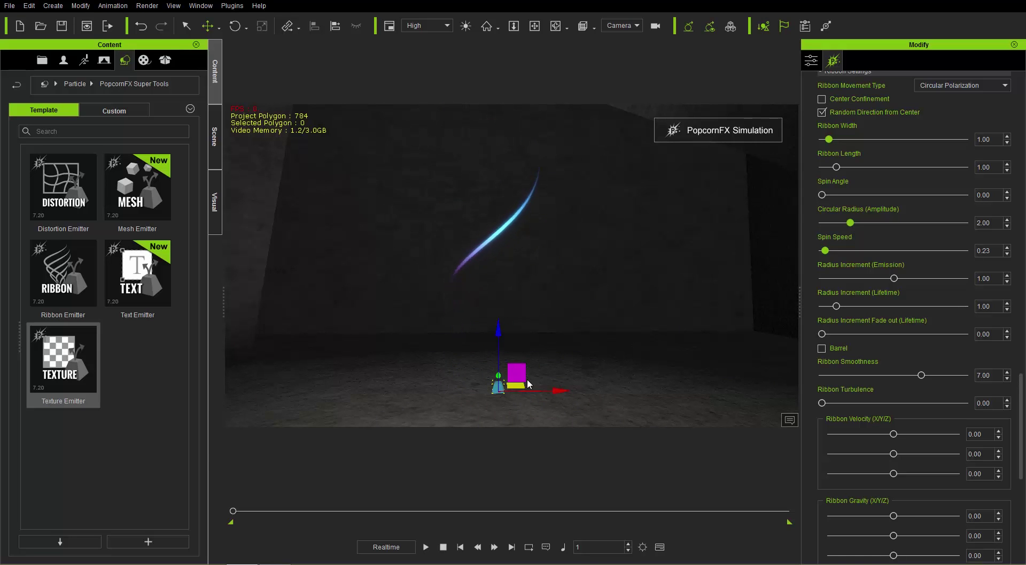
{"action": "middle_click_drag", "start_coordinate": [528, 399], "coordinate": [518, 369], "text": "alt"}
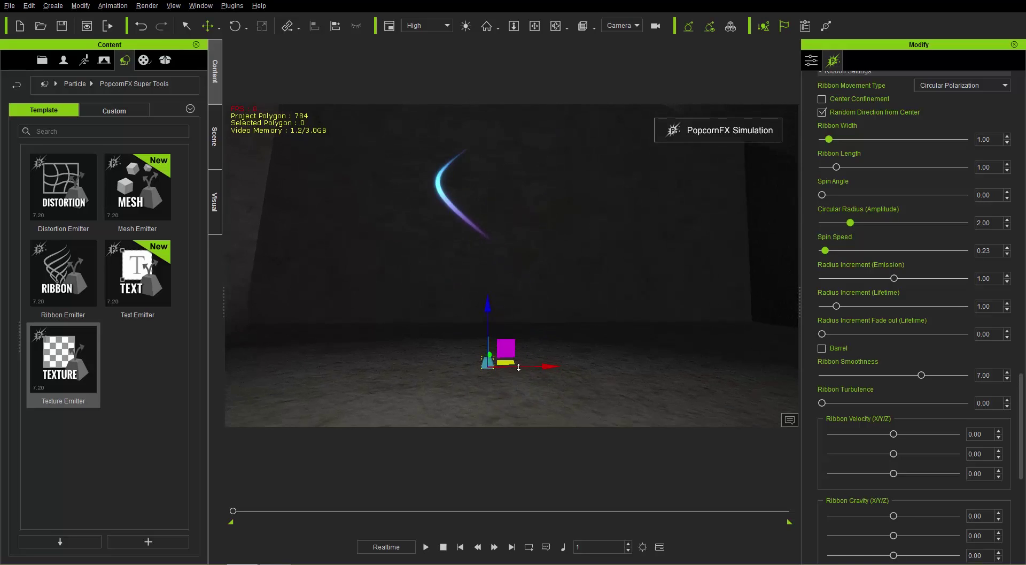
{"action": "right_click_drag", "start_coordinate": [518, 369], "coordinate": [515, 334], "text": "alt"}
{"action": "middle_click_drag", "start_coordinate": [528, 366], "coordinate": [530, 331], "text": "alt"}
{"action": "left_click_drag", "start_coordinate": [529, 332], "coordinate": [528, 364], "text": "alt"}
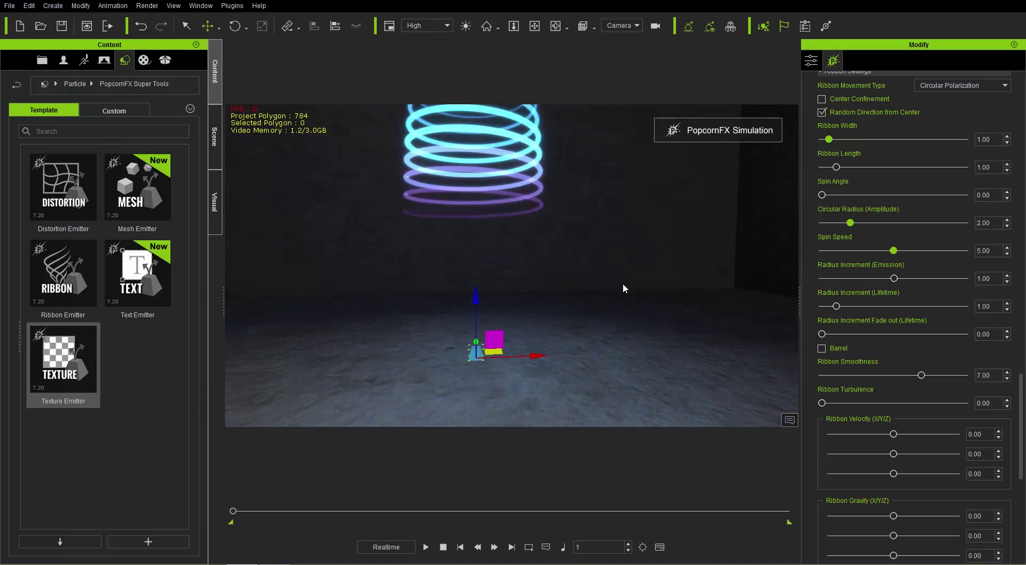
{"action": "left_click_drag", "start_coordinate": [894, 250], "coordinate": [864, 251]}
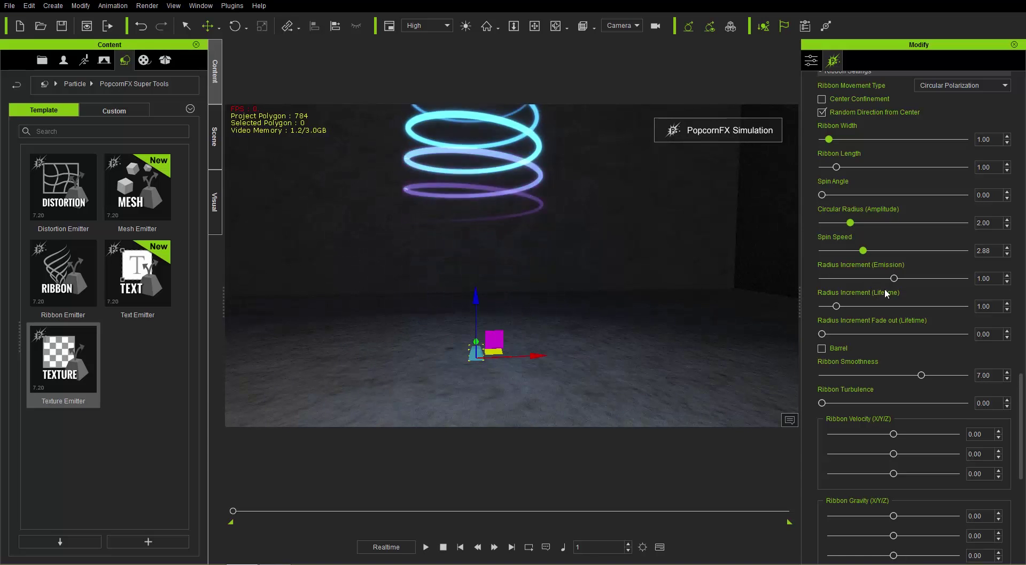
Test the Radius Increment (Emission) at 18.18 and about 46.97, and reset it to 1
{"action": "left_click_drag", "start_coordinate": [894, 278], "coordinate": [907, 278]}
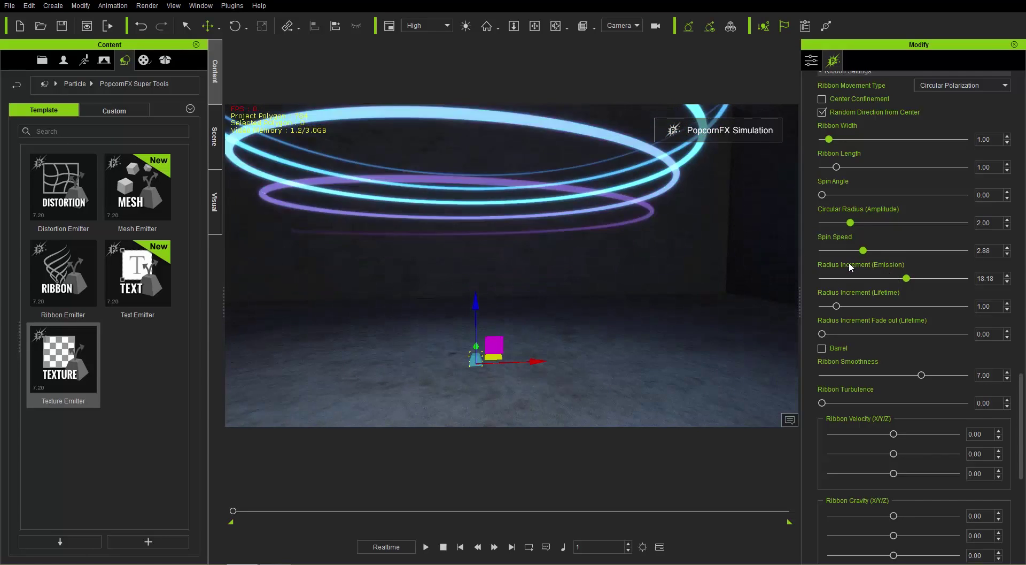
{"action": "left_click_drag", "start_coordinate": [907, 278], "coordinate": [928, 282]}
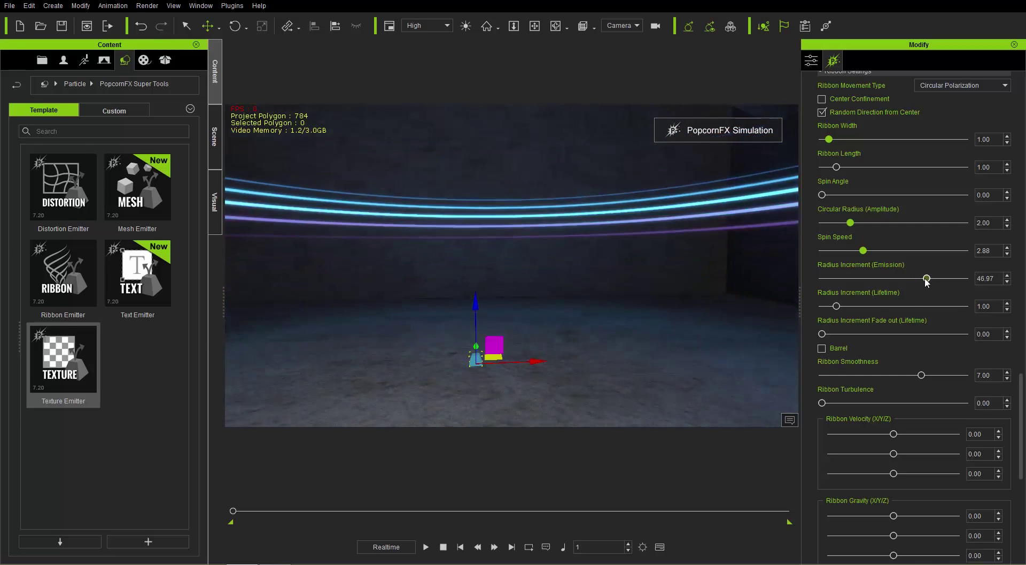
{"action": "double_click", "coordinate": [874, 265]}
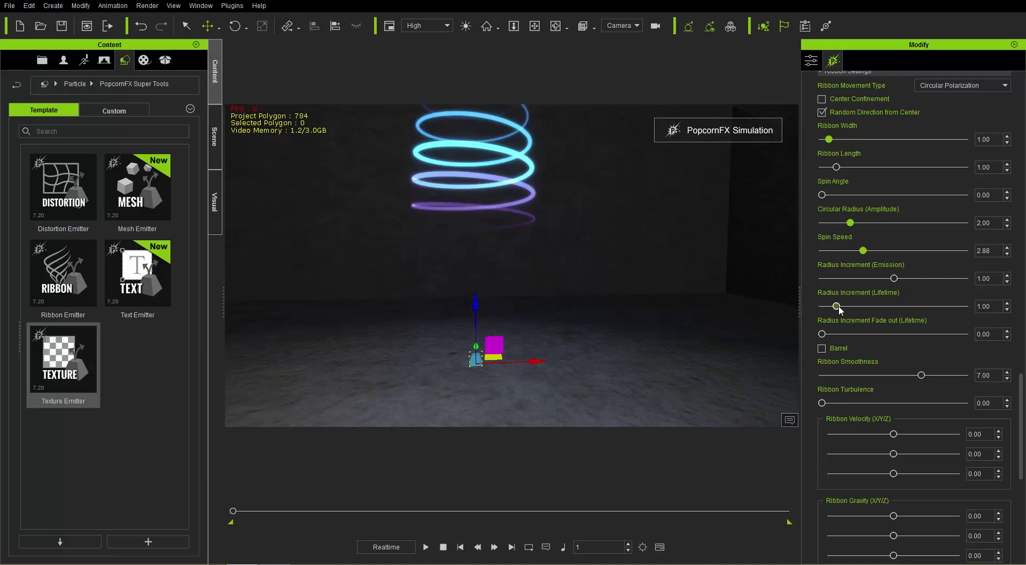
Raise the Radius Increment (Lifetime) to 10 and compare Radius Increment Fade out (Lifetime) at 1 and 0
{"action": "left_click_drag", "start_coordinate": [959, 309], "coordinate": [984, 306]}
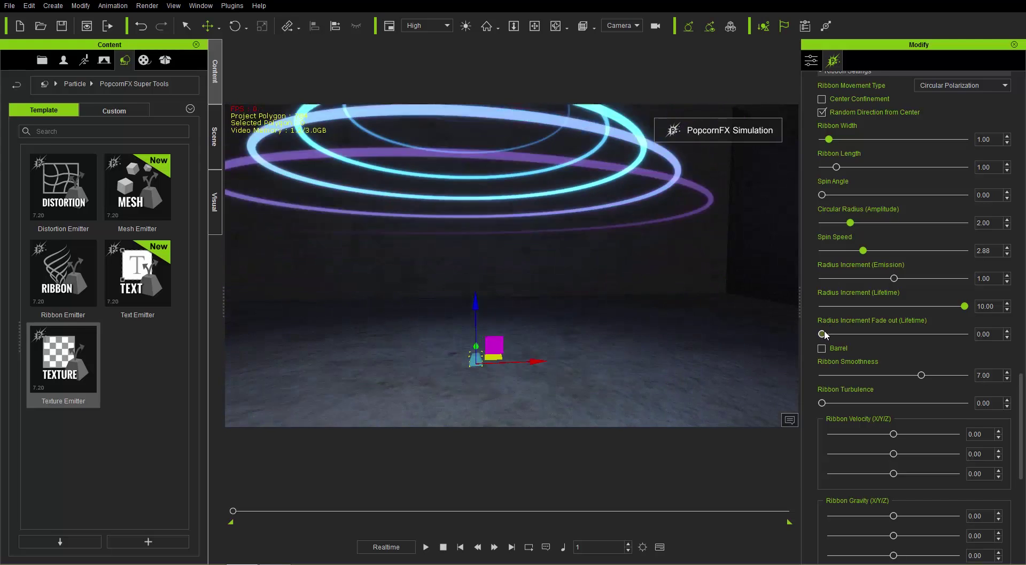
{"action": "left_click_drag", "start_coordinate": [823, 334], "coordinate": [965, 334]}
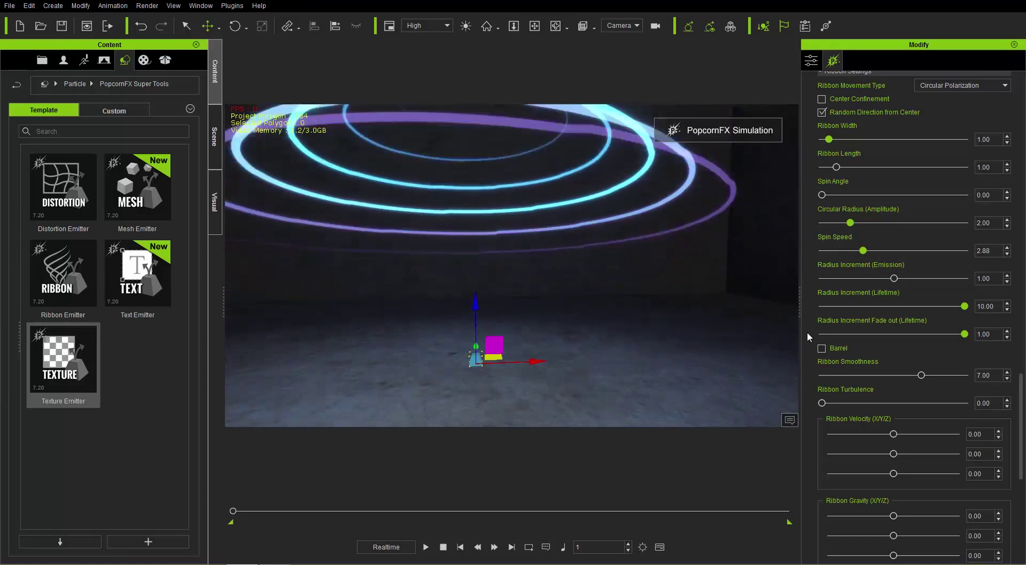
{"action": "left_click_drag", "start_coordinate": [965, 333], "coordinate": [772, 339]}
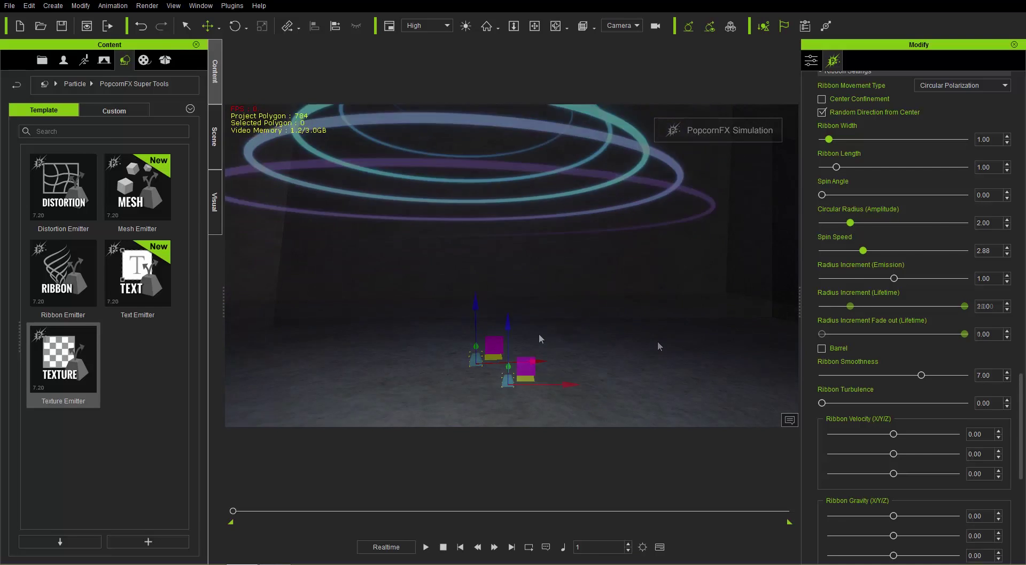
Show and activate the Turbulence particle emitter from the scene's object list
{"action": "left_click", "coordinate": [214, 140]}
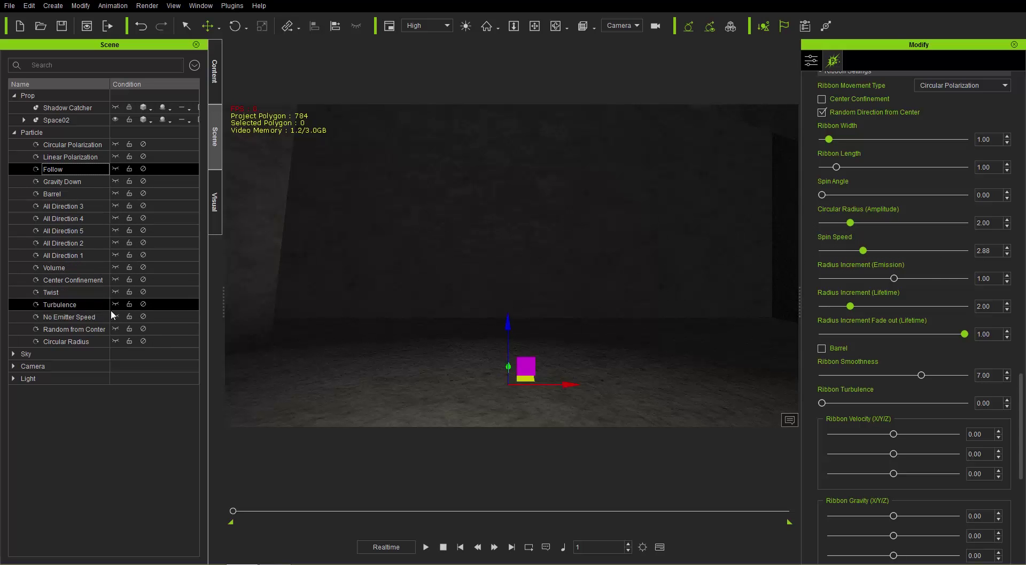
{"action": "left_click", "coordinate": [142, 307]}
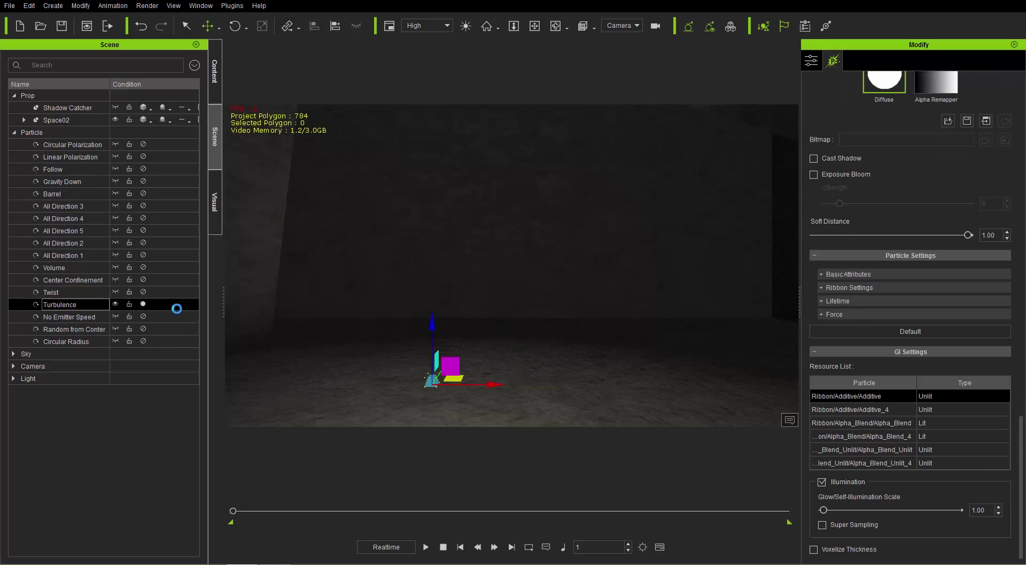
{"action": "middle_click_drag", "start_coordinate": [458, 394], "coordinate": [530, 357]}
{"action": "middle_click_drag", "start_coordinate": [530, 357], "coordinate": [527, 262]}
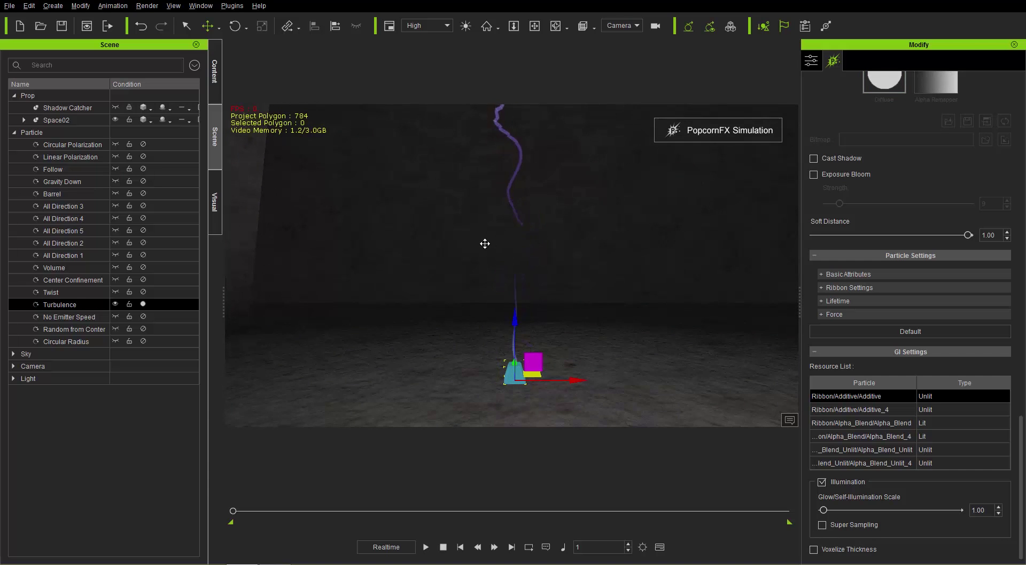
{"action": "scroll", "coordinate": [491, 264], "scroll_direction": "down", "scroll_amount": 2}
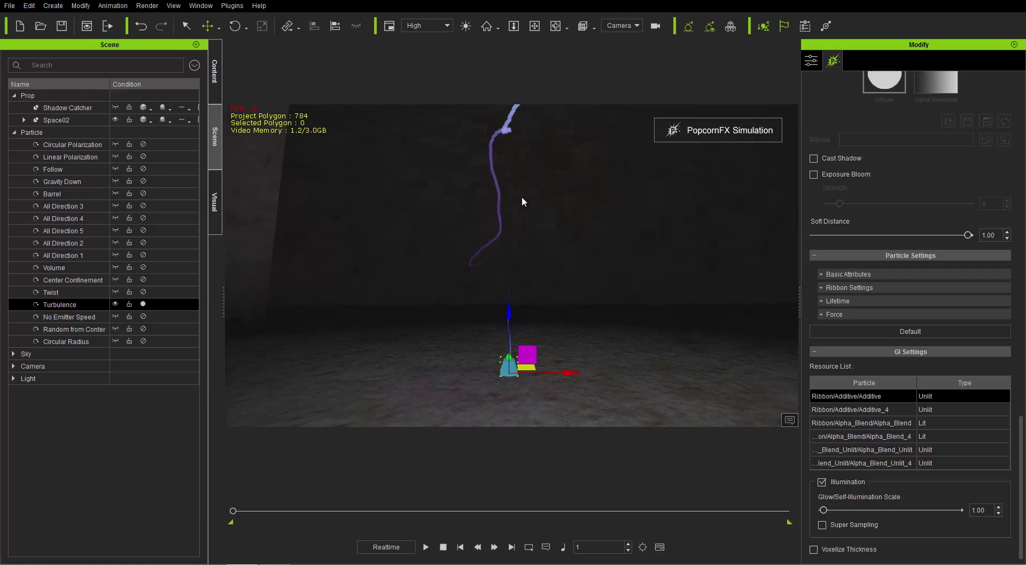
{"action": "middle_click_drag", "start_coordinate": [526, 247], "coordinate": [509, 257]}
{"action": "scroll", "coordinate": [553, 308], "scroll_direction": "up", "scroll_amount": 2}
{"action": "scroll", "coordinate": [554, 302], "scroll_direction": "down", "scroll_amount": 1}
{"action": "right_click_drag", "start_coordinate": [548, 326], "coordinate": [565, 295]}
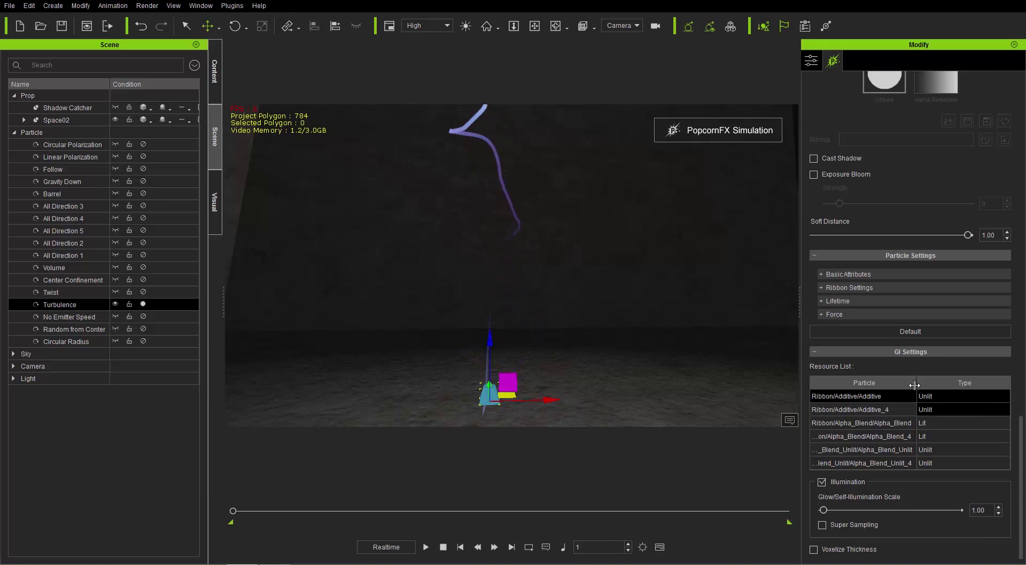
Expand the Turbulence emitter's Ribbon Settings and set the Ribbon Turbulence to 0
{"action": "left_click", "coordinate": [856, 290]}
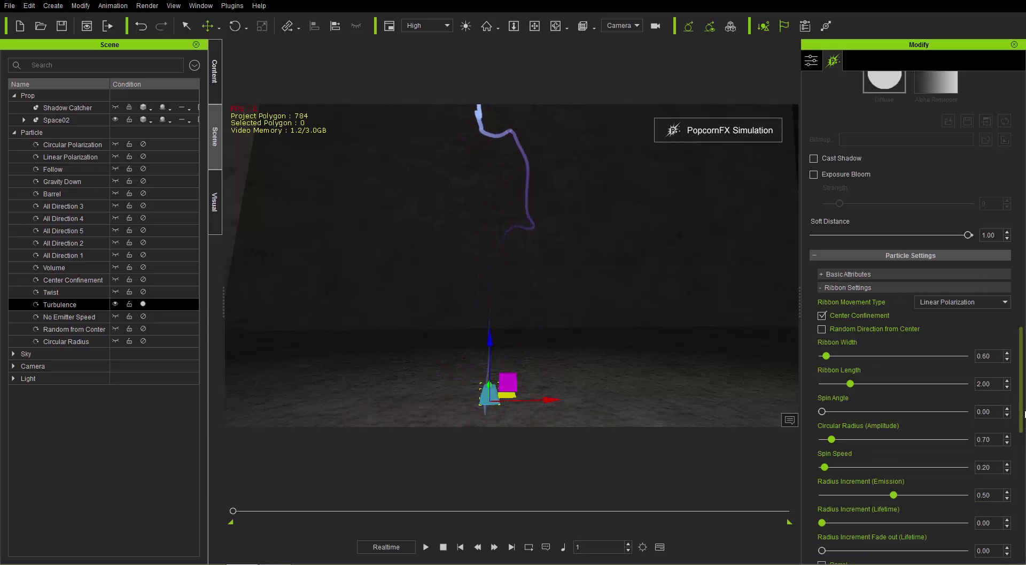
{"action": "scroll", "coordinate": [855, 290], "scroll_direction": "down", "scroll_amount": 2}
{"action": "scroll", "coordinate": [947, 358], "scroll_direction": "down", "scroll_amount": 4}
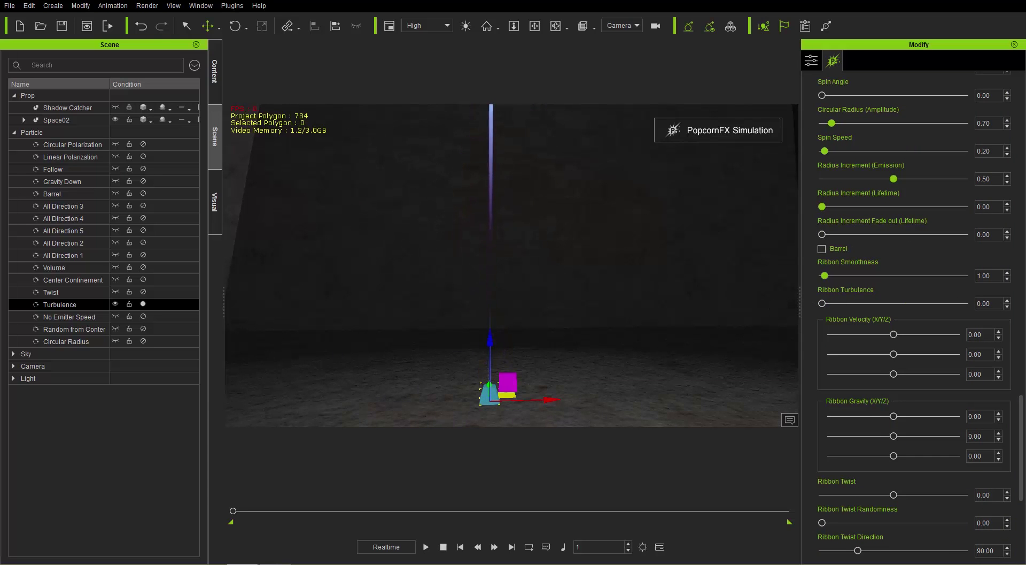
{"action": "left_click_drag", "start_coordinate": [1023, 419], "coordinate": [1023, 373]}
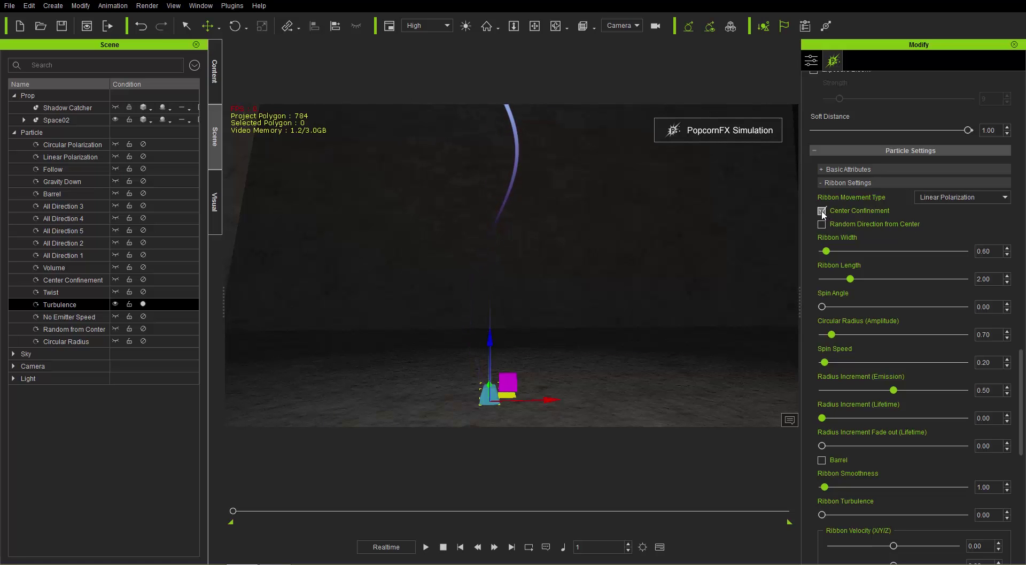
{"action": "left_click_drag", "start_coordinate": [1023, 370], "coordinate": [1024, 419]}
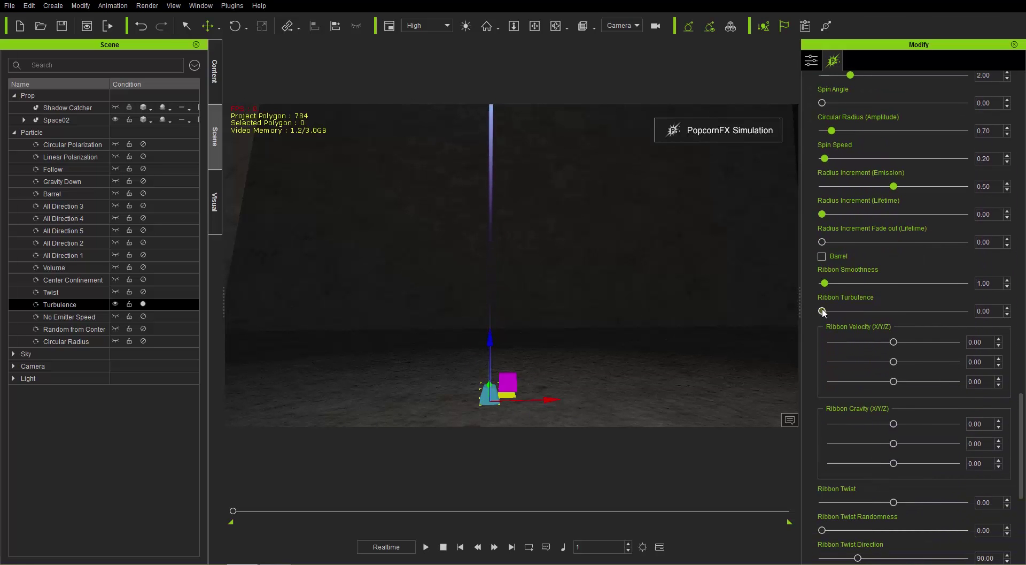
Try a Ribbon Turbulence of 4.92 with a Ribbon Smoothness of 50, and lower them to 1.67 and 7.28
{"action": "left_click_drag", "start_coordinate": [855, 307], "coordinate": [892, 311]}
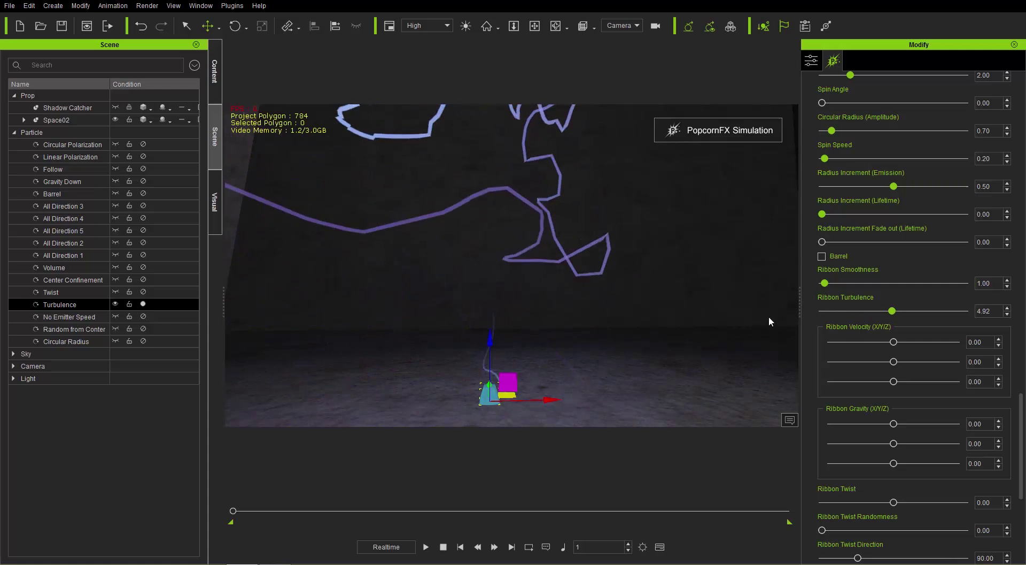
{"action": "left_click_drag", "start_coordinate": [825, 282], "coordinate": [969, 293]}
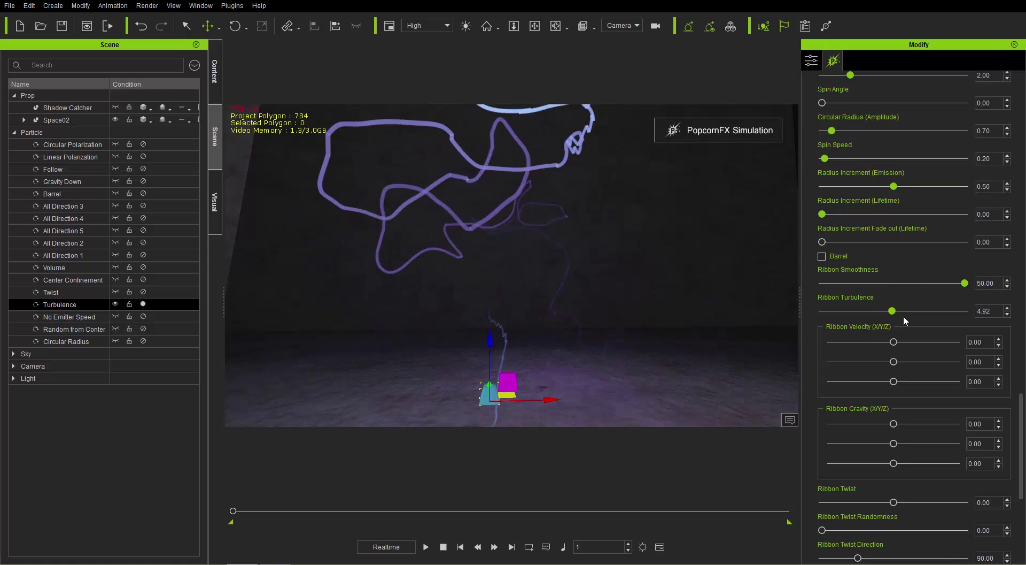
{"action": "left_click_drag", "start_coordinate": [892, 311], "coordinate": [832, 315]}
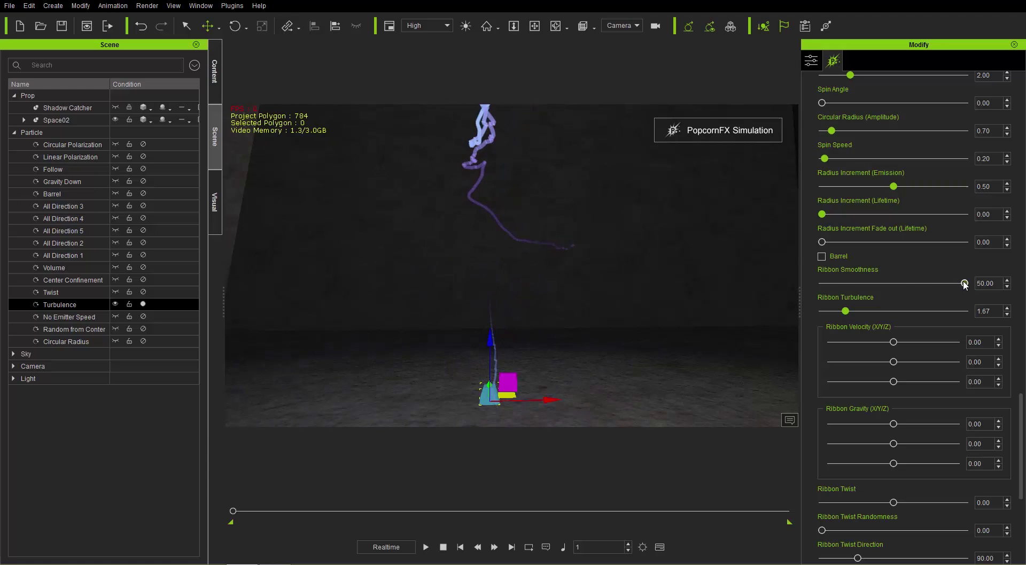
Reset Ribbon Smoothness to 7 and test the Ribbon Turbulence at 6.29 before returning it to 0
{"action": "double_click", "coordinate": [857, 268]}
{"action": "double_click", "coordinate": [862, 297]}
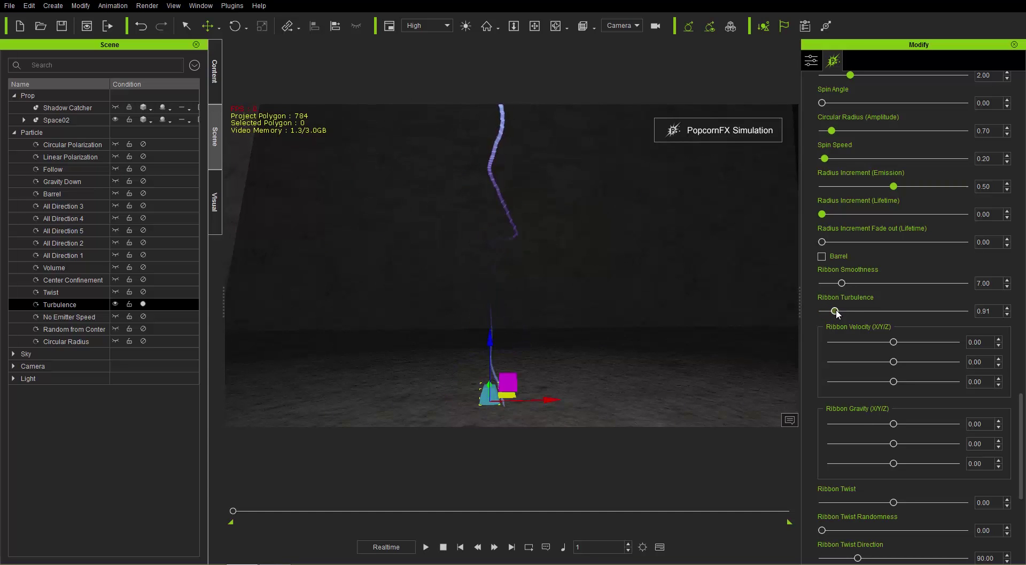
{"action": "left_click_drag", "start_coordinate": [875, 310], "coordinate": [913, 311]}
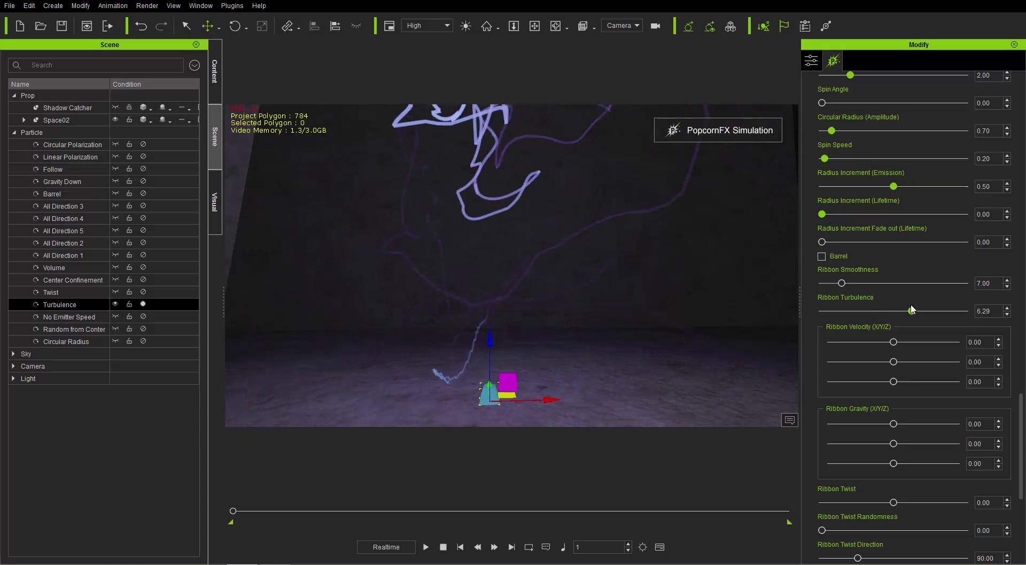
{"action": "left_click_drag", "start_coordinate": [913, 311], "coordinate": [822, 311]}
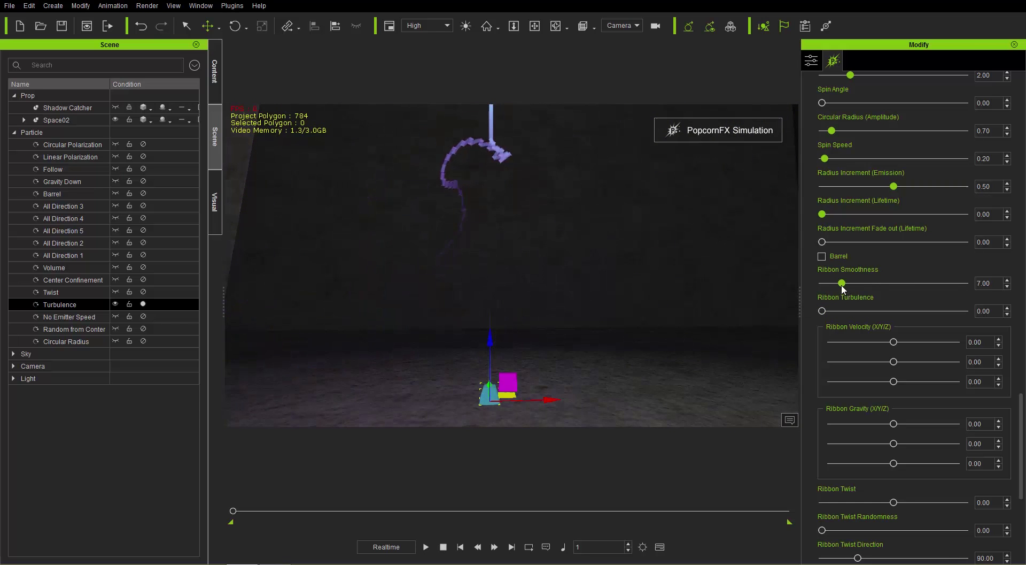
Switch the ribbon to Circular Polarization without Center Confinement and raise its Spin Speed to 1.29
{"action": "left_click_drag", "start_coordinate": [1021, 412], "coordinate": [1022, 361]}
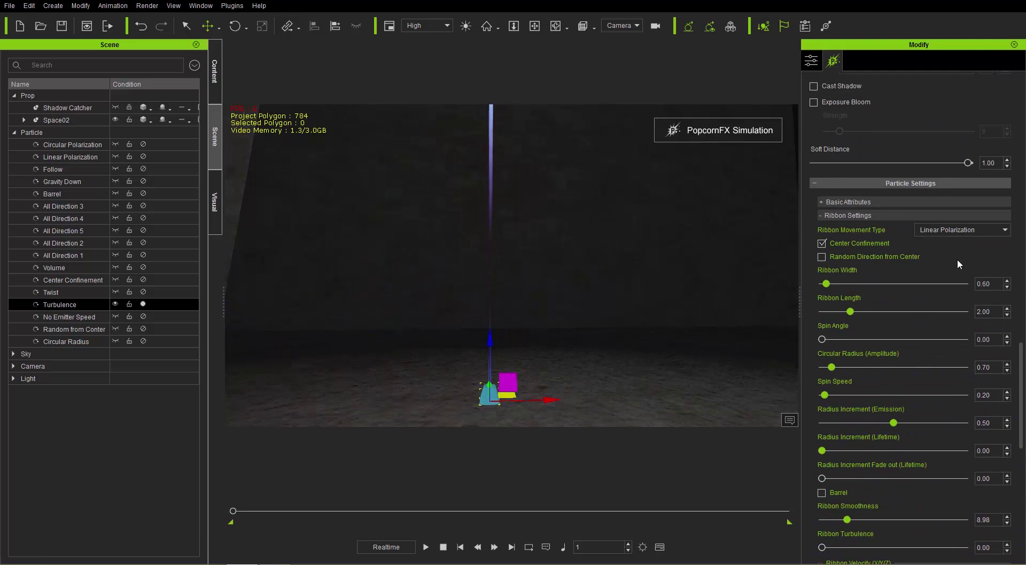
{"action": "left_click", "coordinate": [940, 231]}
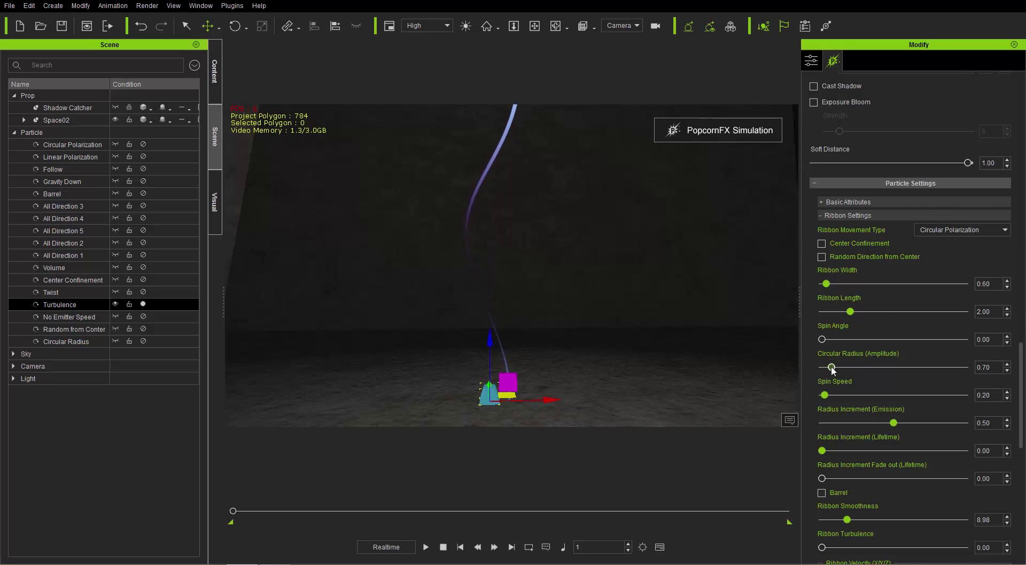
{"action": "left_click_drag", "start_coordinate": [826, 394], "coordinate": [845, 394]}
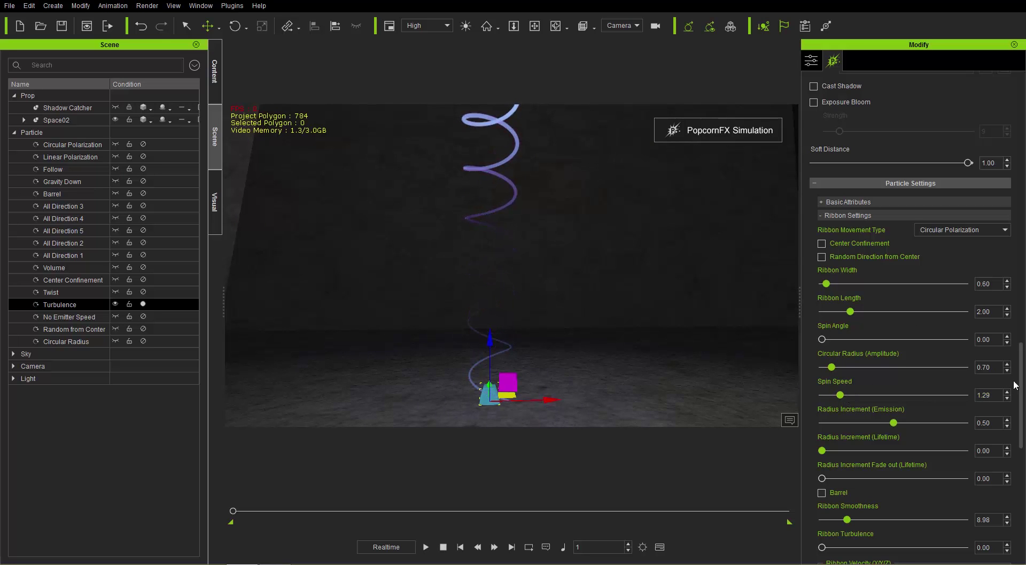
{"action": "left_click_drag", "start_coordinate": [1025, 379], "coordinate": [1025, 443]}
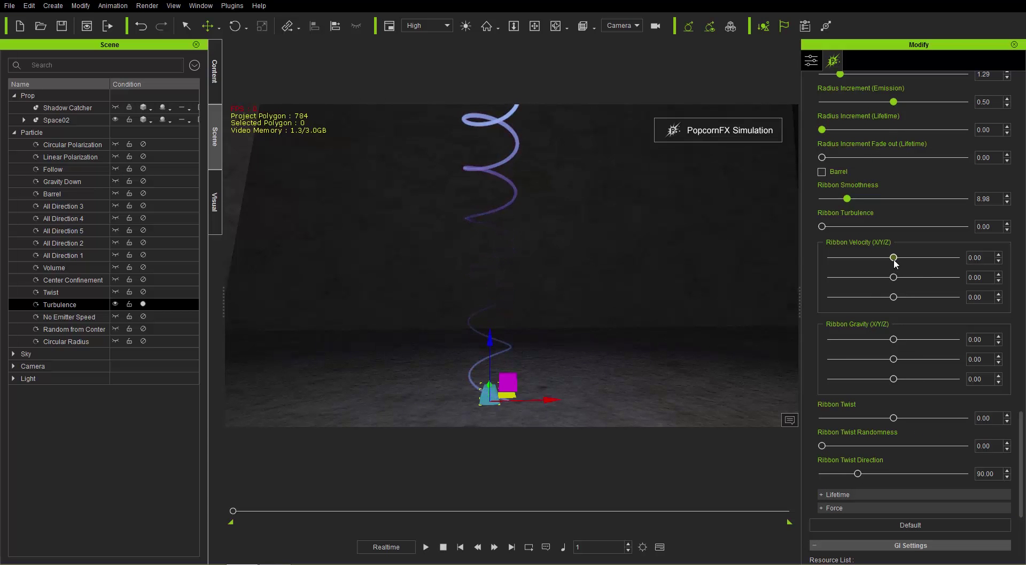
Test an X Ribbon Velocity of 6.90 on the Turbulence emitter, and return it to 0
{"action": "left_click_drag", "start_coordinate": [895, 261], "coordinate": [915, 258]}
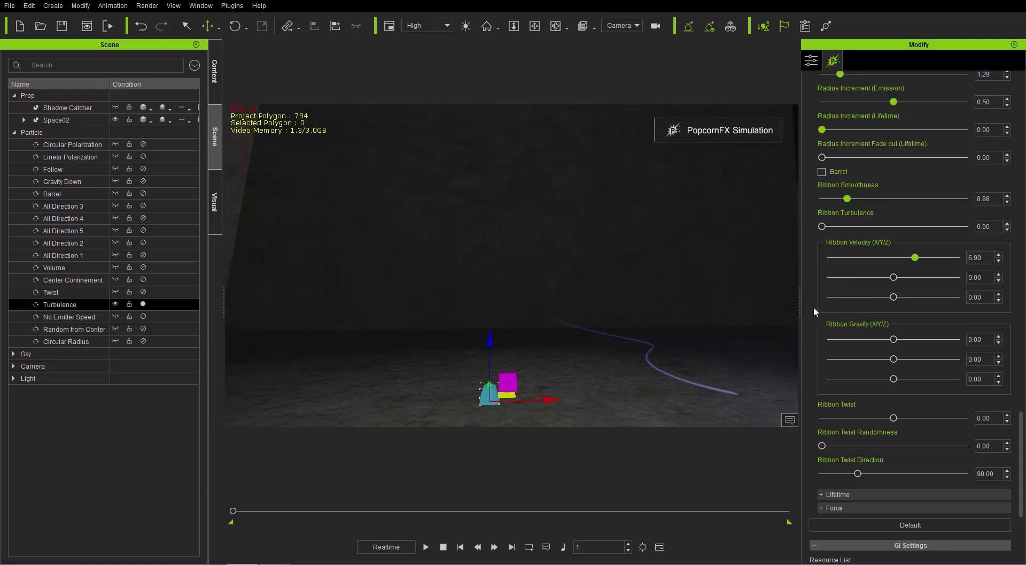
{"action": "middle_click_drag", "start_coordinate": [656, 346], "coordinate": [649, 312]}
{"action": "scroll", "coordinate": [535, 243], "scroll_direction": "down", "scroll_amount": 2}
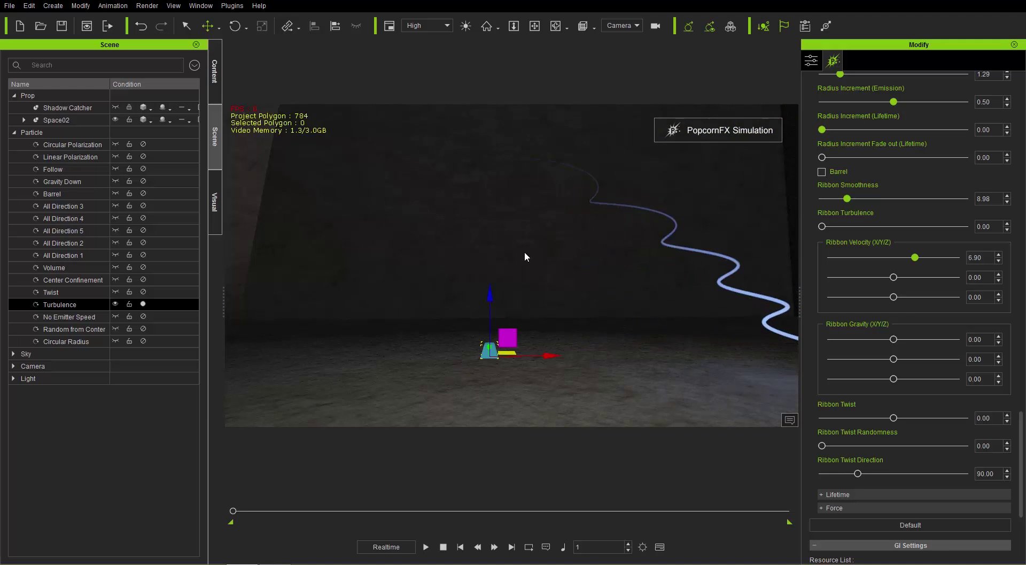
{"action": "left_click_drag", "start_coordinate": [916, 258], "coordinate": [895, 268]}
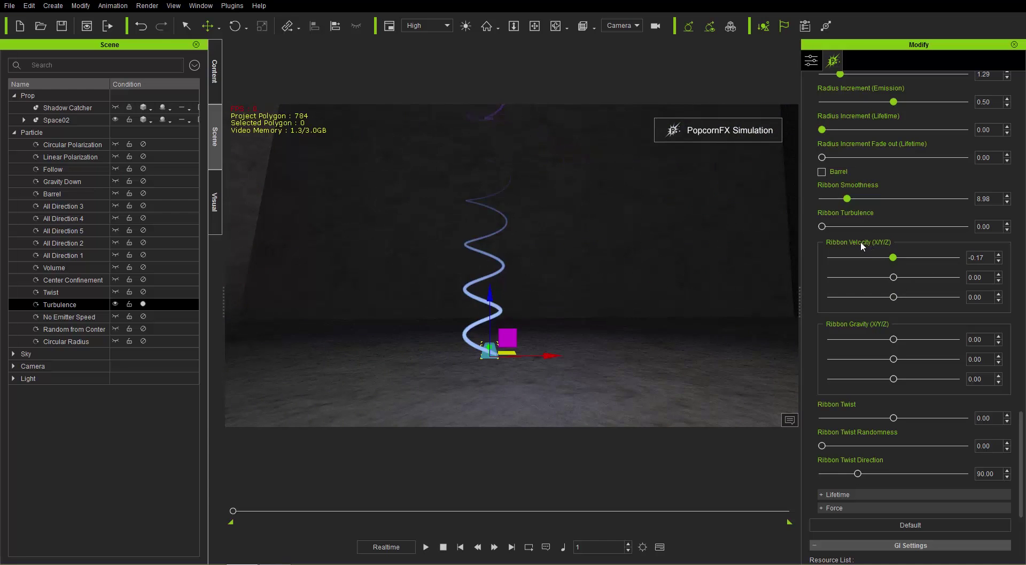
{"action": "double_click", "coordinate": [989, 258]}
{"action": "type", "text": "0"}
{"action": "key", "text": "Return"}
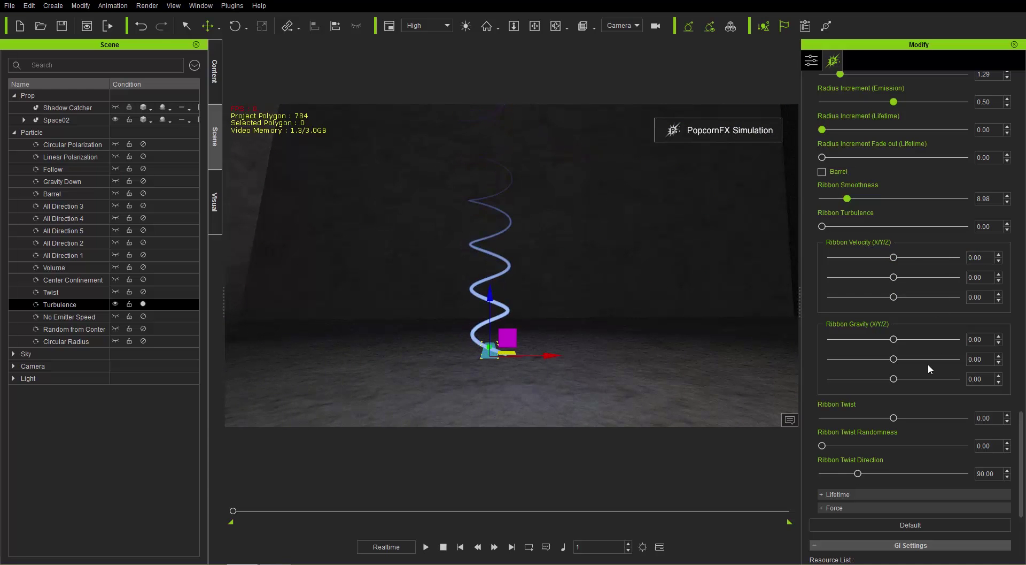
Test the Z Ribbon Gravity at -5.69 and at 6.55, and reset it to 0
{"action": "left_click_drag", "start_coordinate": [895, 380], "coordinate": [878, 380]}
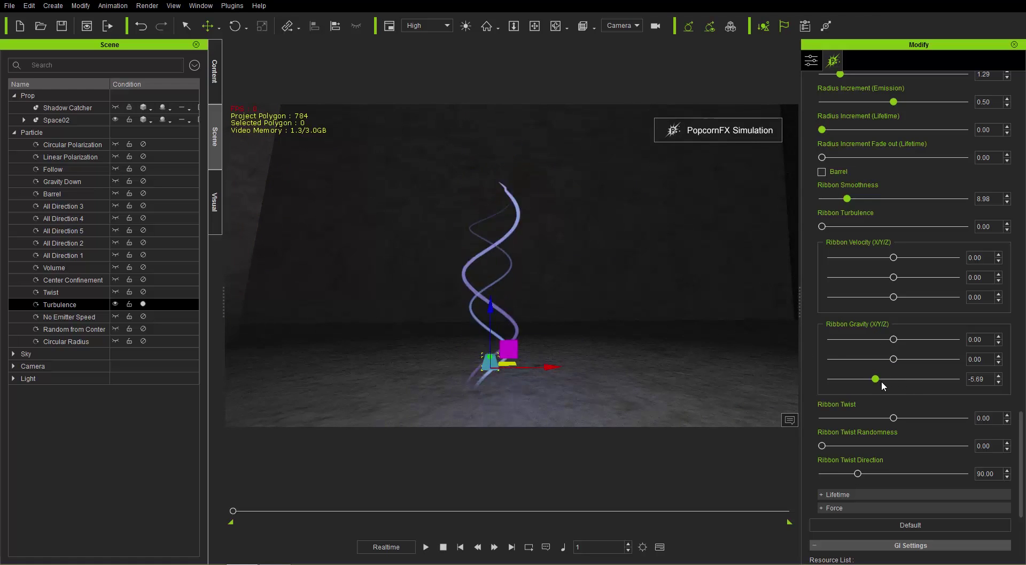
{"action": "left_click_drag", "start_coordinate": [880, 379], "coordinate": [916, 380]}
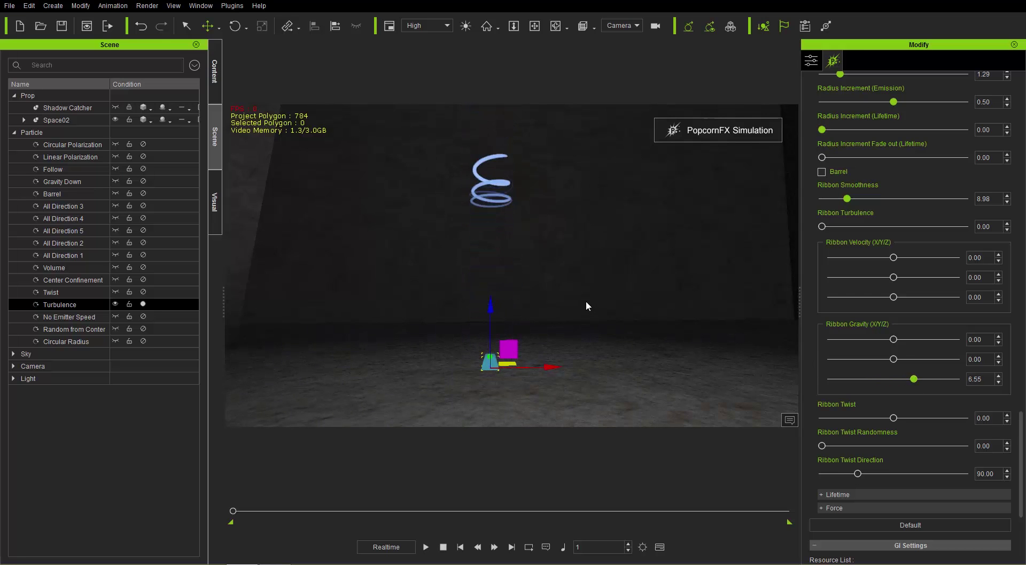
{"action": "middle_click_drag", "start_coordinate": [545, 228], "coordinate": [536, 264]}
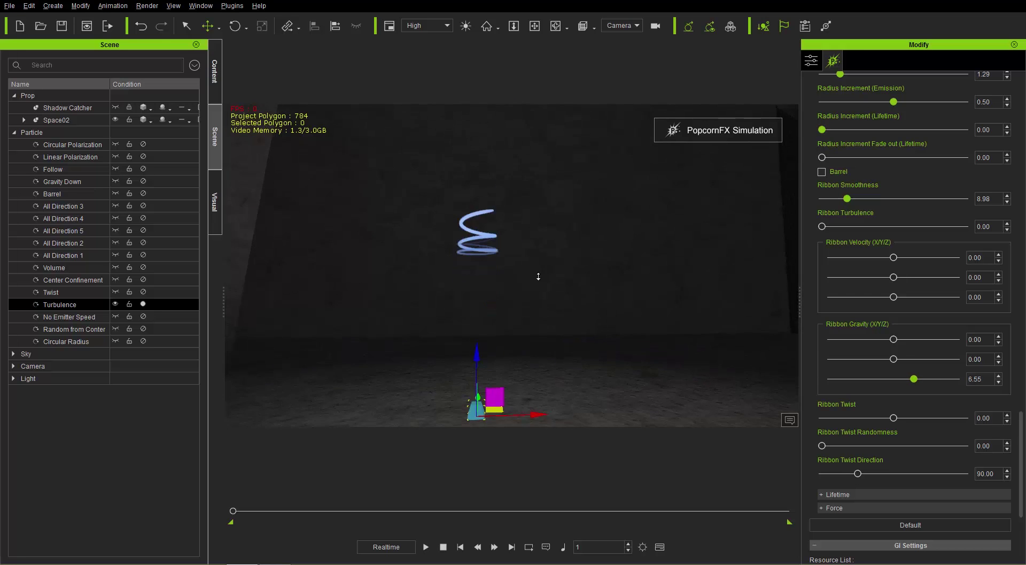
{"action": "scroll", "coordinate": [539, 285], "scroll_direction": "down", "scroll_amount": 1}
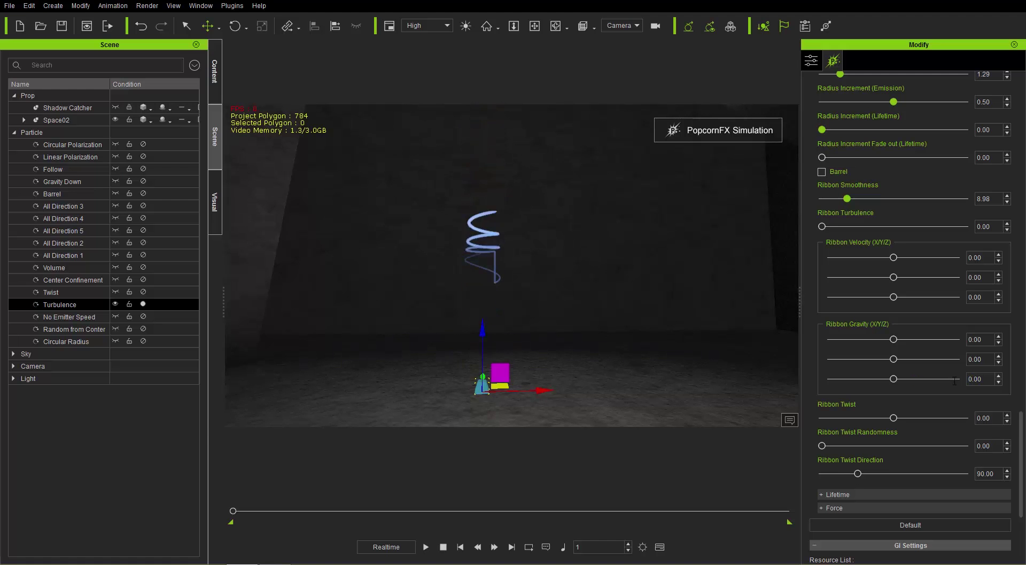
Try Initial Speed values of 1 and 10 for the Turbulence emitter, and set it to 2
{"action": "left_click_drag", "start_coordinate": [1022, 447], "coordinate": [1023, 199]}
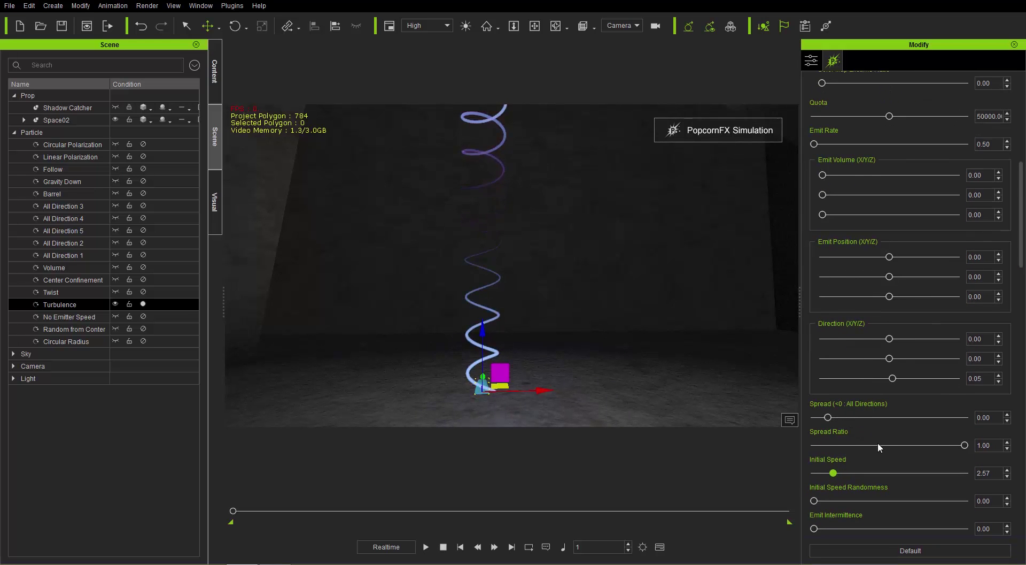
{"action": "left_click_drag", "start_coordinate": [833, 472], "coordinate": [809, 477]}
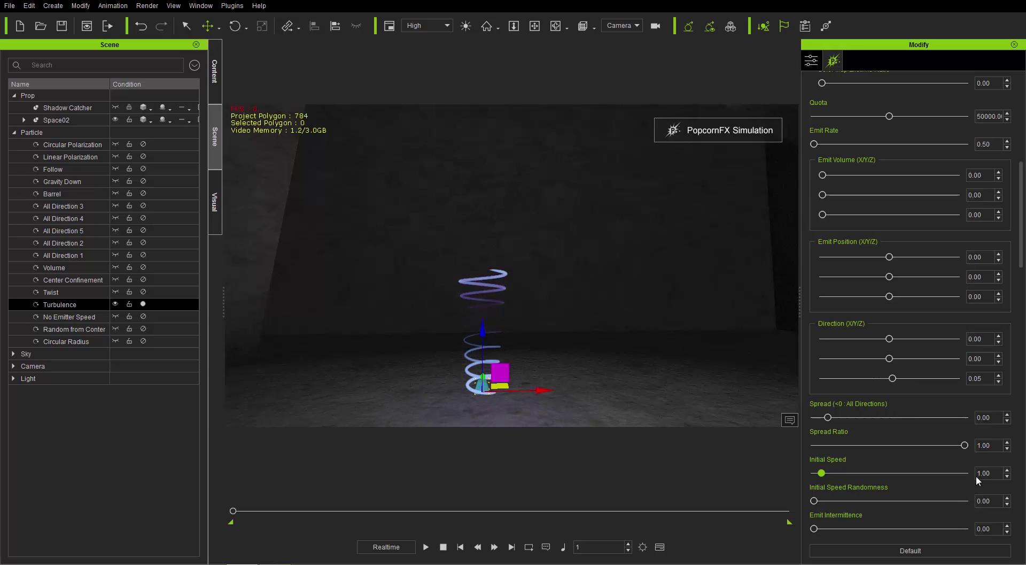
{"action": "left_click_drag", "start_coordinate": [995, 473], "coordinate": [937, 466]}
{"action": "type", "text": "1"}
{"action": "key", "text": "Return"}
{"action": "left_click_drag", "start_coordinate": [993, 473], "coordinate": [944, 473]}
{"action": "type", "text": "10"}
{"action": "key", "text": "Return"}
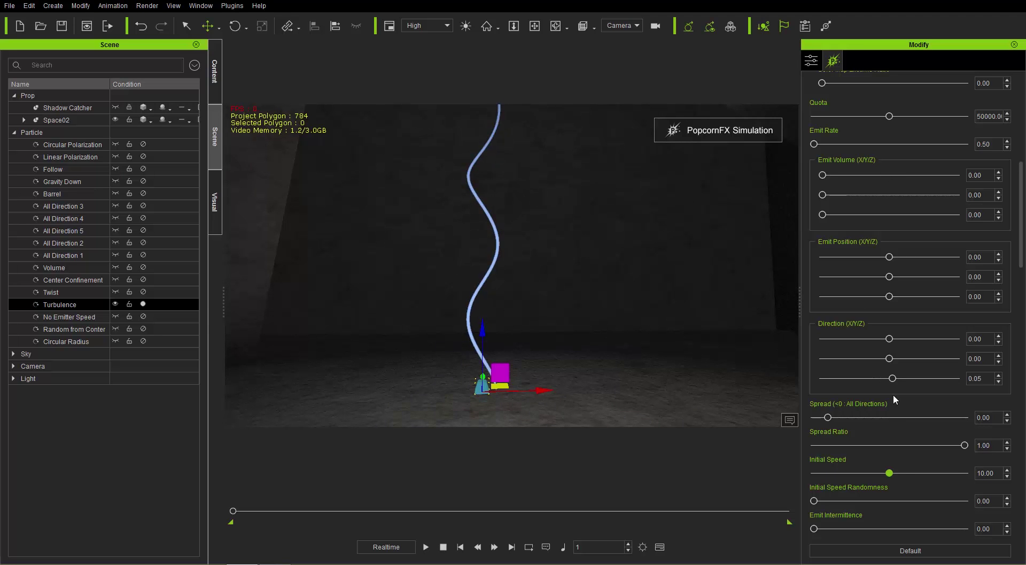
{"action": "left_click", "coordinate": [830, 464]}
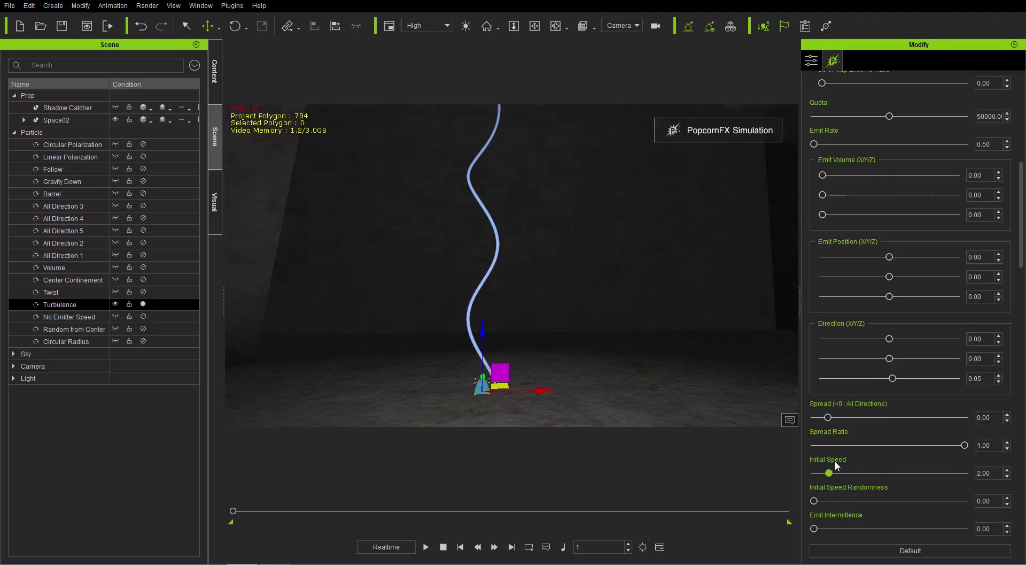